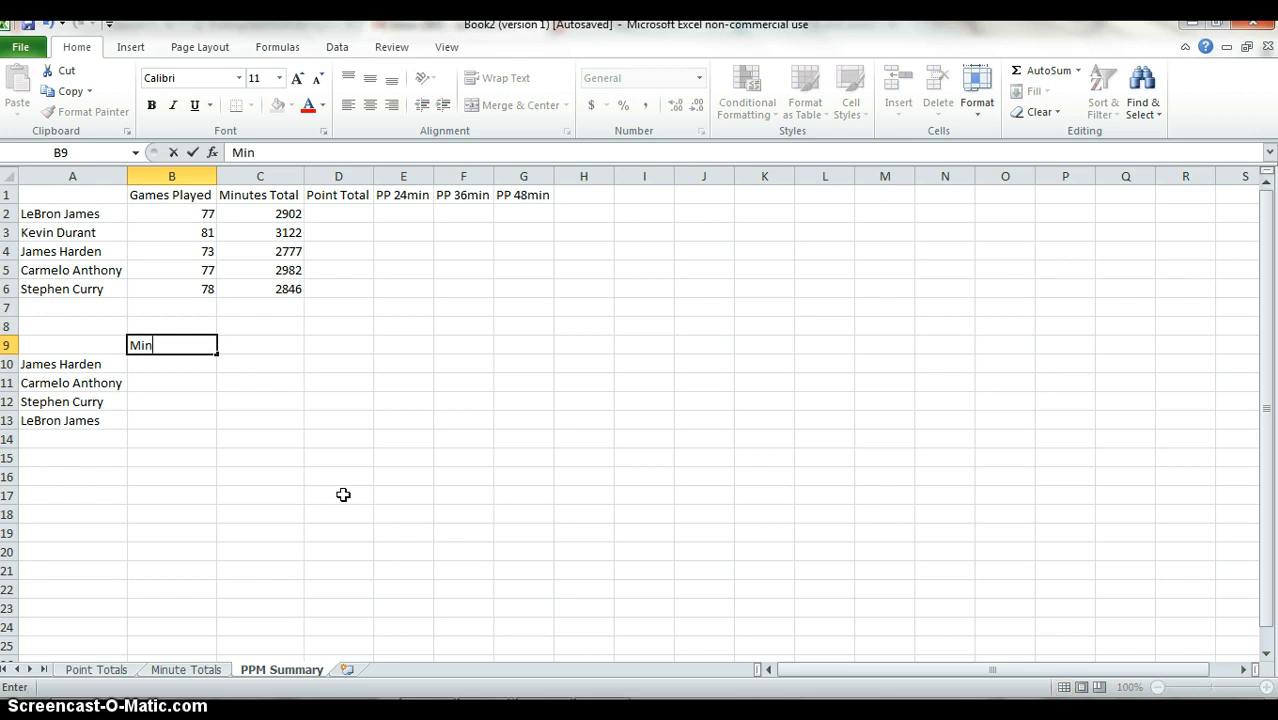
Complete the heading in B9 as Minute Totals.
type("es")
key("BackSpace")
key("BackSpace")
type("Totals")
key("Return")
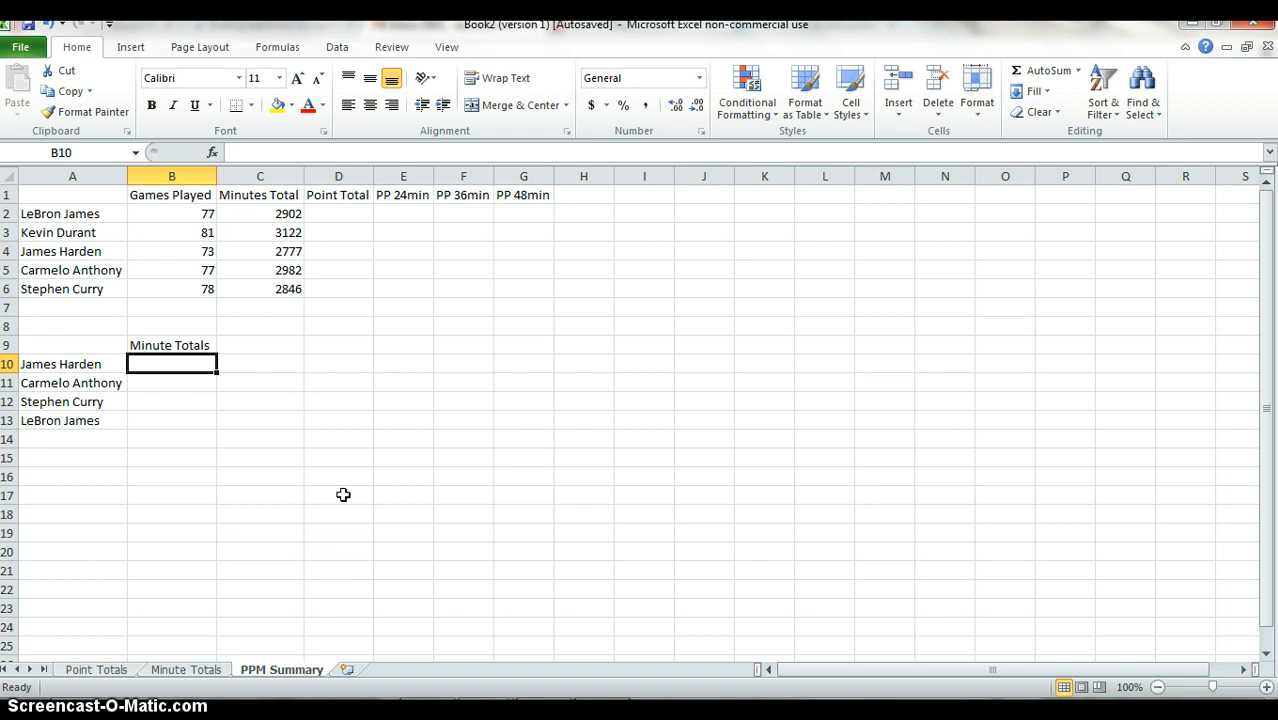
Enter the formula =VLOOKUP(A10,A2:C6,3,FALSE) in B10, using relative references for the table range.
type("=vlookup(")
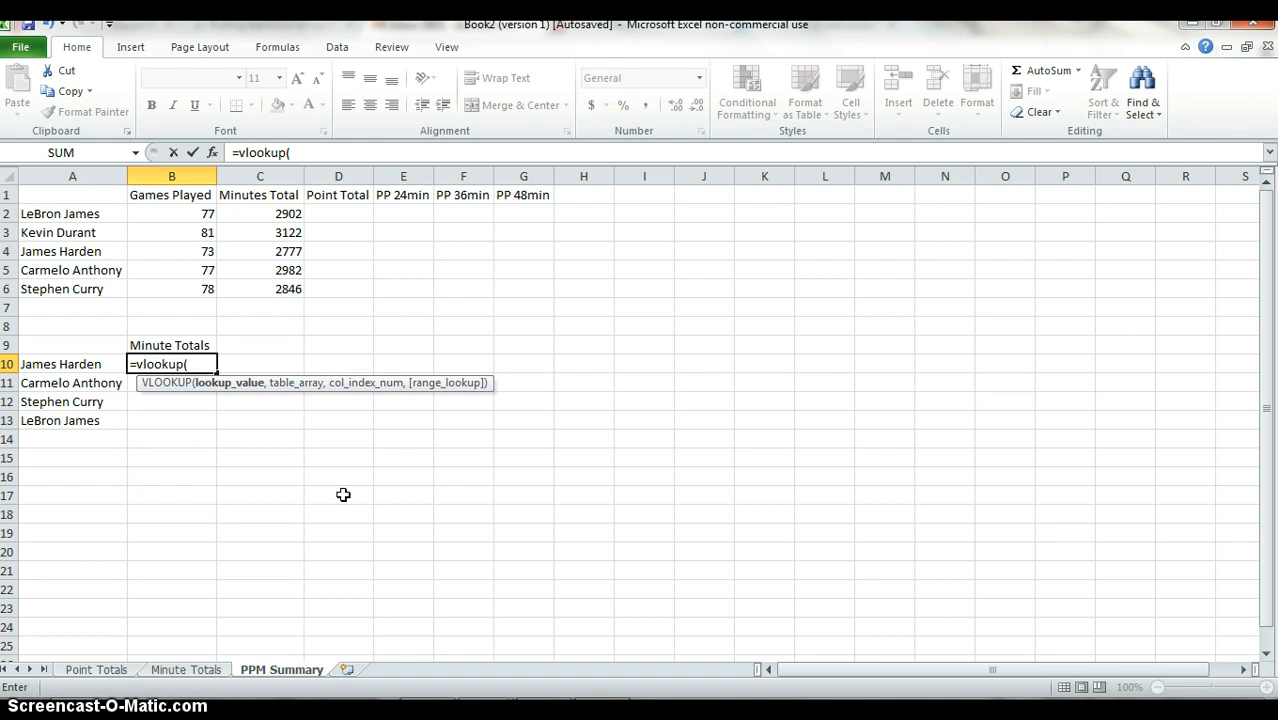
key("Left")
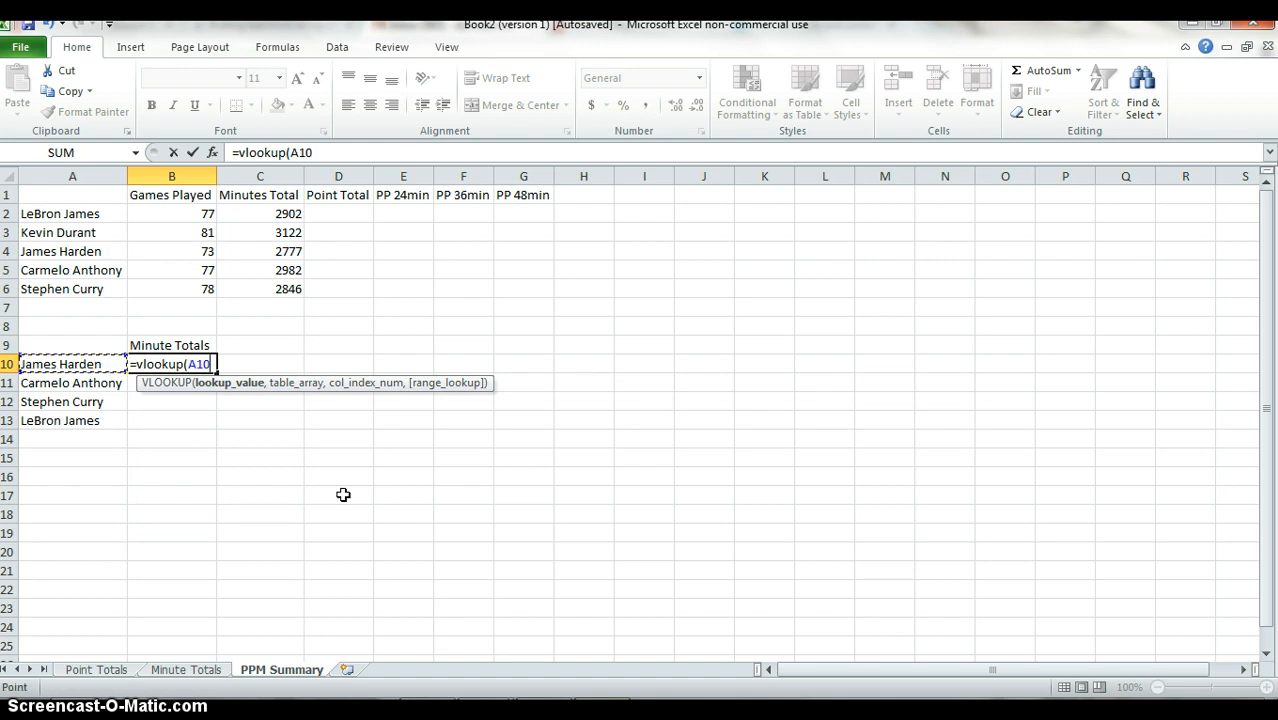
type(",")
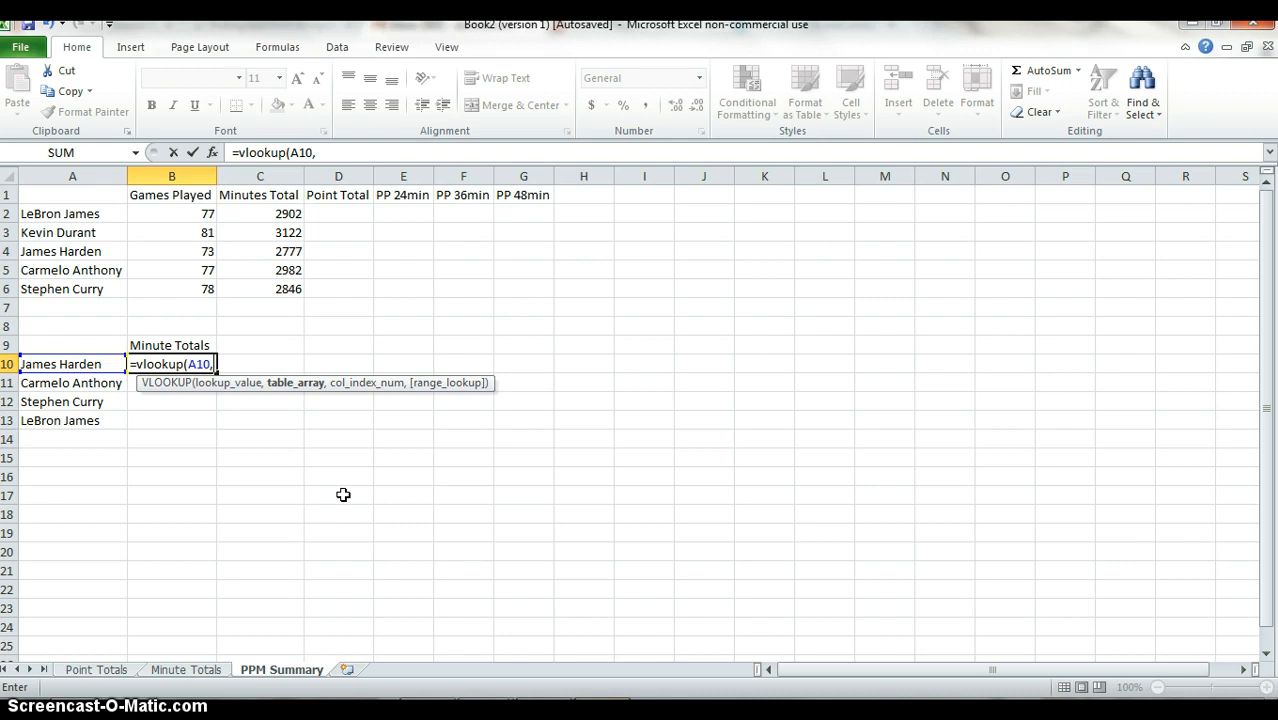
key("Left")
key("Up")
key("Up")
key("Up")
key("Up")
key("Up")
key("Up")
key("Up")
key("Up")
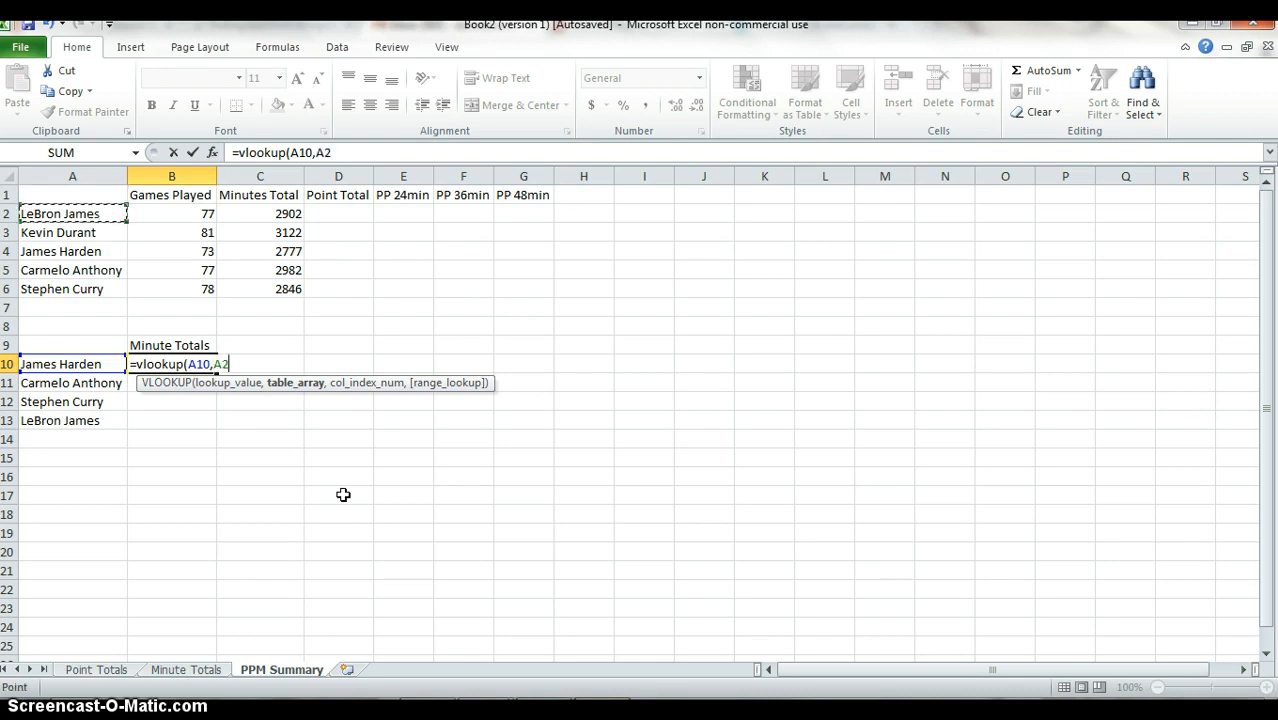
key("shift+Right")
key("shift+Right")
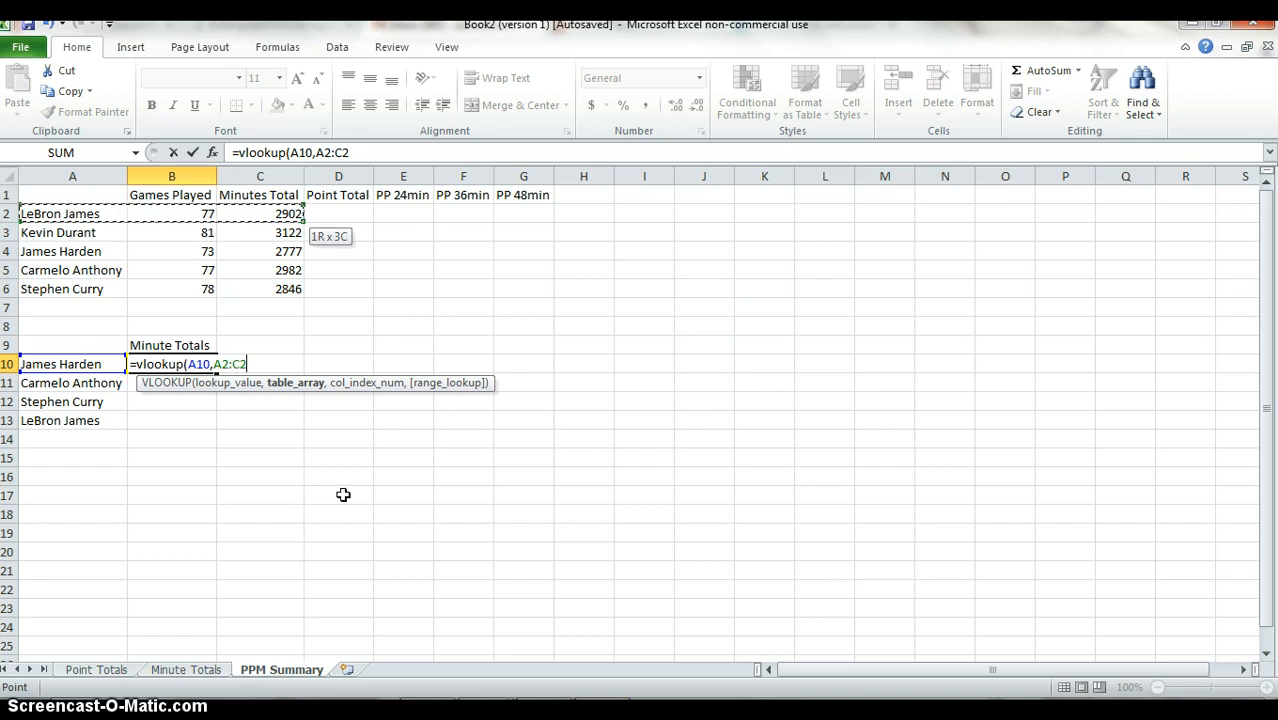
key("shift+Down")
key("shift+Down")
key("shift+Down")
key("shift+Down")
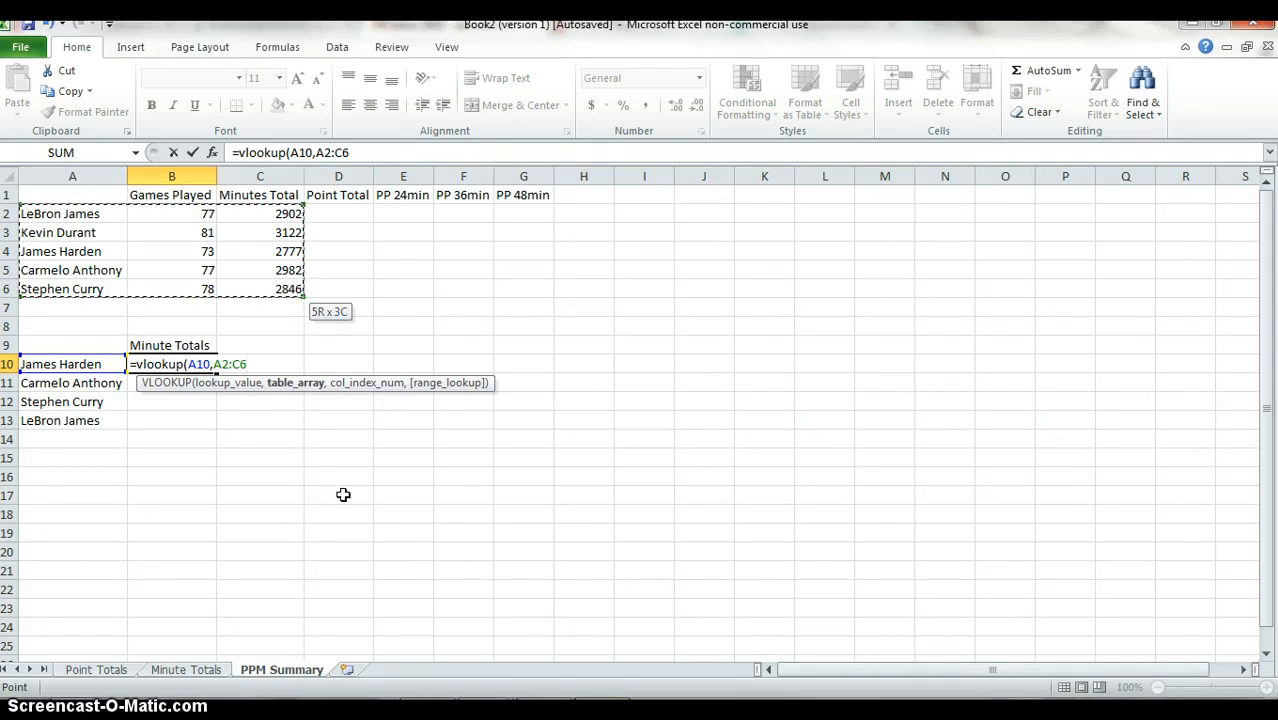
type(",3,")
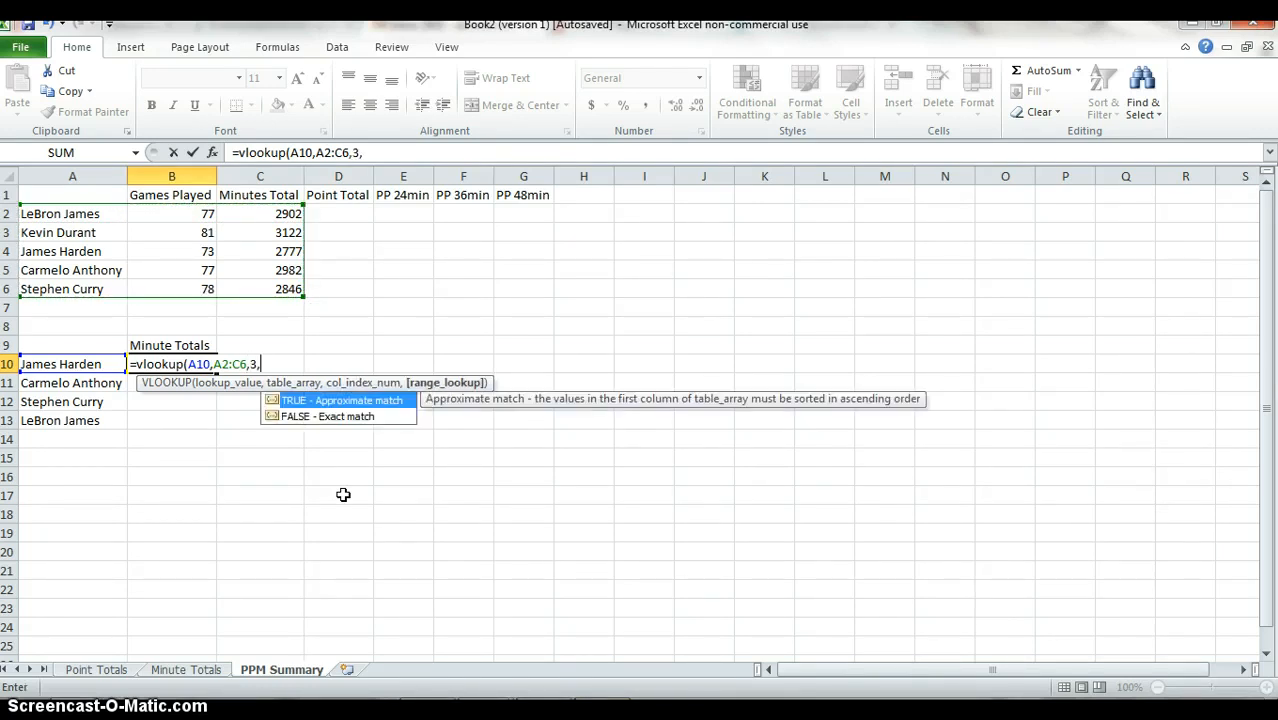
type("false)")
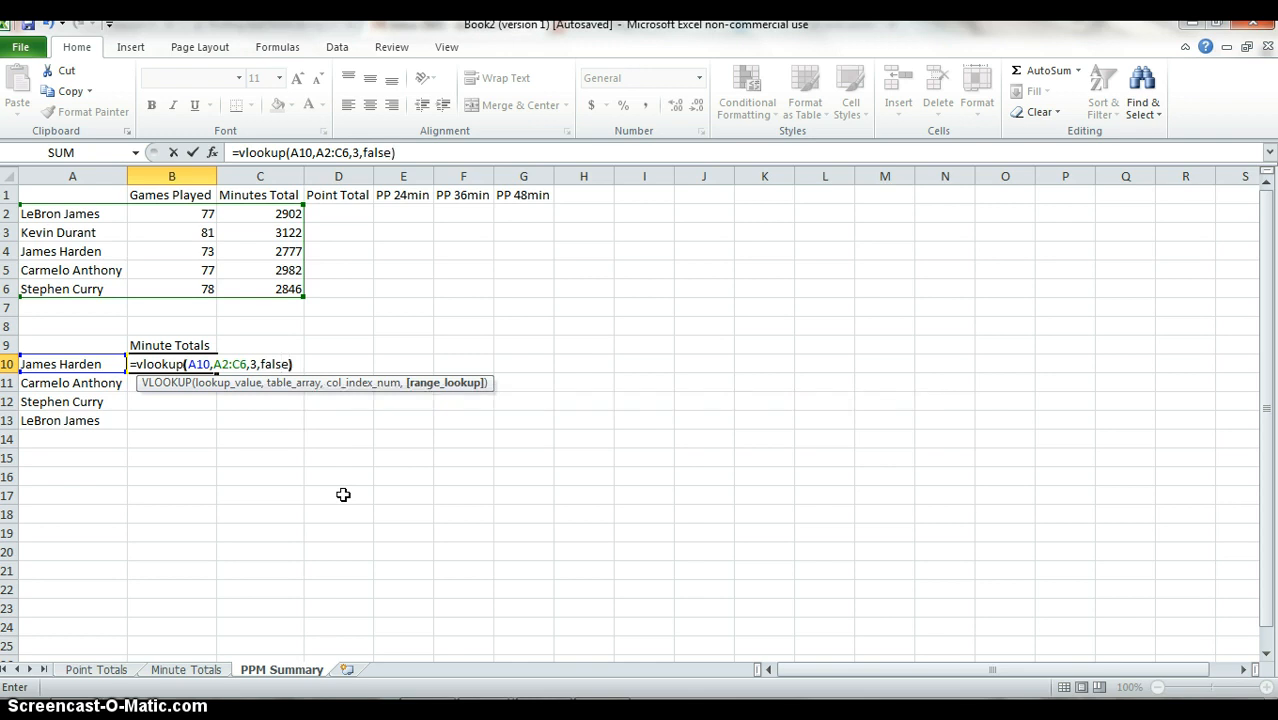
key("Return")
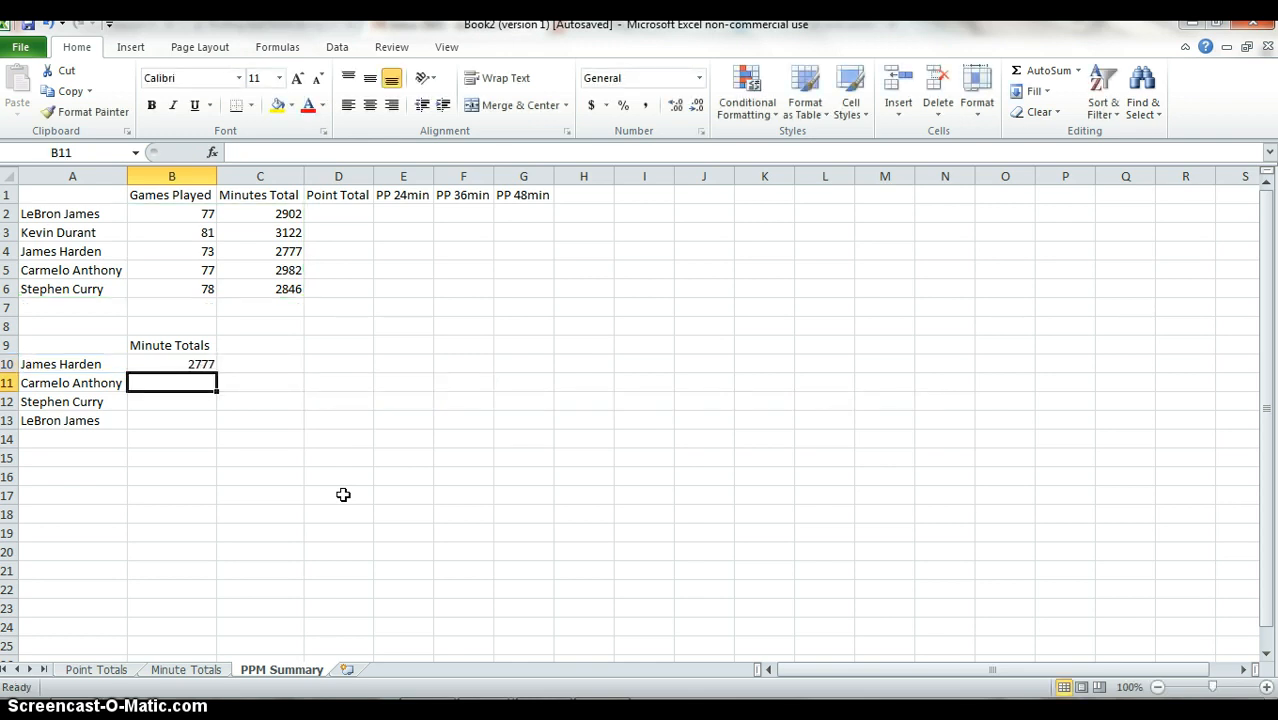
Fill the lookup formula from B10 down through B13.
key("Up")
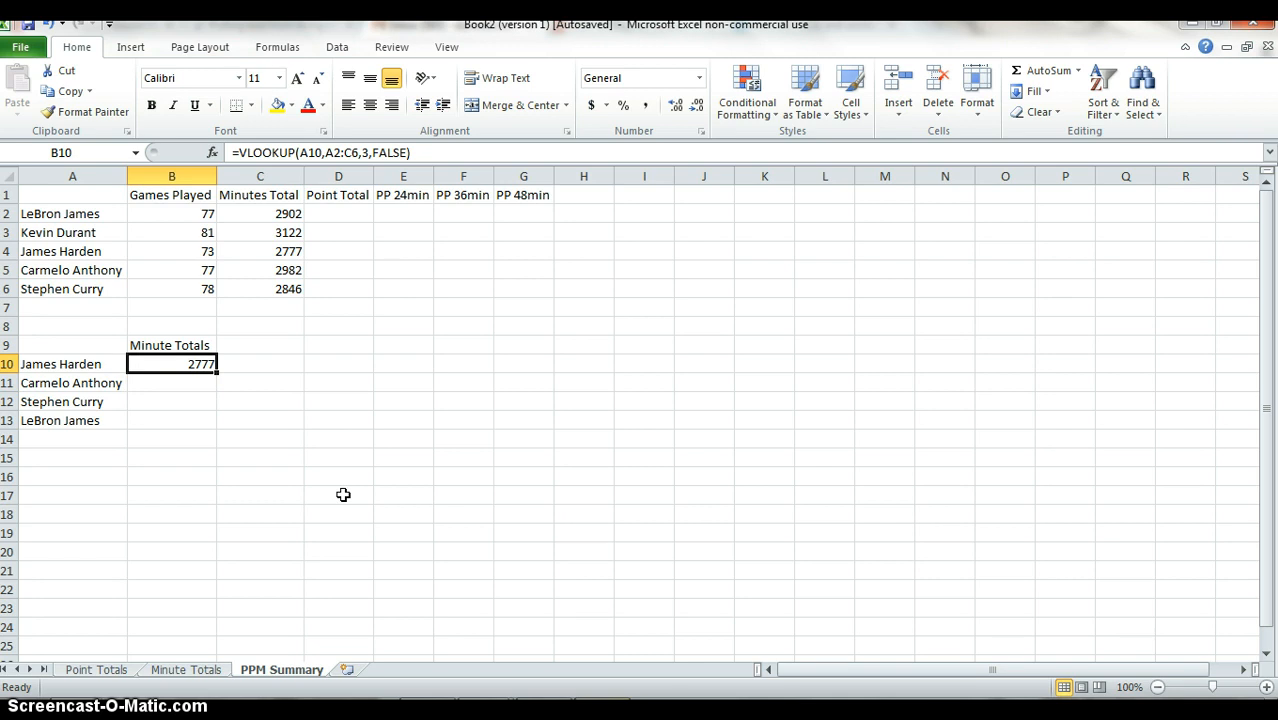
key("Left")
key("Down")
key("Down")
key("Down")
key("Right")
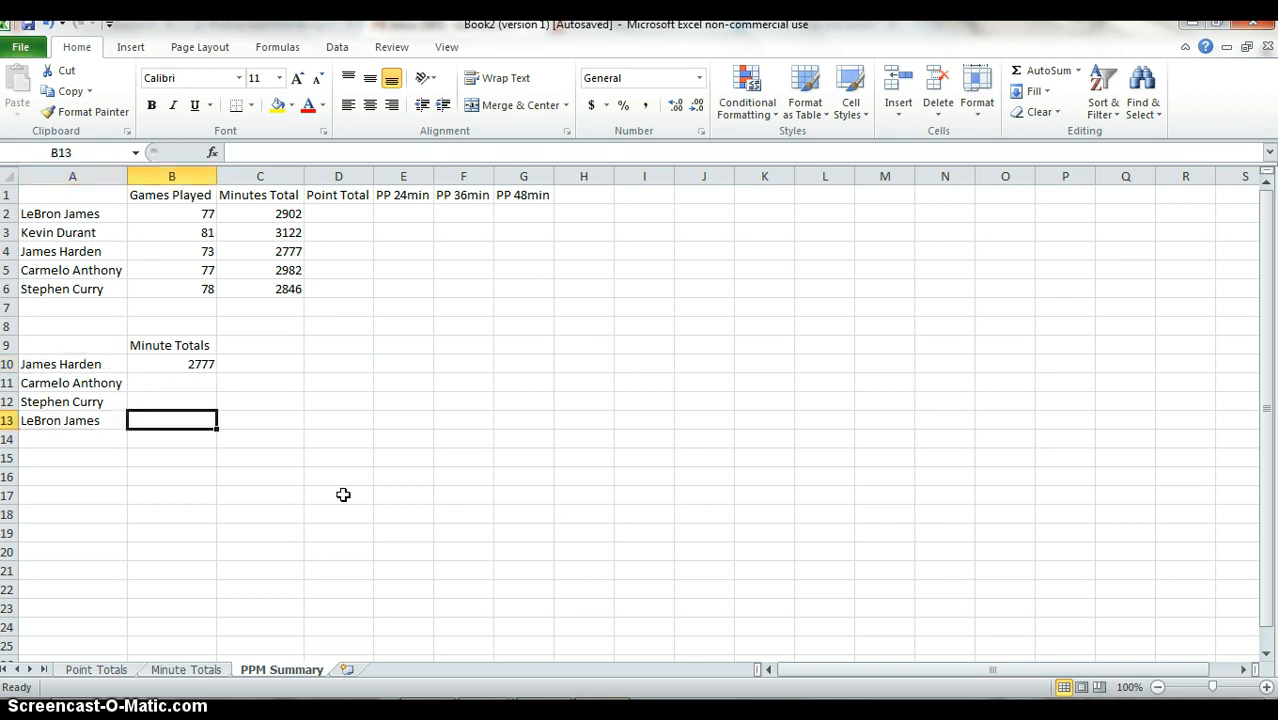
key("shift+Up")
key("shift+Up")
key("shift+Up")
key("ctrl+d")
key("Down")
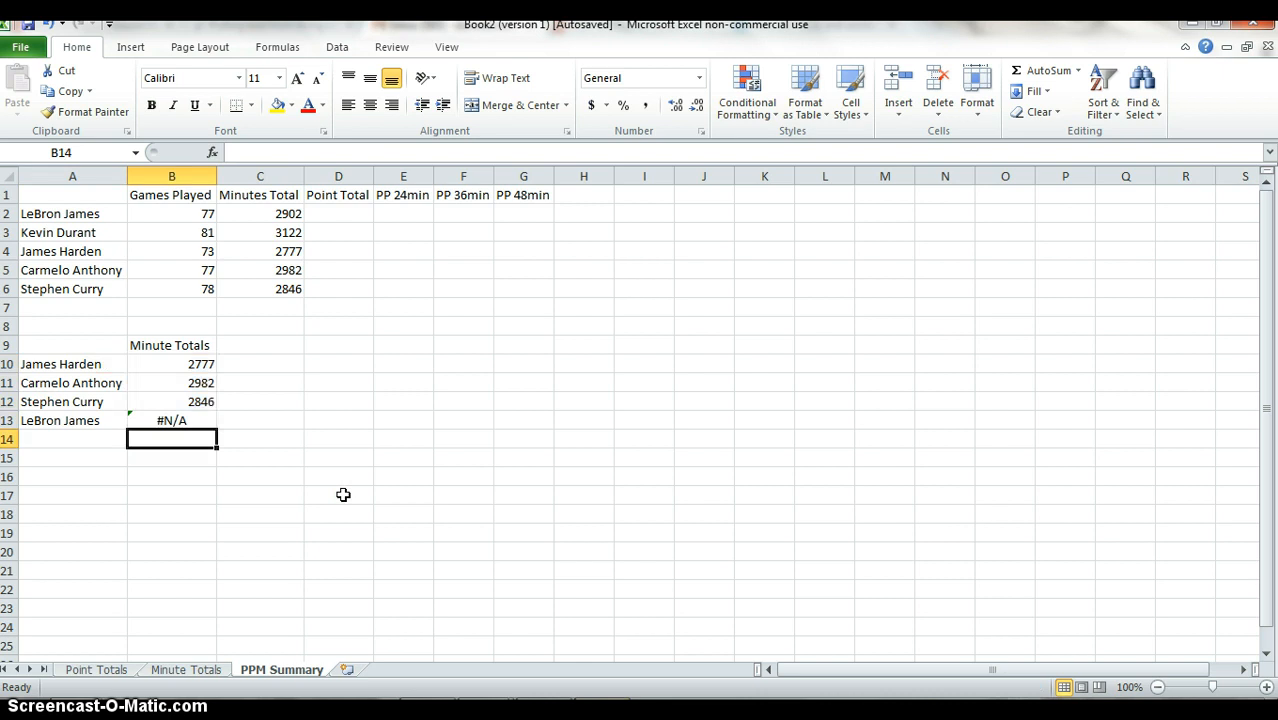
Examine the cell references in the filled lookup formulas in B10:B13, comparing which table range each one covers.
key("Up")
key("Up")
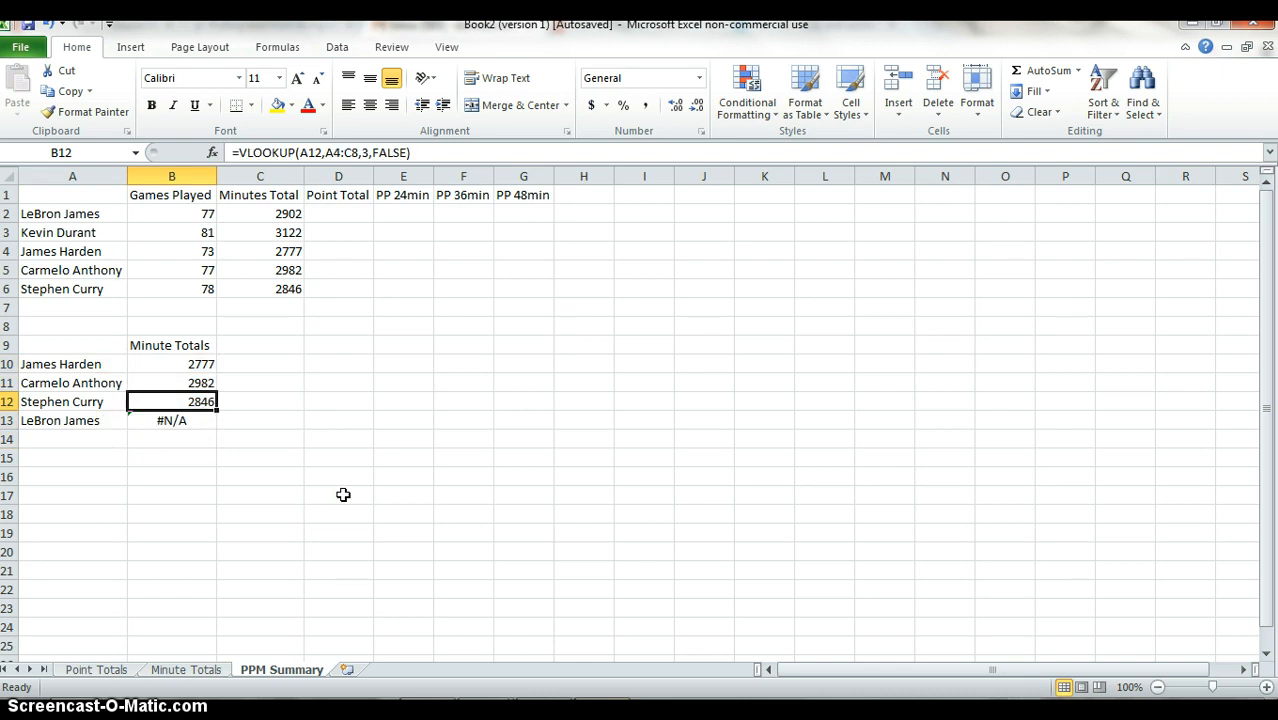
key("Down")
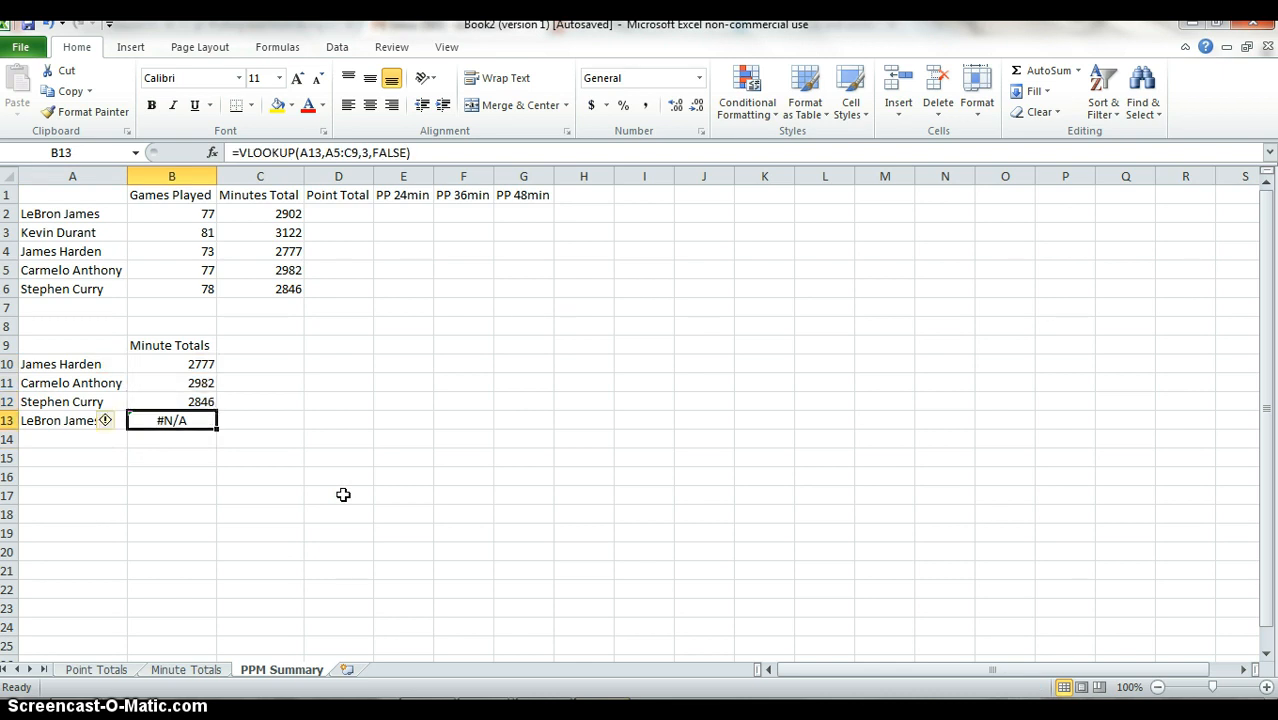
key("Up")
key("Up")
key("Up")
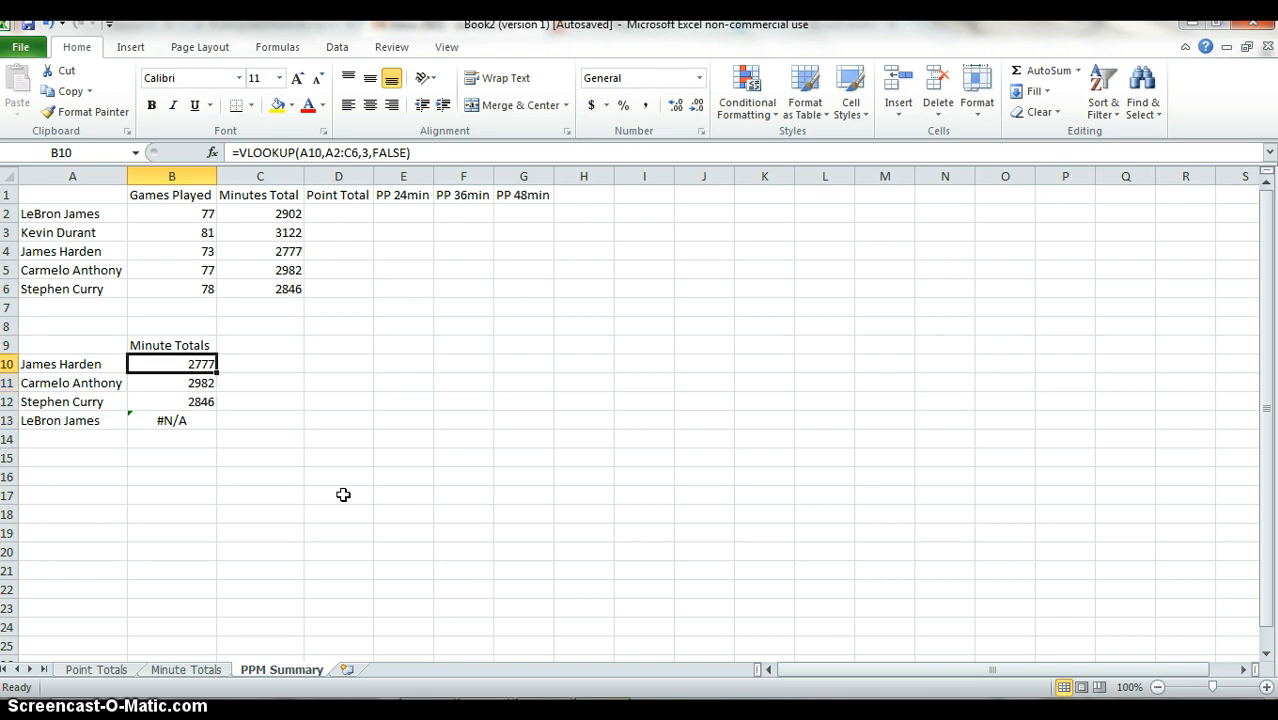
key("F2")
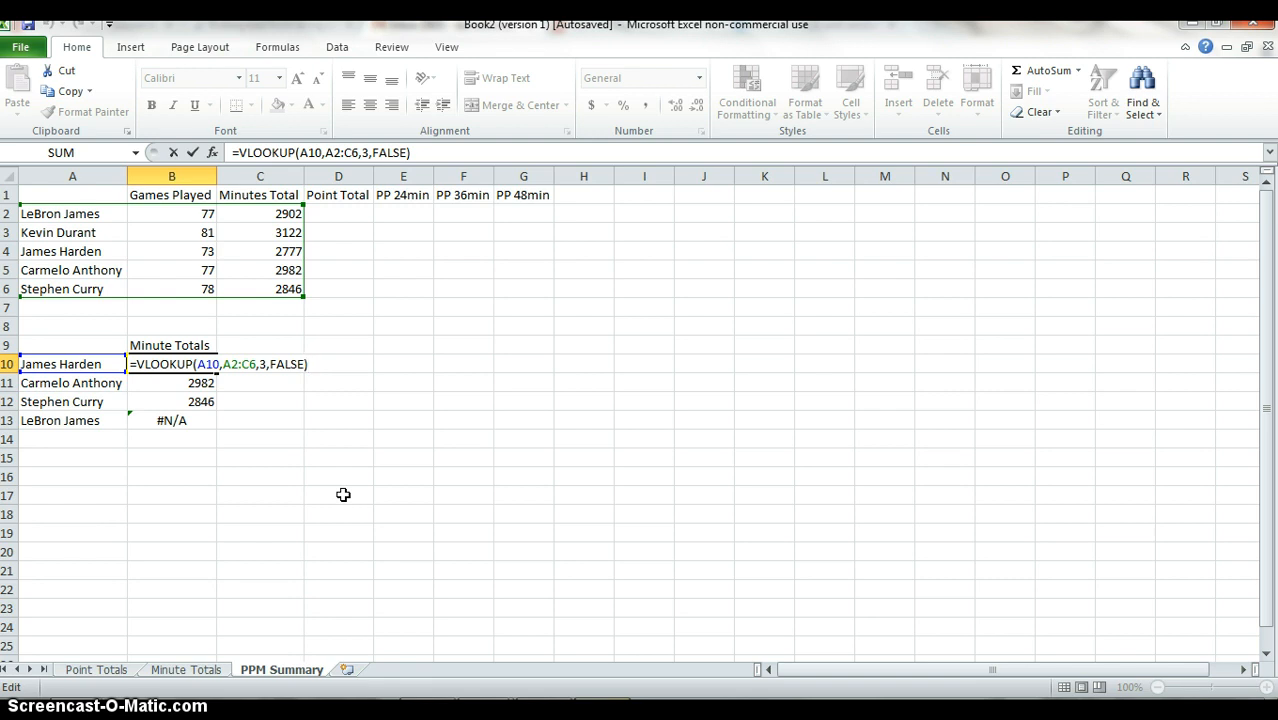
key("ctrl+Return")
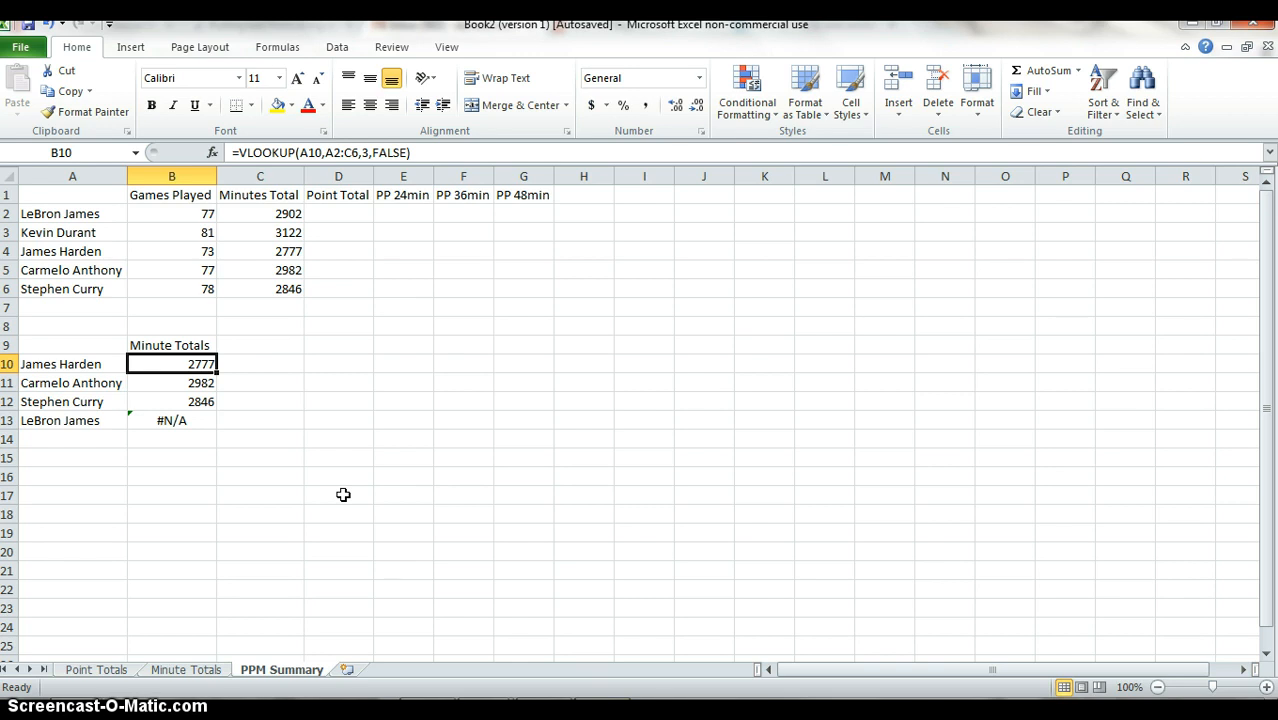
key("Down")
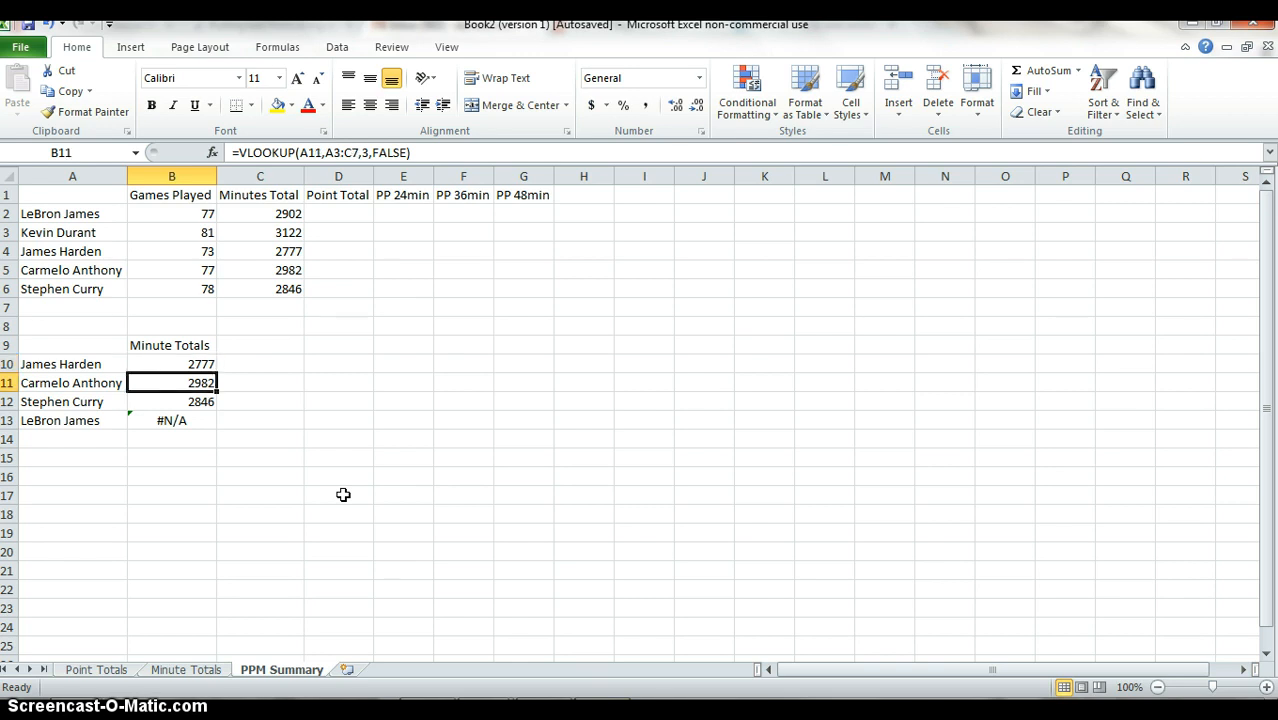
key("F2")
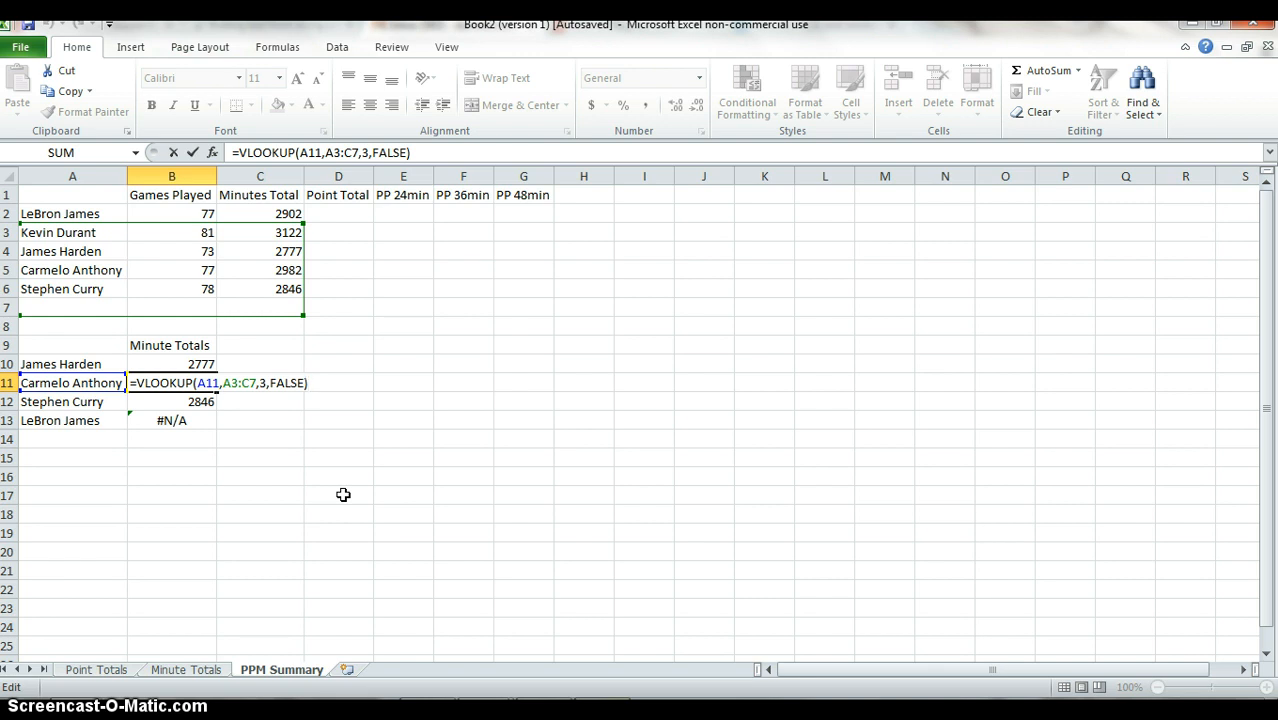
key("ctrl+Return")
key("Down")
key("Down")
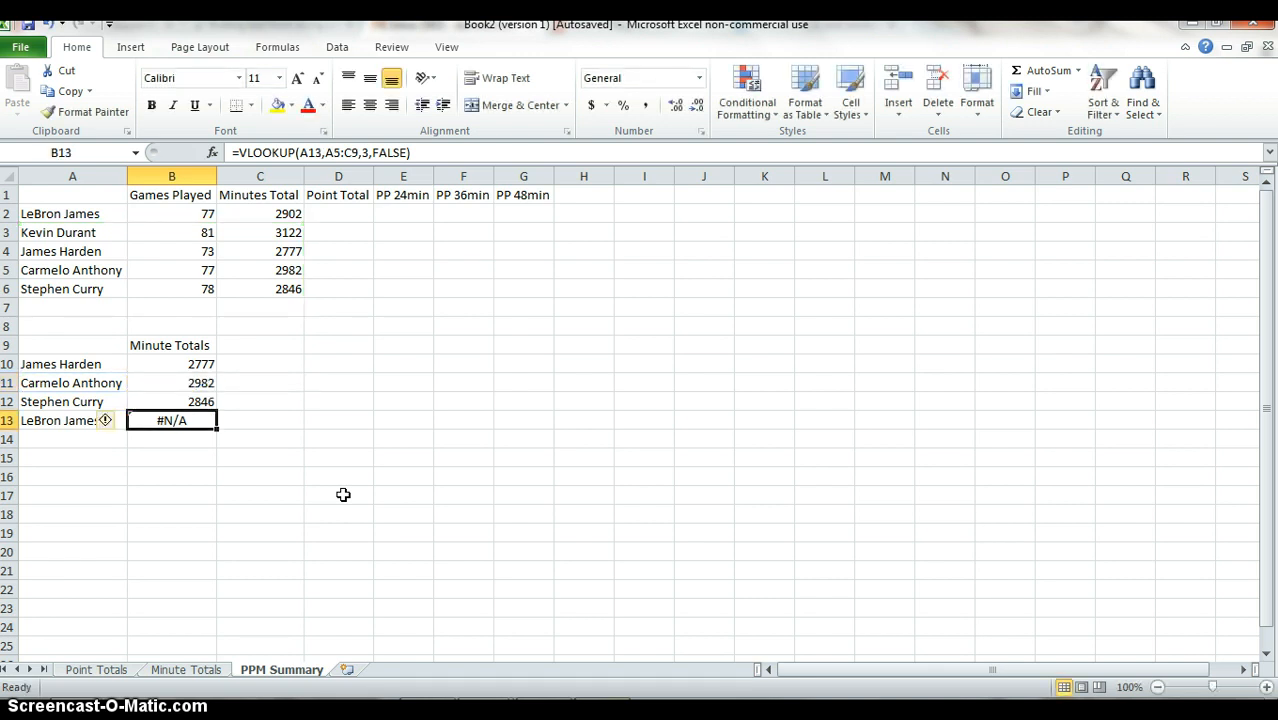
key("F2")
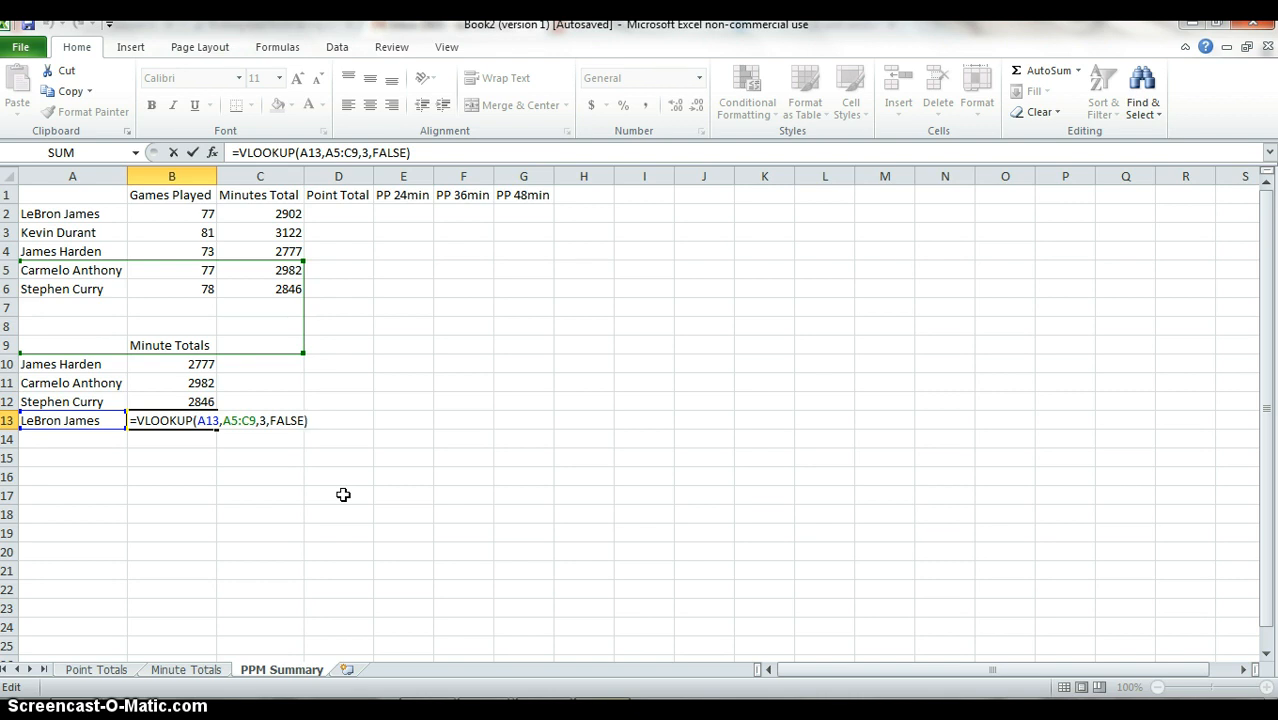
key("ctrl+Return")
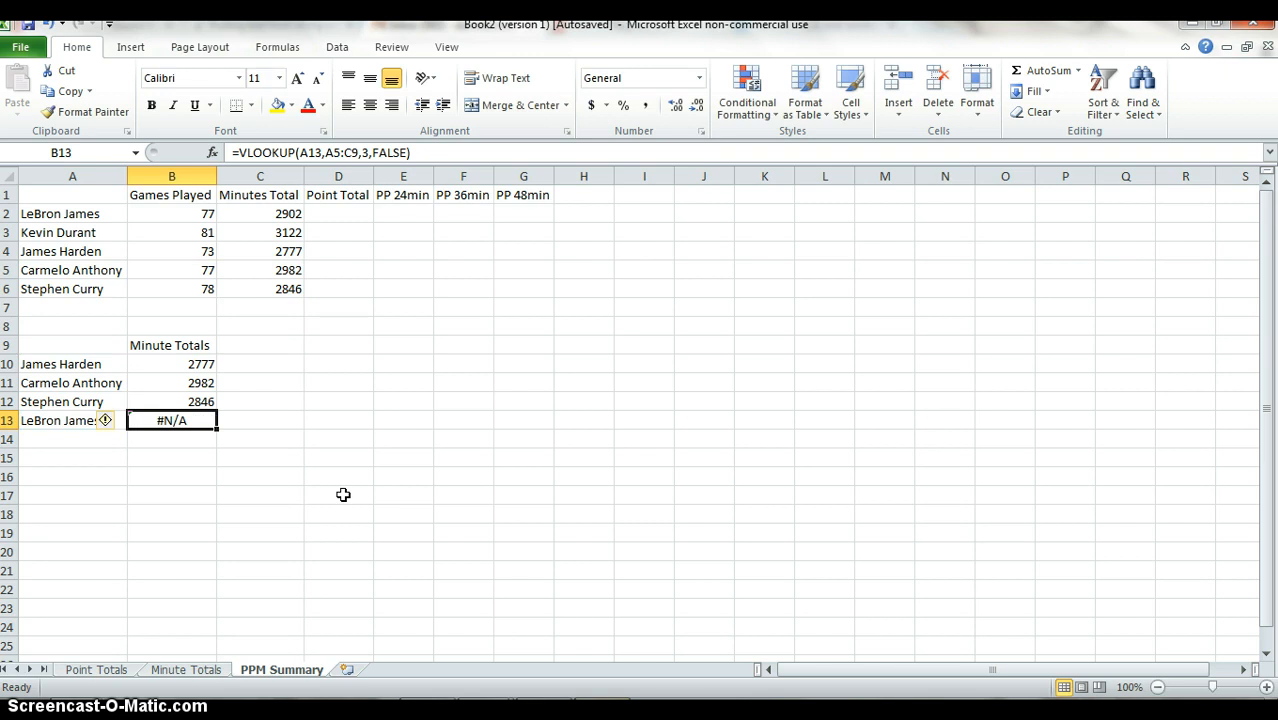
Clear the lookup formulas from B10:B13.
key("Up")
key("Up")
key("Up")
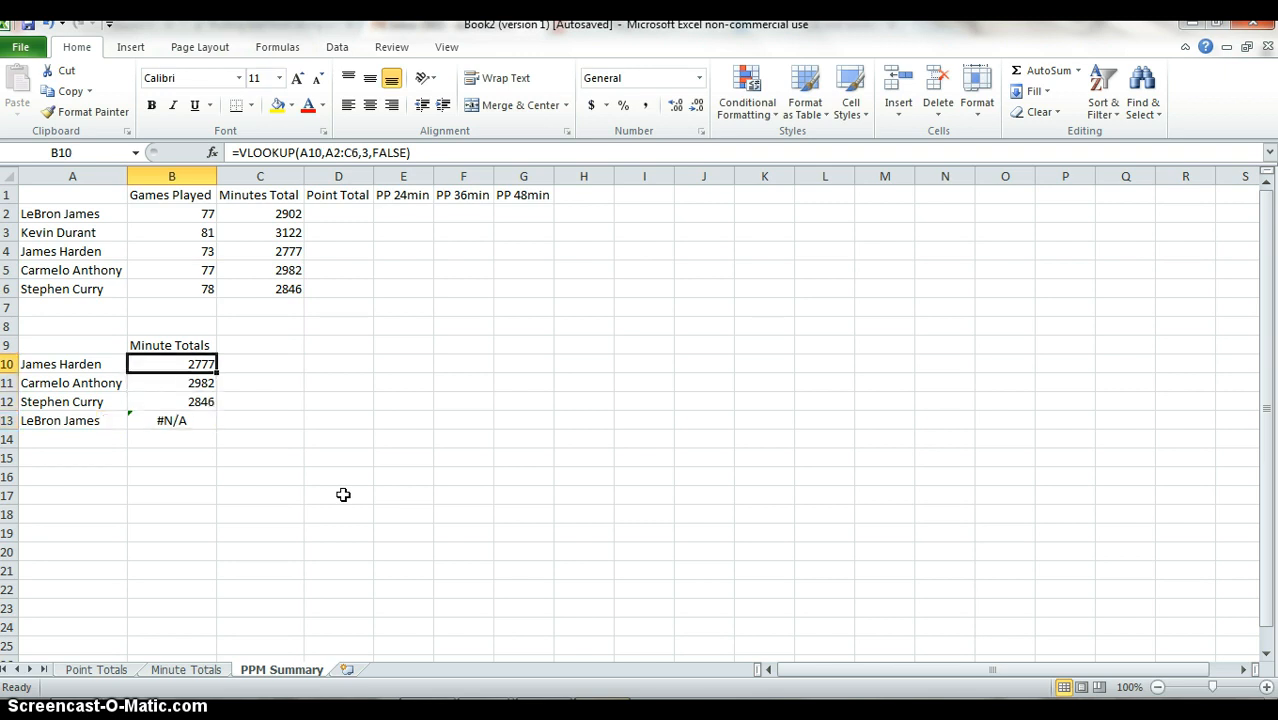
key("shift+Down")
key("shift+Down")
key("shift+Down")
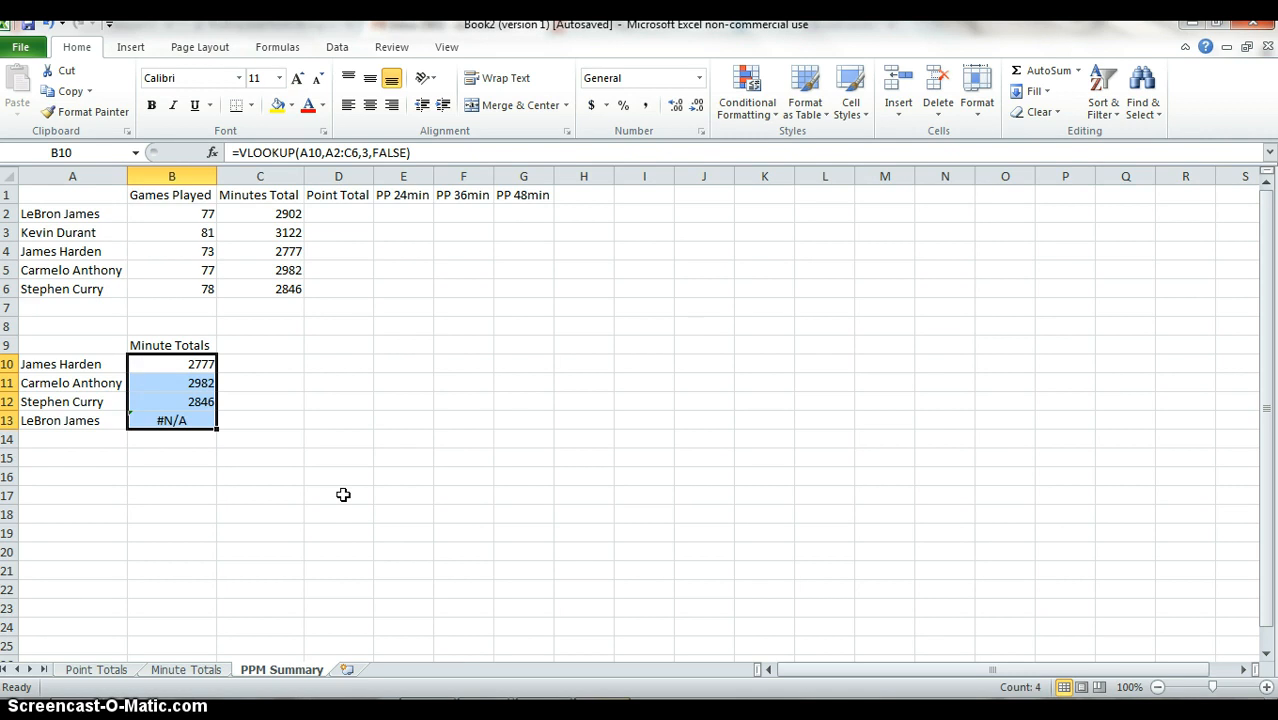
key("Delete")
Enter =VLOOKUP(A10,$A$2:$C$6,3,FALSE) in B10, with the table range locked as an absolute reference.
key("Up")
key("Down")
type("=")
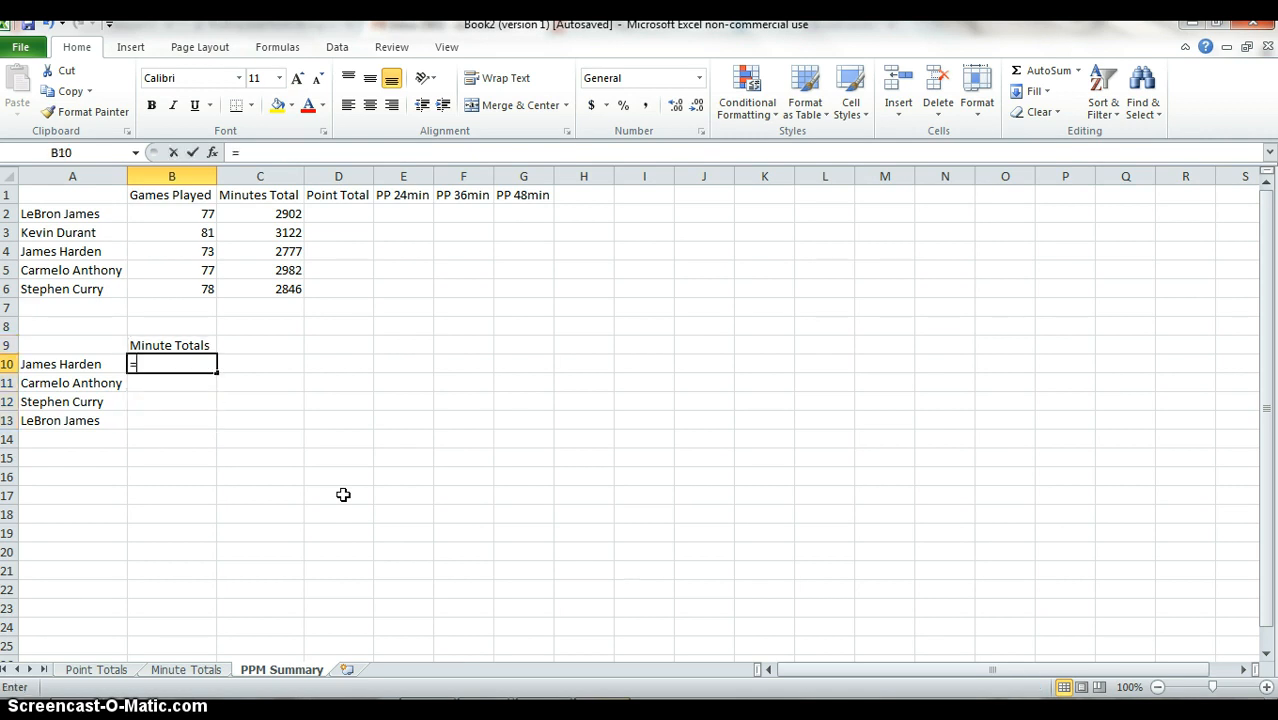
type("vl")
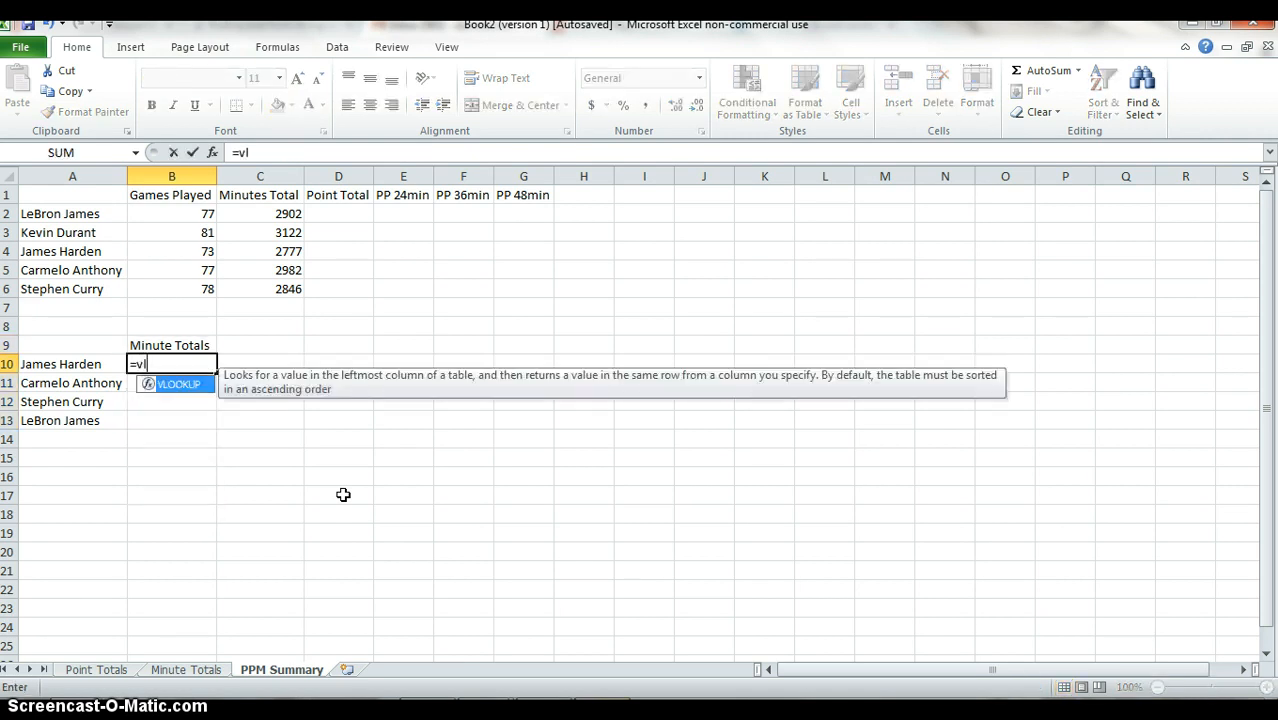
type("ookup(")
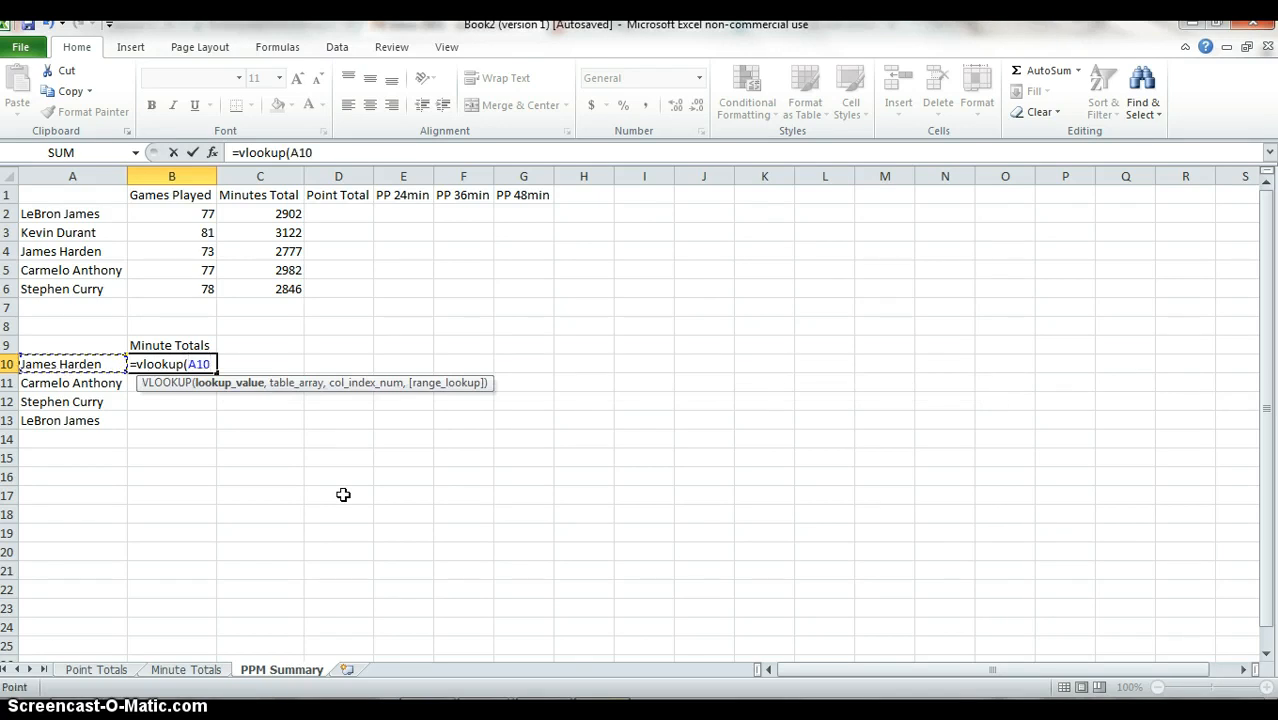
type(",")
key("Up")
key("Up")
key("Up")
key("Up")
key("Left")
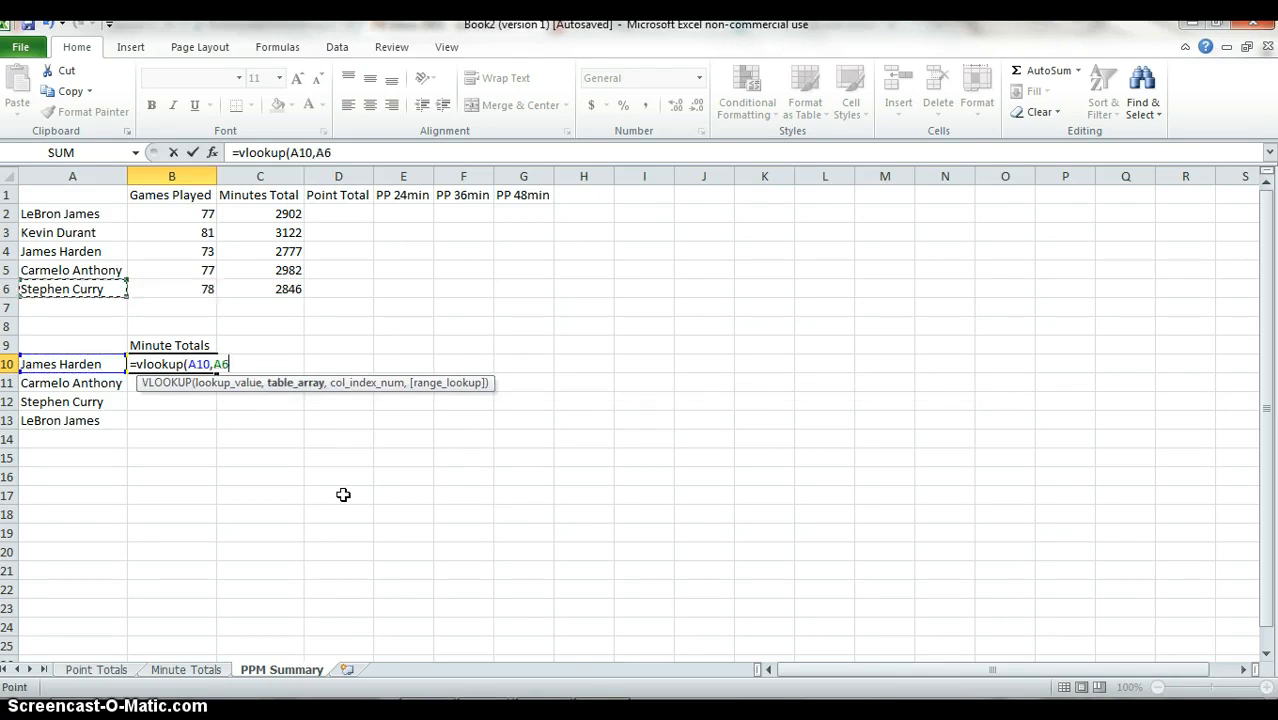
key("Up")
key("Up")
key("Up")
key("Up")
key("shift+Right")
key("shift+Right")
key("shift+Down")
key("shift+Down")
key("shift+Down")
key("shift+Down")
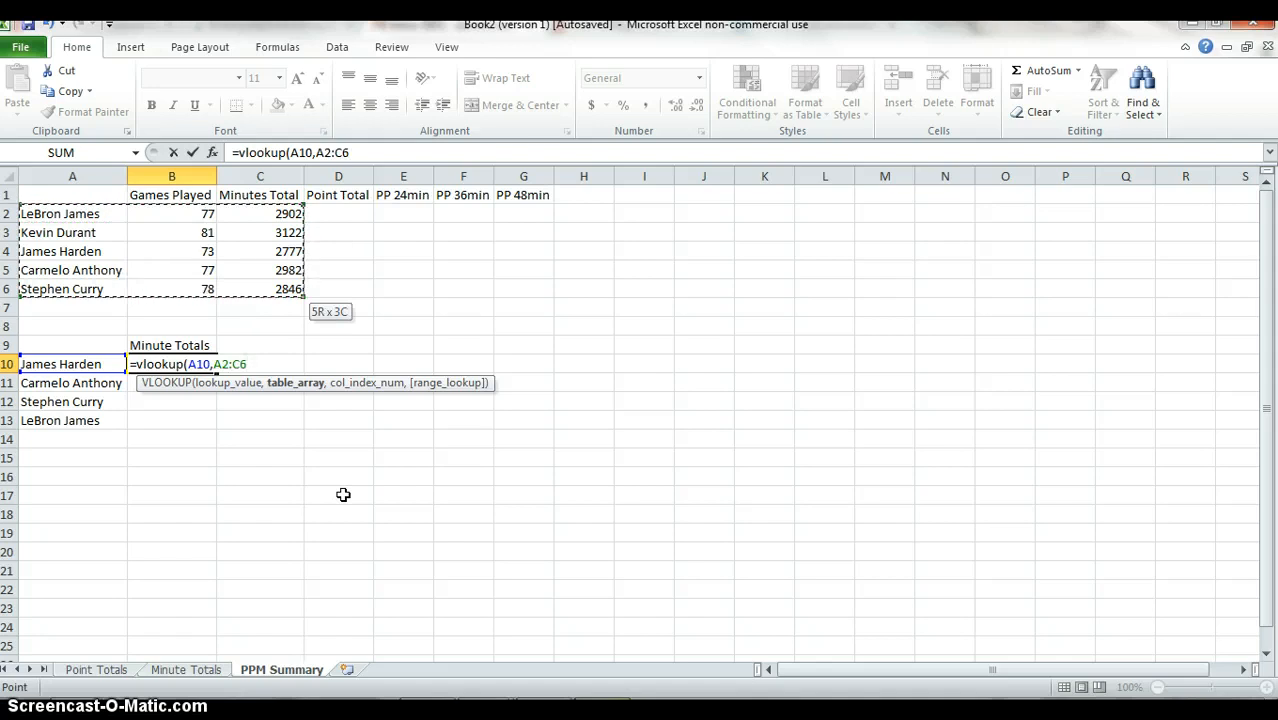
key("F4")
type(",3,fa")
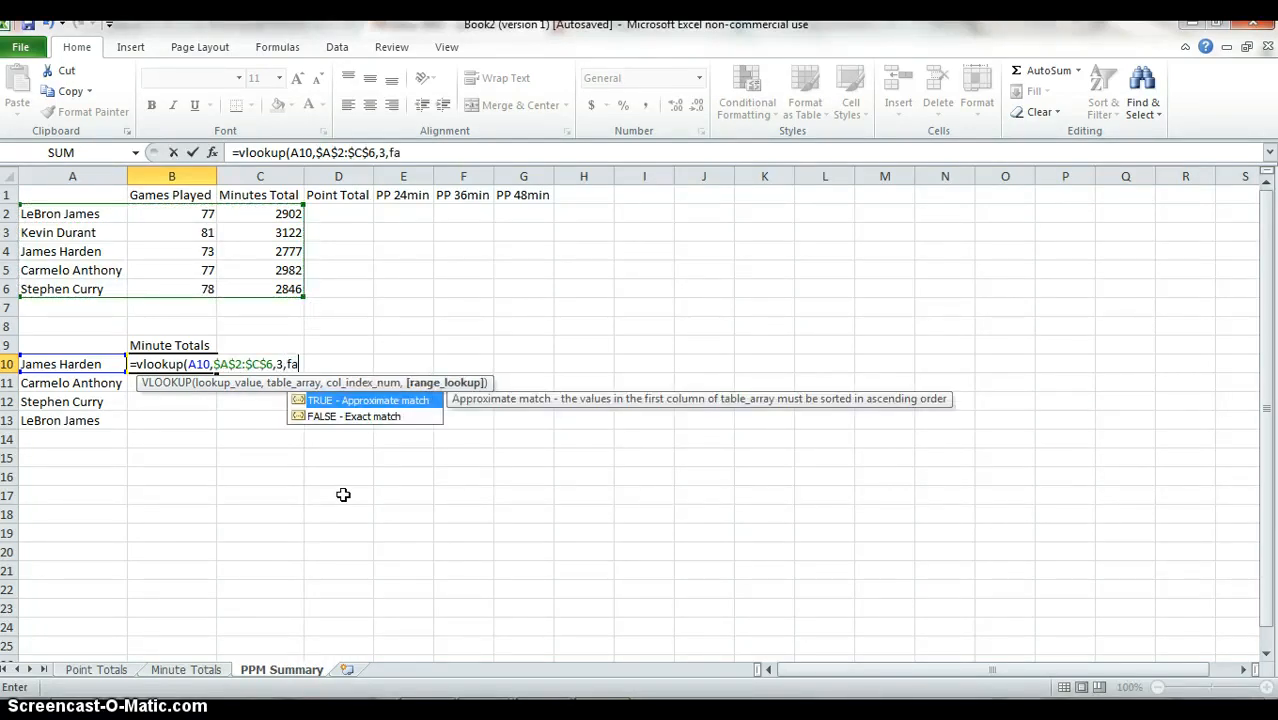
type("lse")
key("Return")
Fill the absolute-range lookup formula from B10 down through B13.
key("Left")
key("Down")
key("Down")
key("Right")
key("shift+Up")
key("shift+Up")
key("shift+Up")
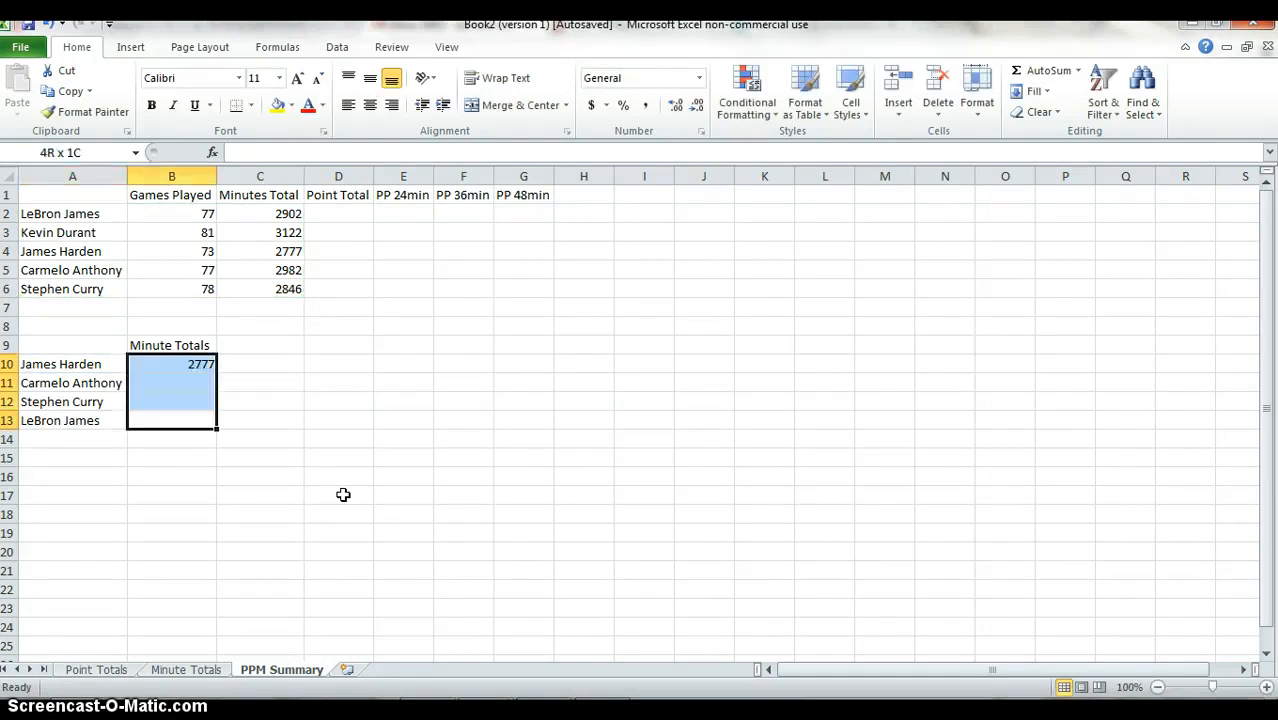
key("ctrl+d")
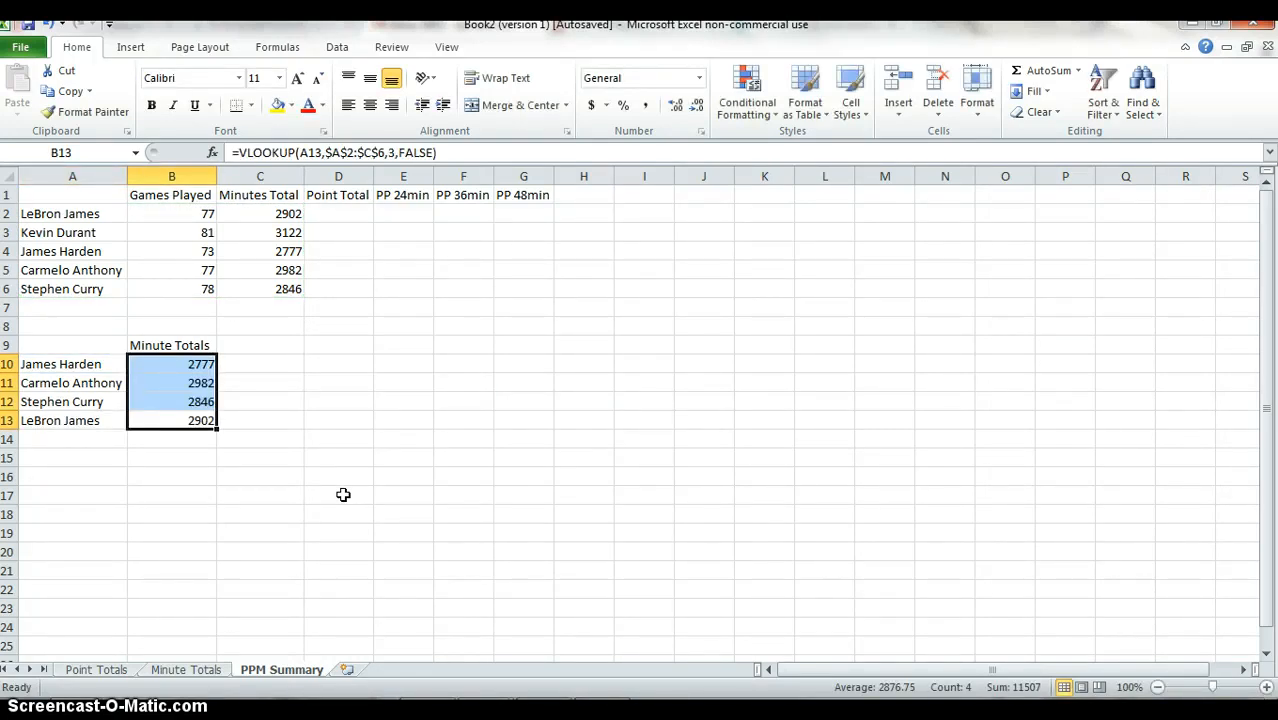
Open the lookup formula in B10 to examine its table range on the sheet.
key("Up")
key("Up")
key("Up")
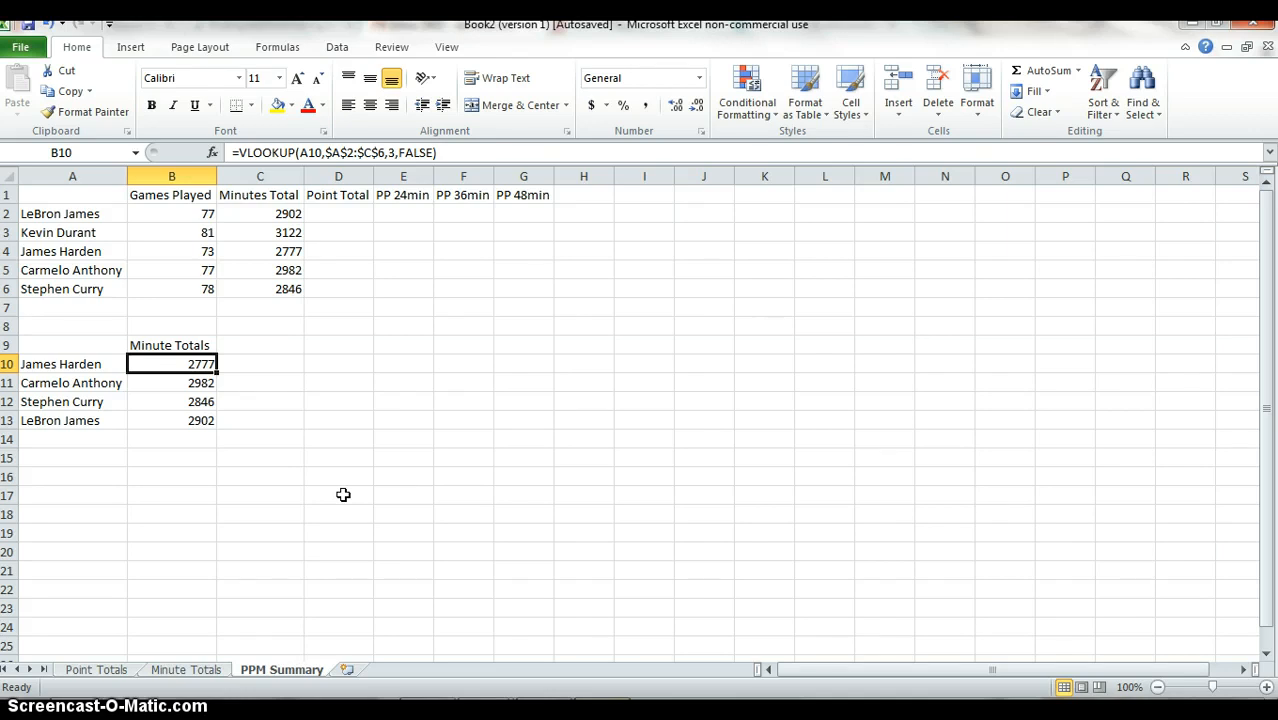
key("F2")
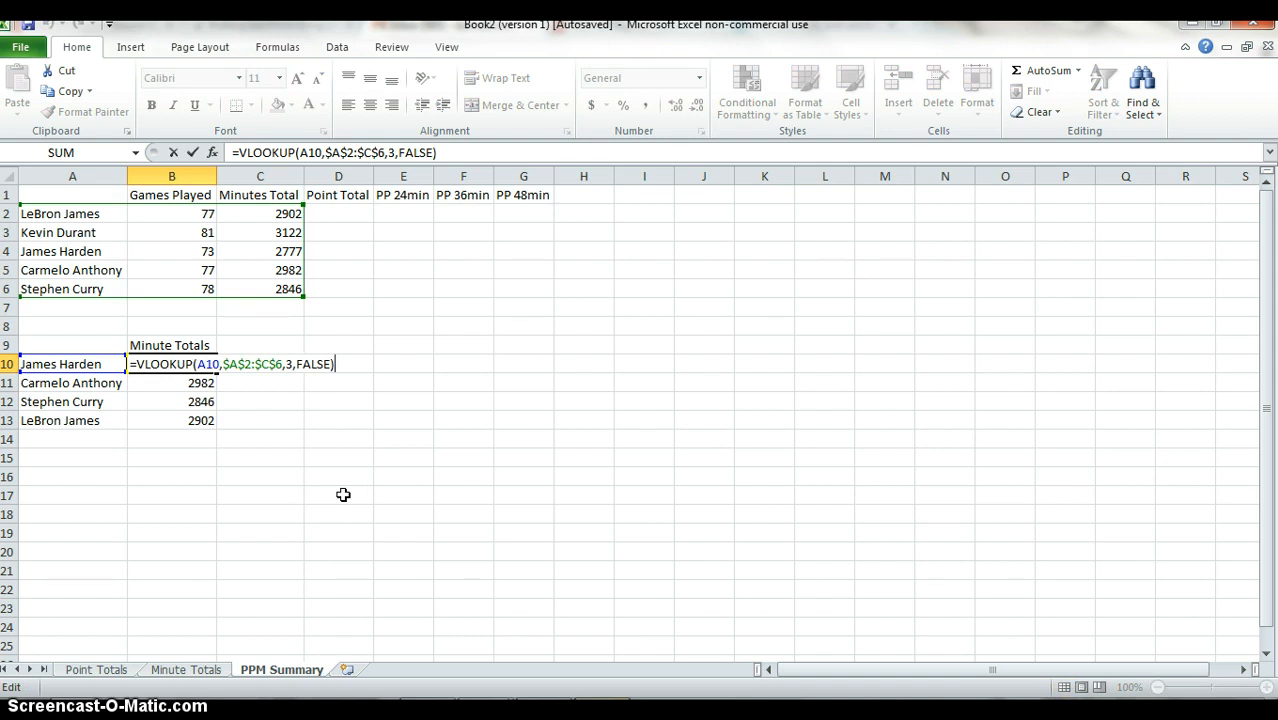
Open the lookup formula in B13 to examine its lookup value and locked table range, leaving it as is.
key("ctrl+Return")
key("Down")
key("Down")
key("Down")
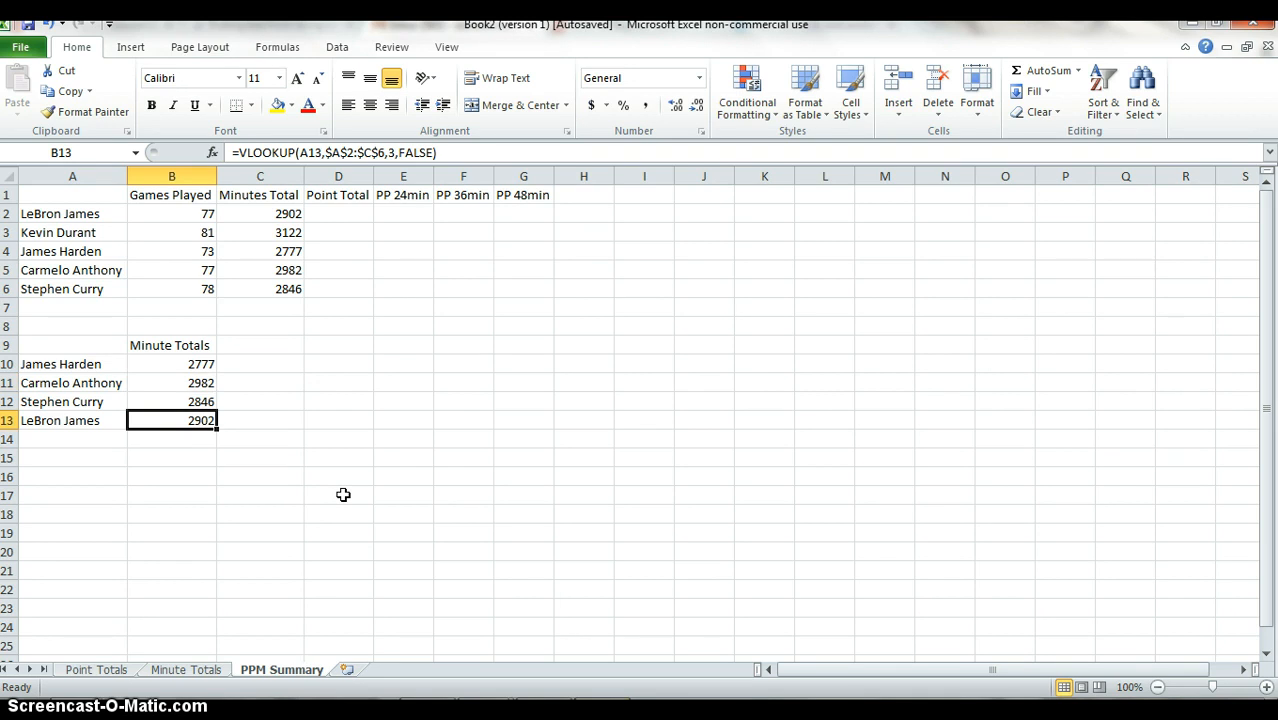
key("F2")
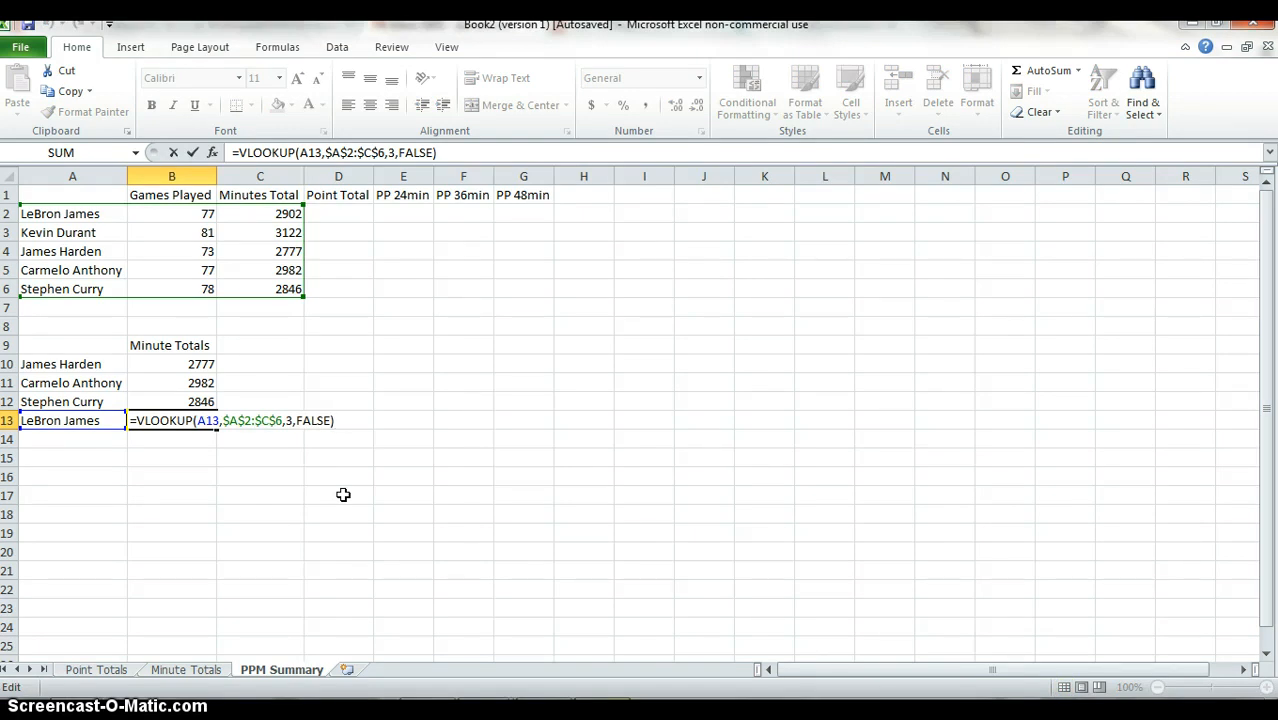
key("ctrl+Return")
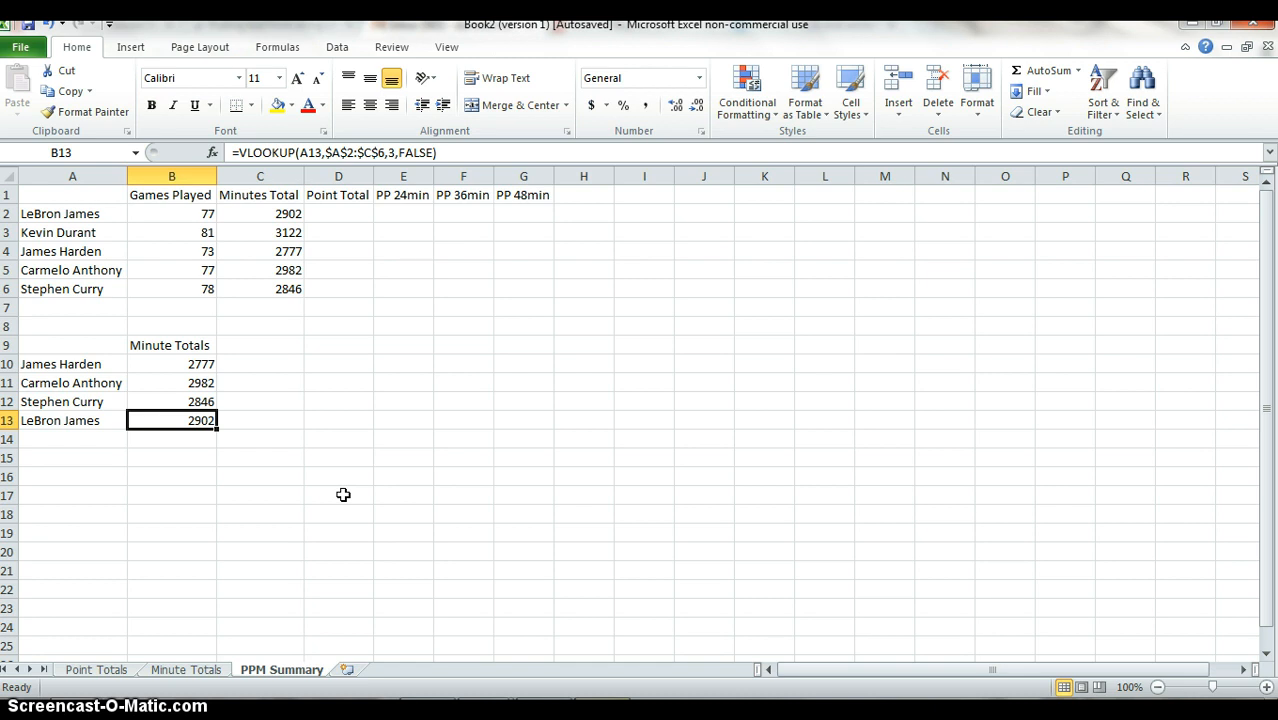
Clear the contents of rows 9 through 13 to remove the practice Minute Totals lookup.
key("Up")
key("Up")
key("Up")
key("Up")
key("shift+space")
key("shift+Down")
key("shift+Down")
key("shift+Down")
key("shift+Down")
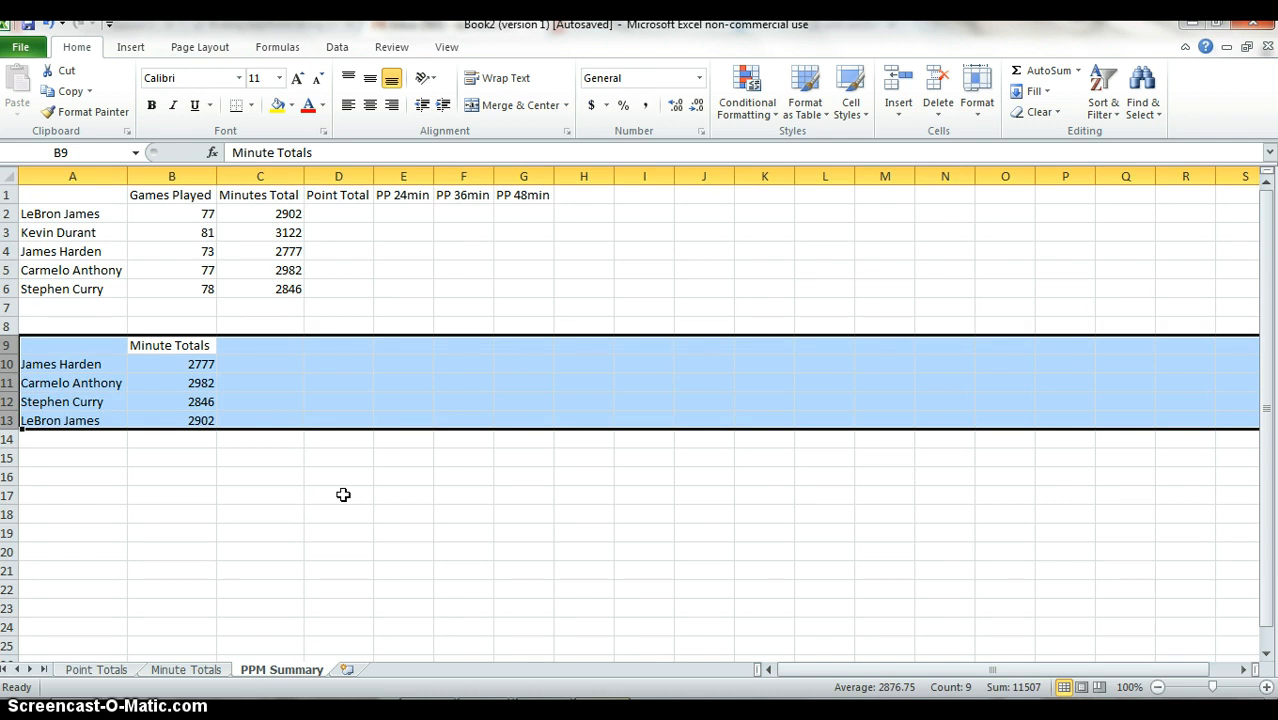
key("Delete")
key("Up")
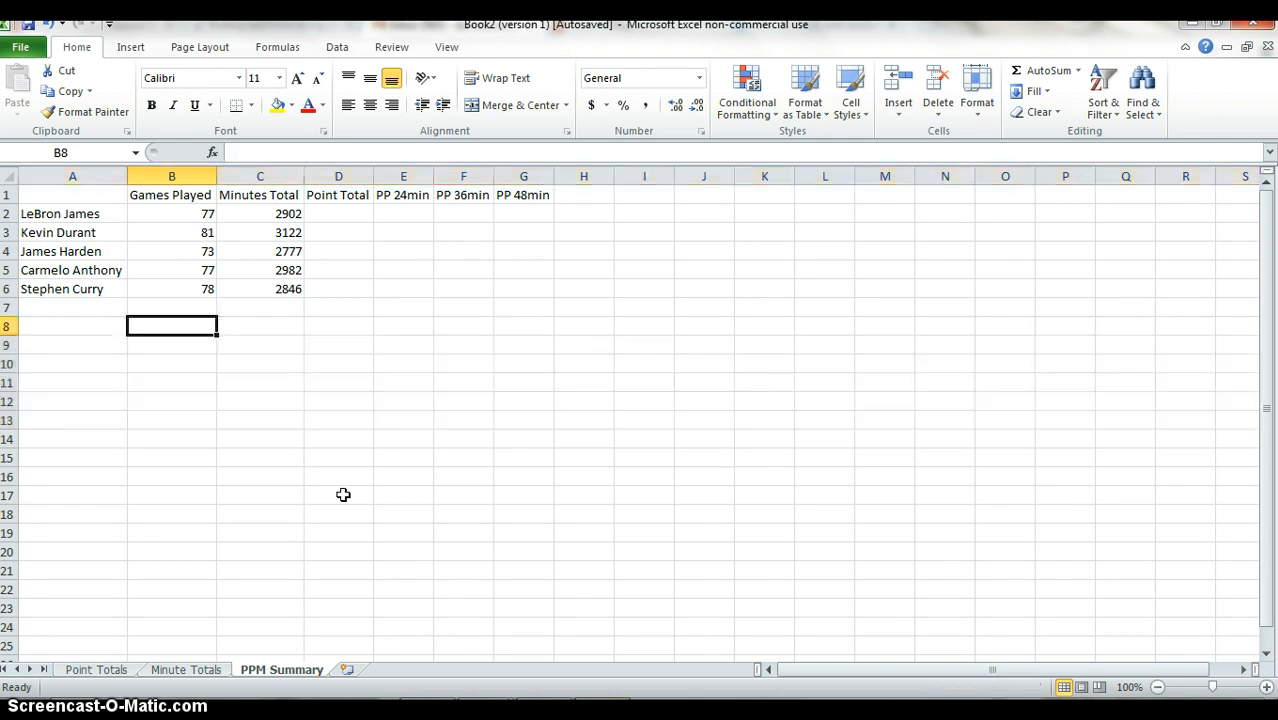
Start a VLOOKUP formula in D2 under Point Total with A2 as the lookup value.
key("Right")
key("Up")
key("Right")
key("Up")
key("Up")
key("Up")
key("Up")
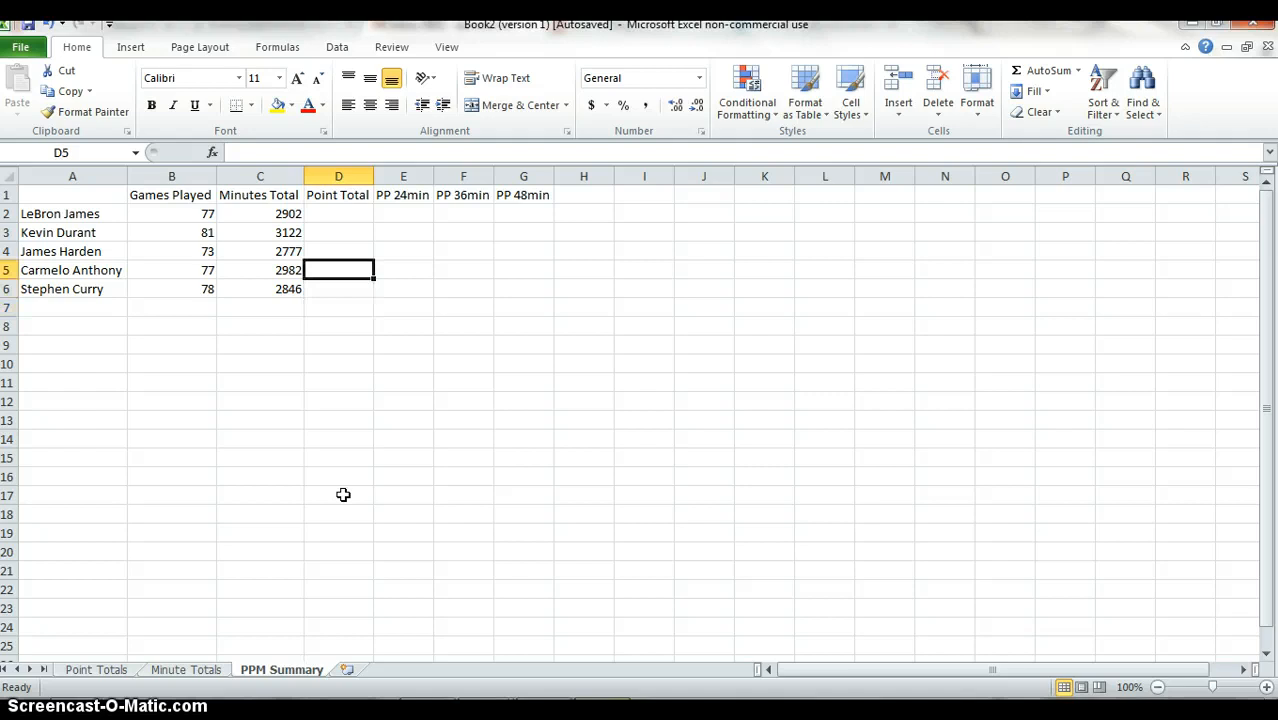
key("Up")
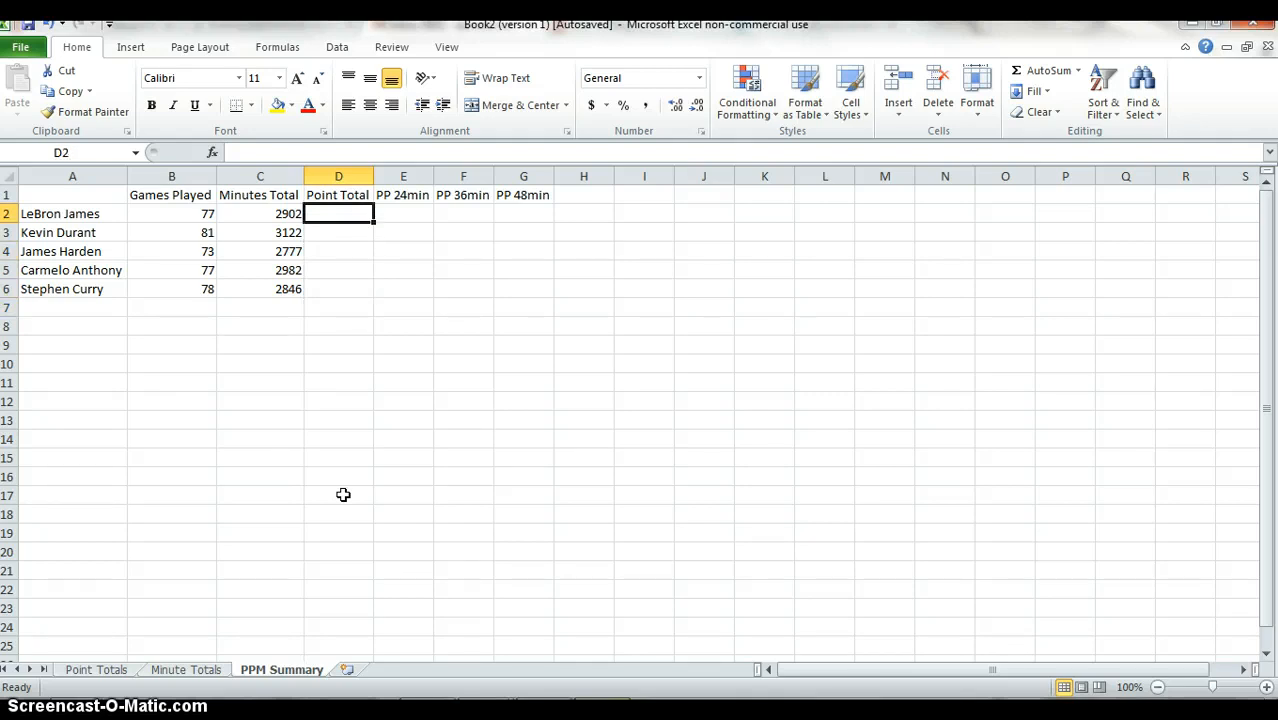
type("=v")
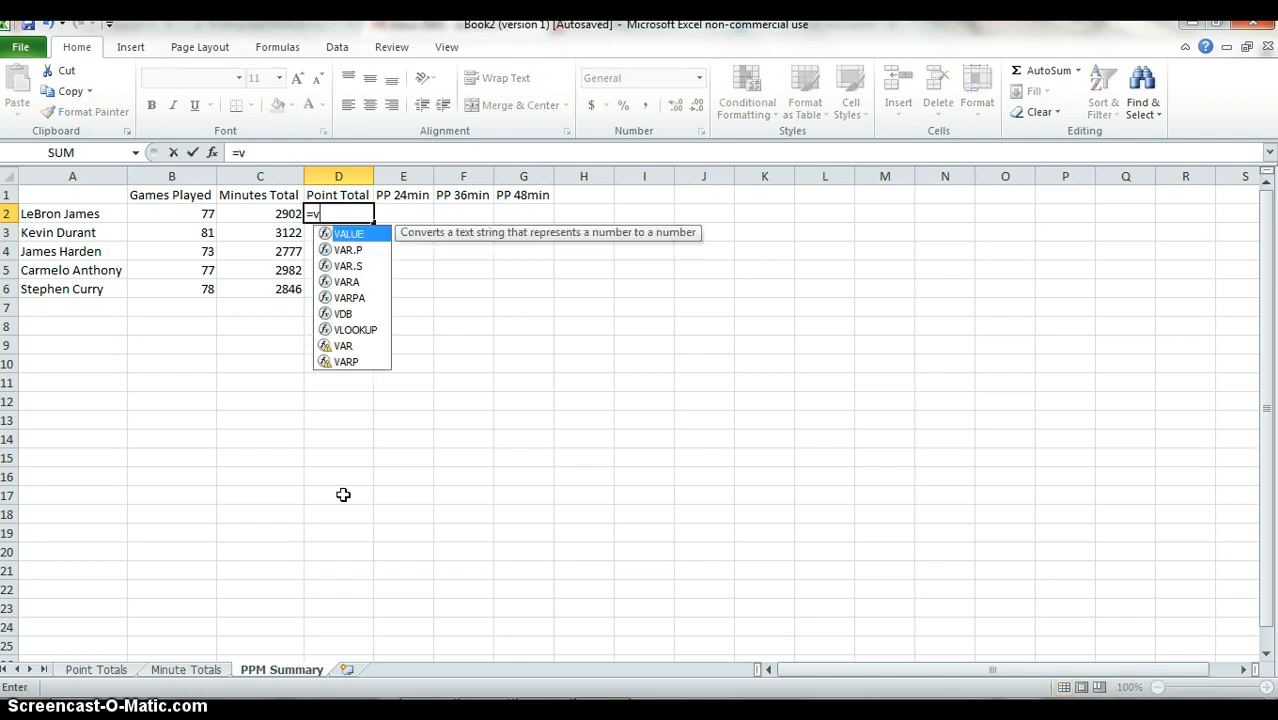
type("lookup")
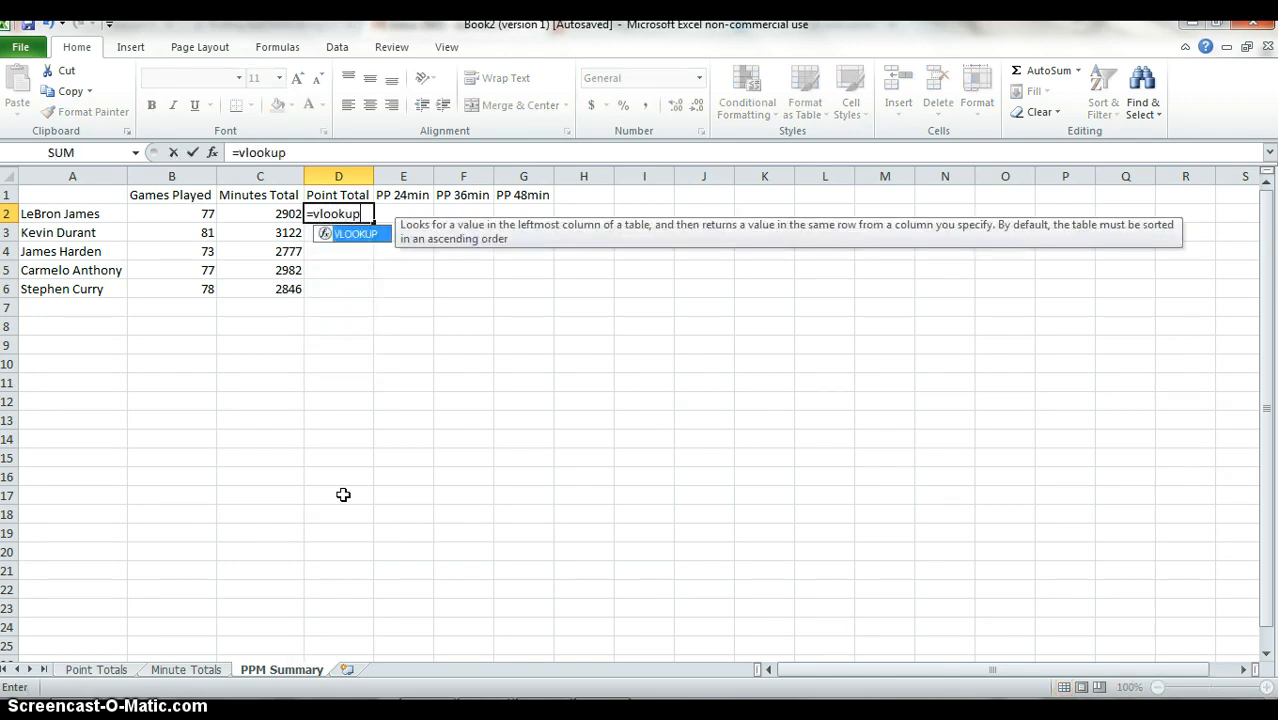
type("(")
key("Left")
key("Left")
key("Left")
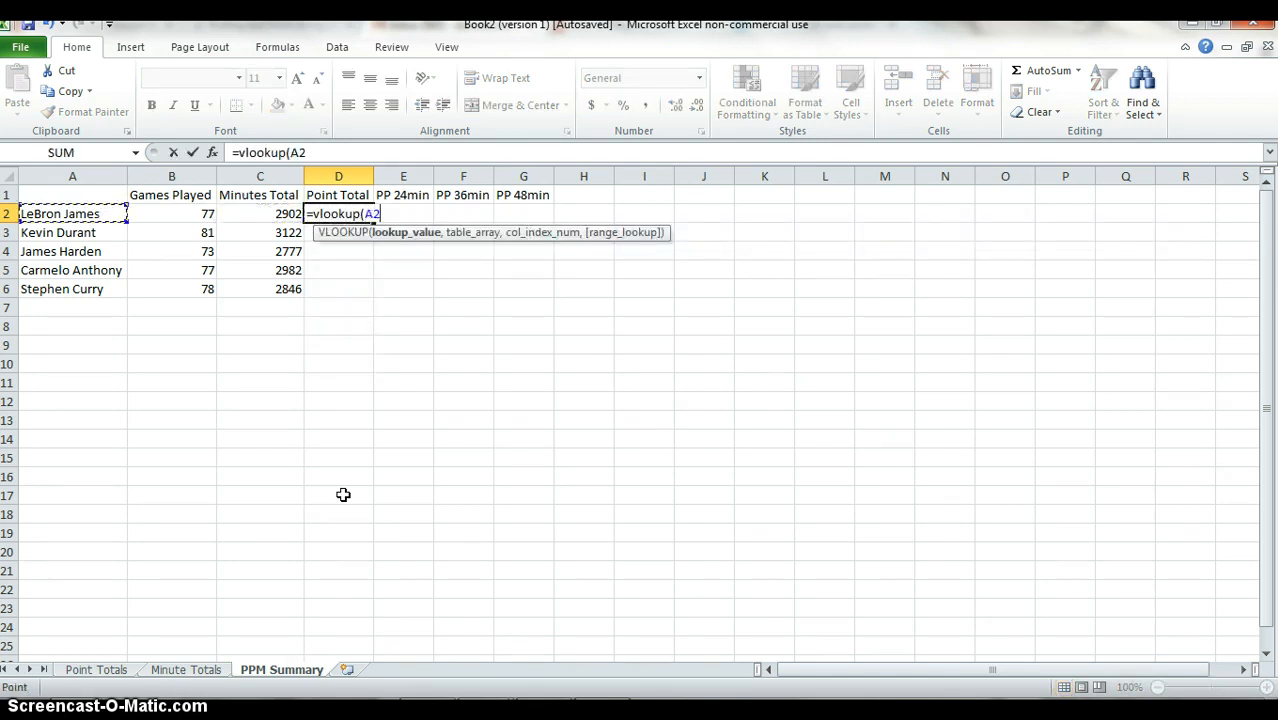
type(",")
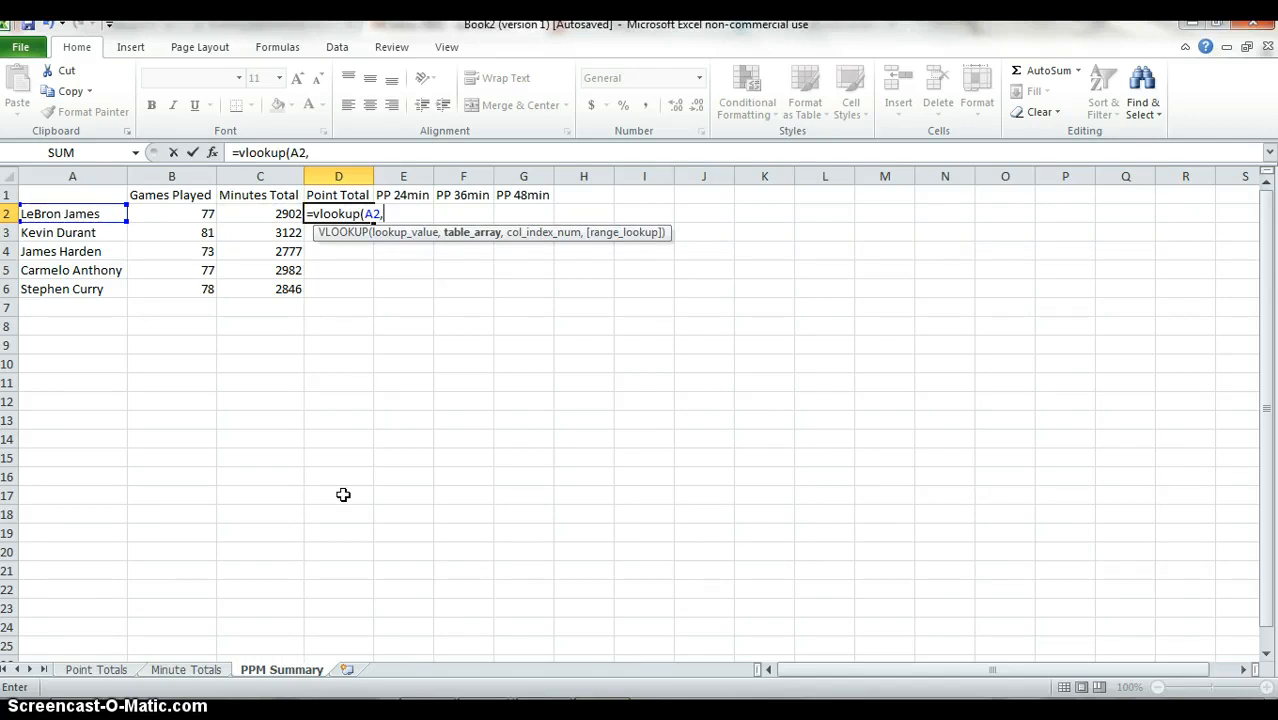
Complete the D2 lookup with the absolute range 'Point Totals'!$B$2:$G$21 as table array, column index 6 and FALSE for exact match.
key("ctrl+Page_Up")
key("ctrl+Page_Up")
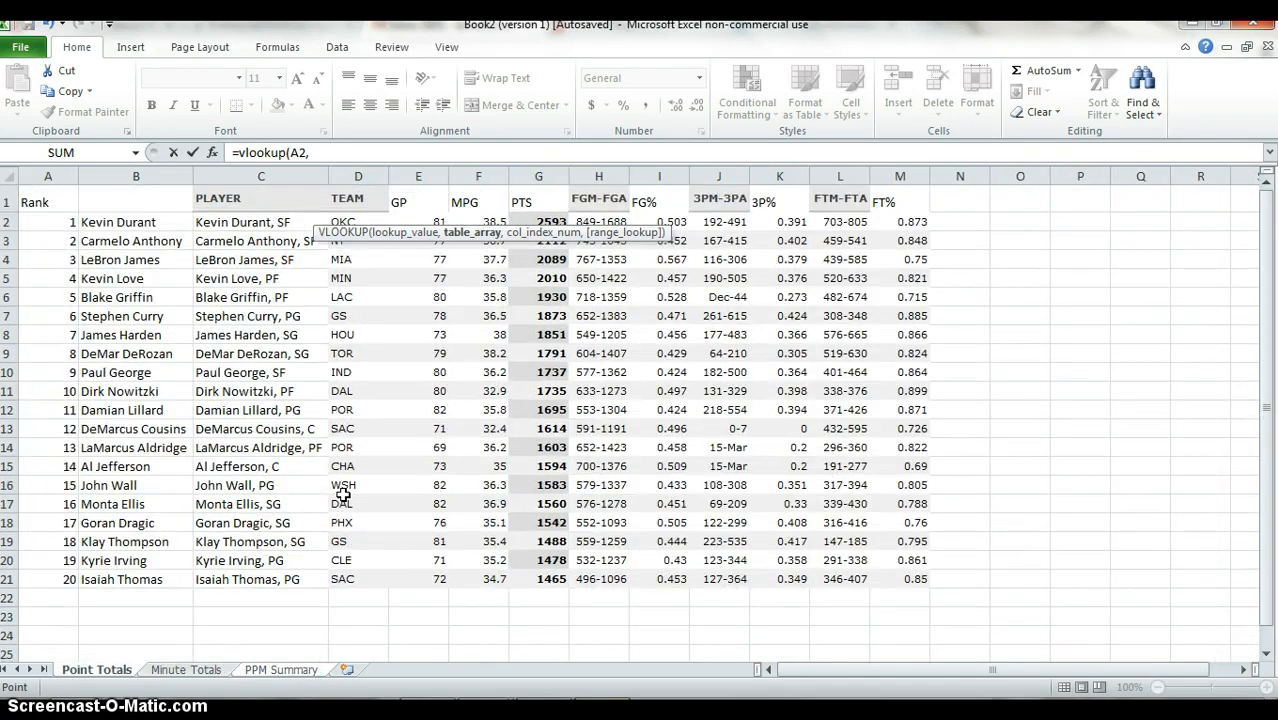
key("Left")
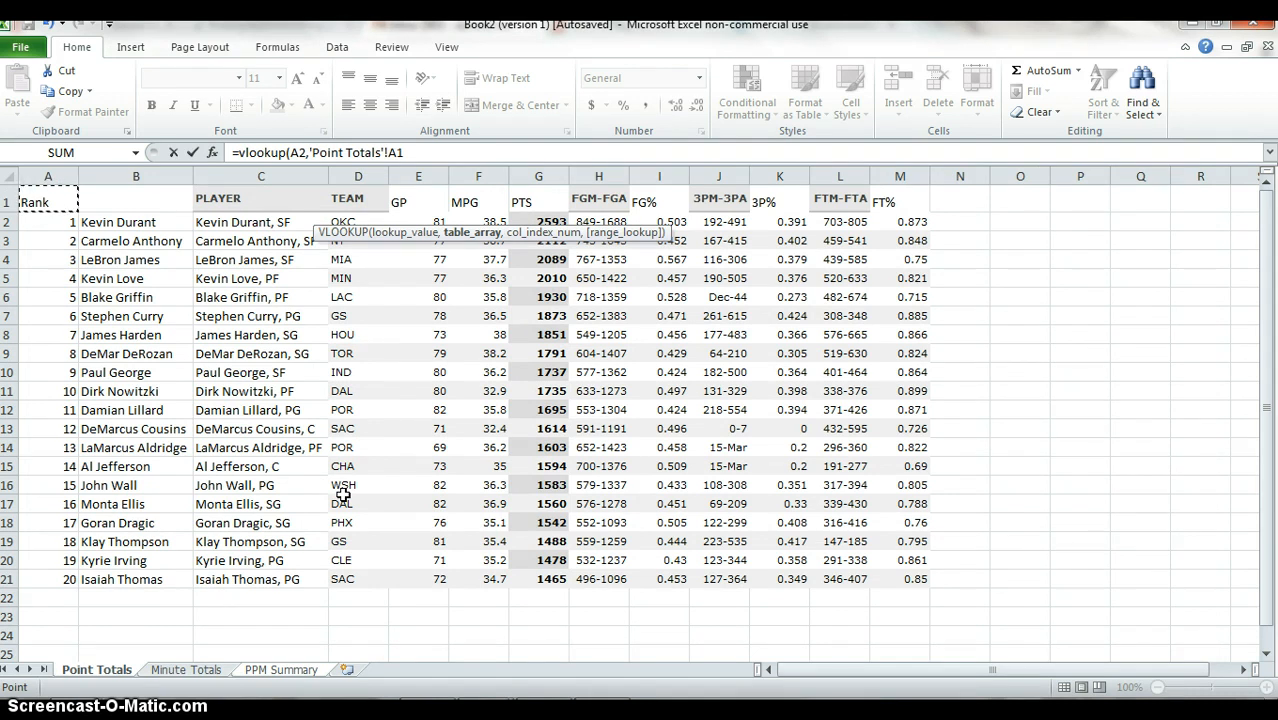
key("Down")
key("Right")
key("shift+Right")
key("shift+Right")
key("shift+Right")
key("shift+Right")
key("shift+Right")
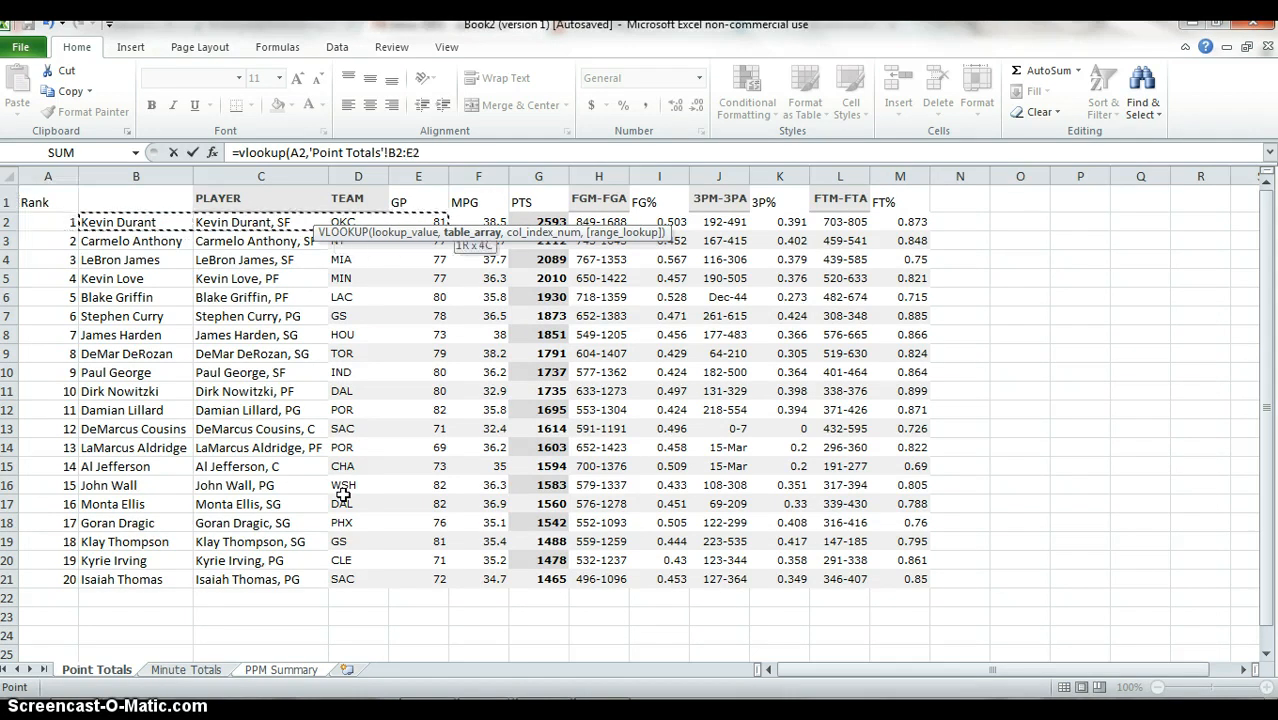
key("ctrl+shift+Down")
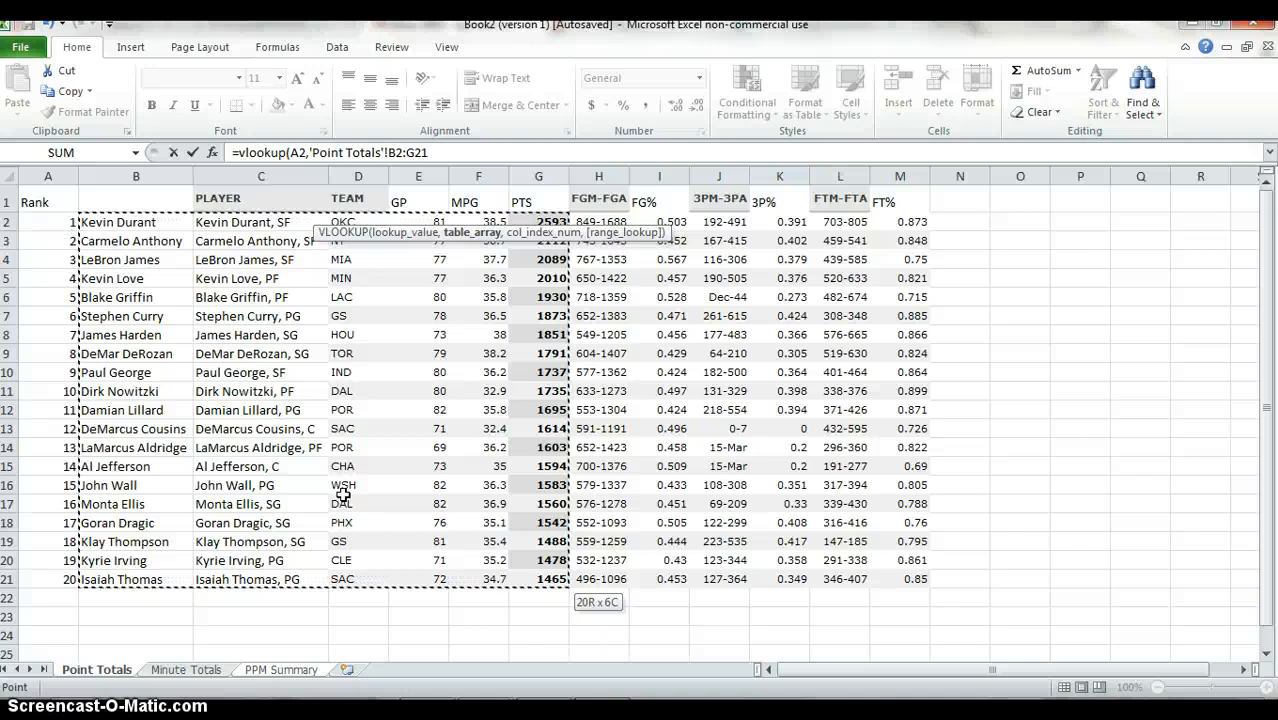
key("F4")
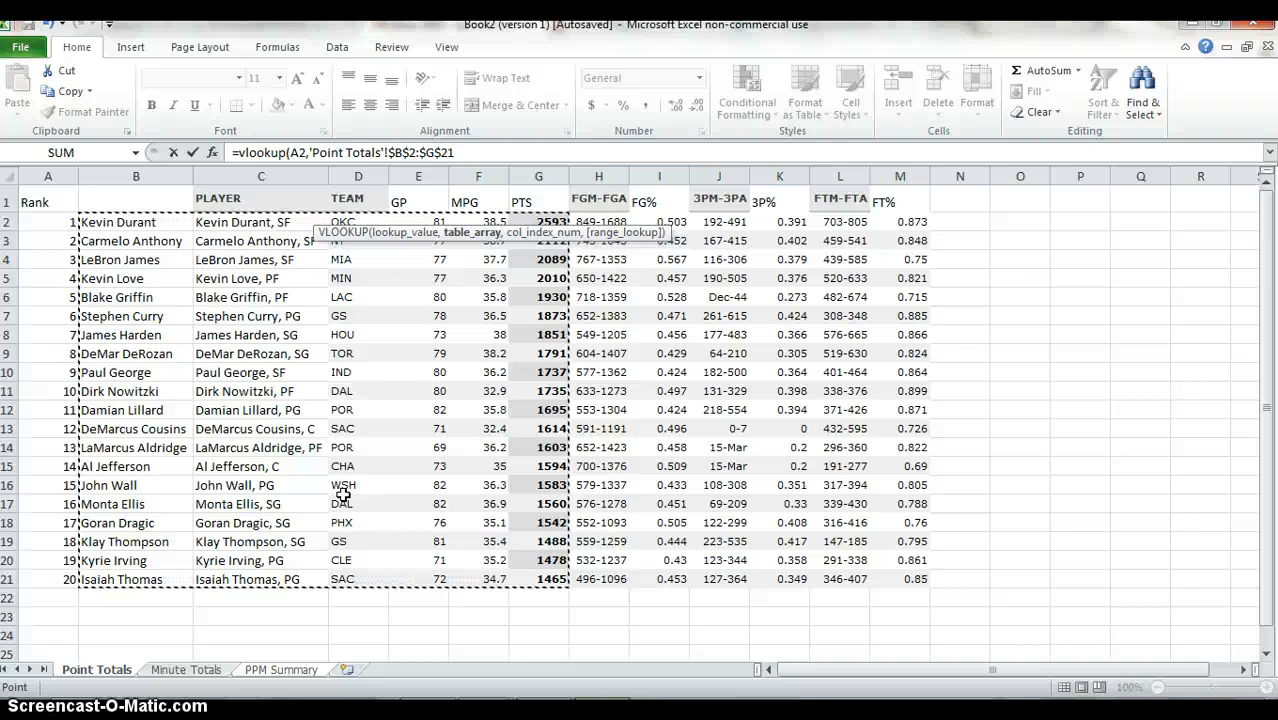
type(",6,false")
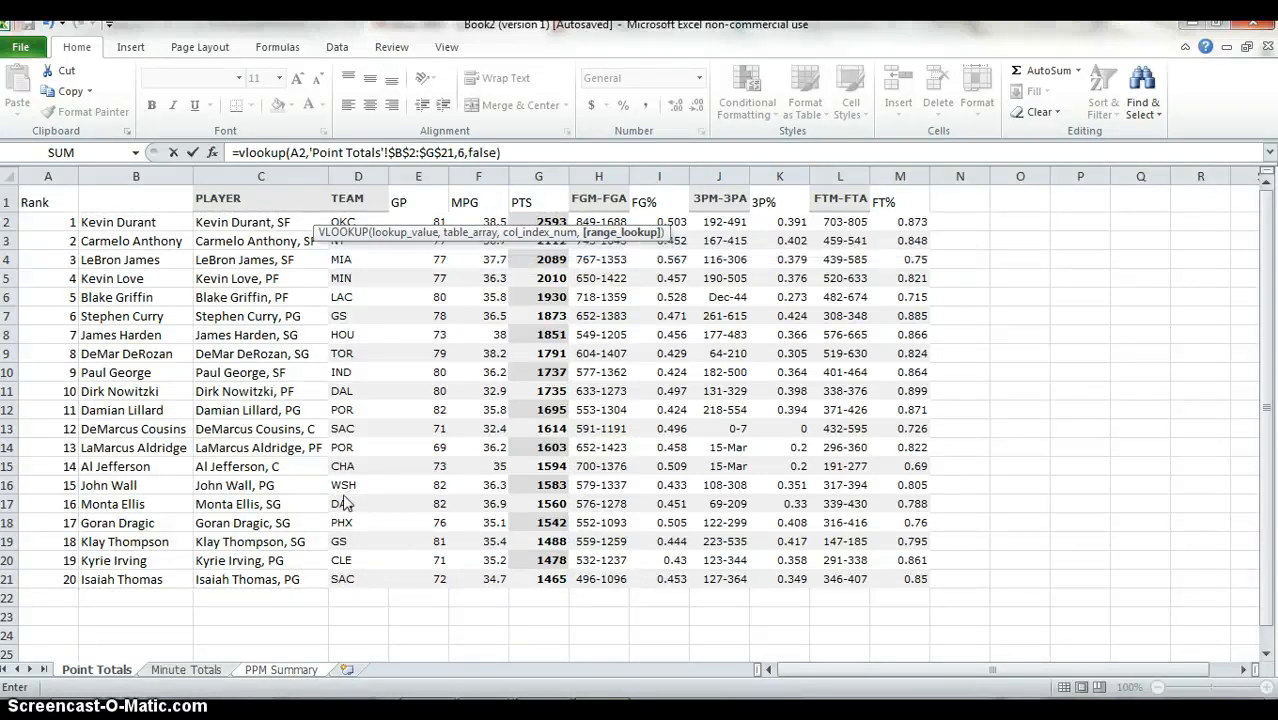
key("Return")
Fill the Point Total lookup formula from D2 down through D6.
key("Left")
key("ctrl+Down")
key("Right")
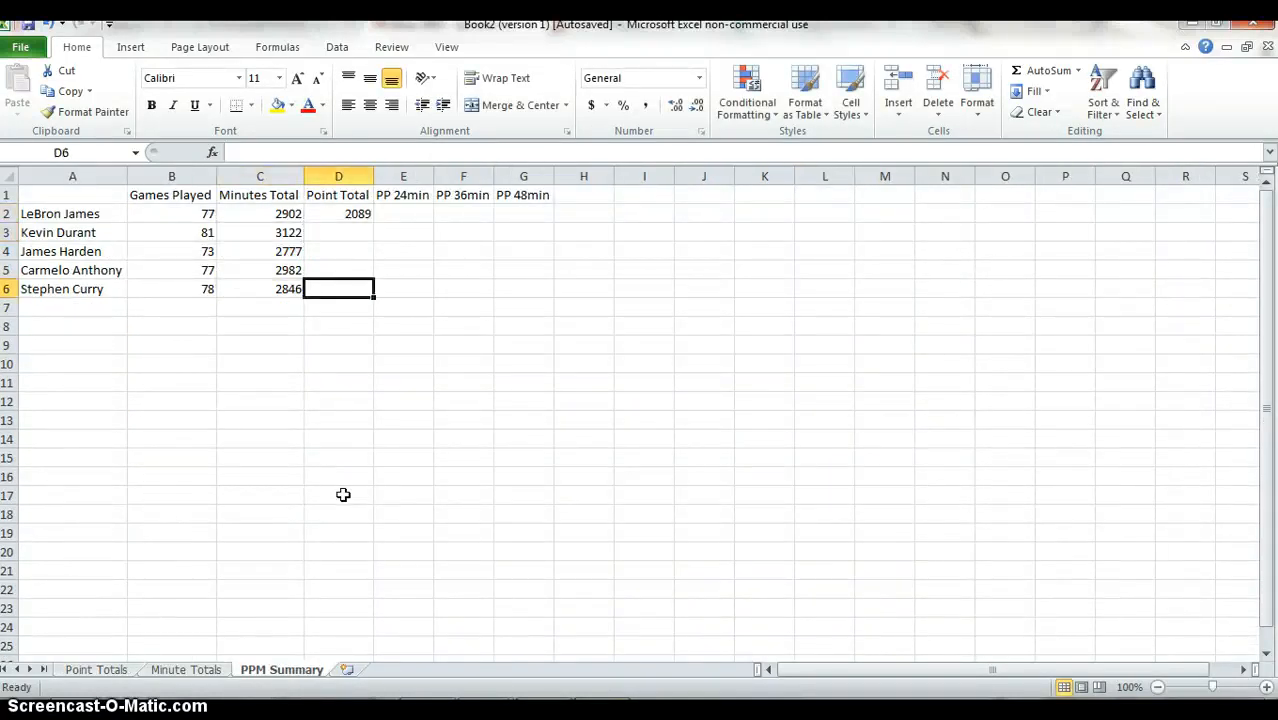
key("ctrl+shift+Up")
key("ctrl+d")
Insert a blank column between the Point Total and PP 24min columns.
key("Right")
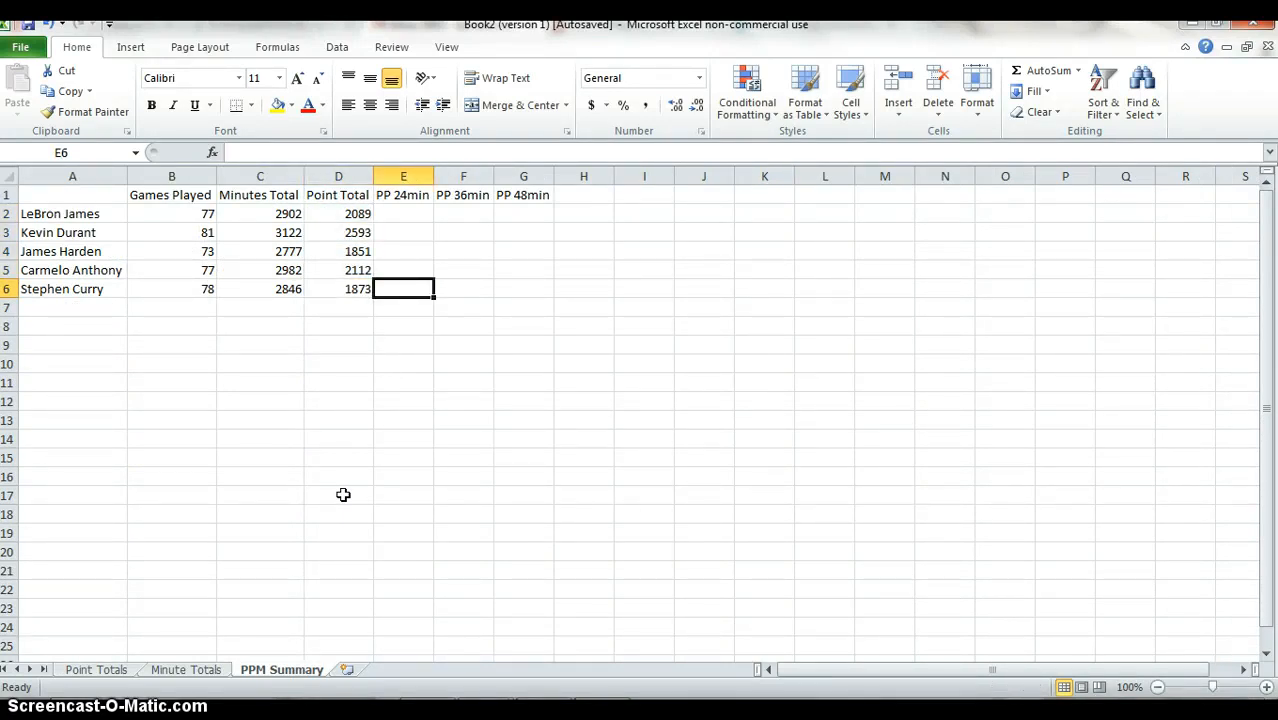
key("ctrl+space")
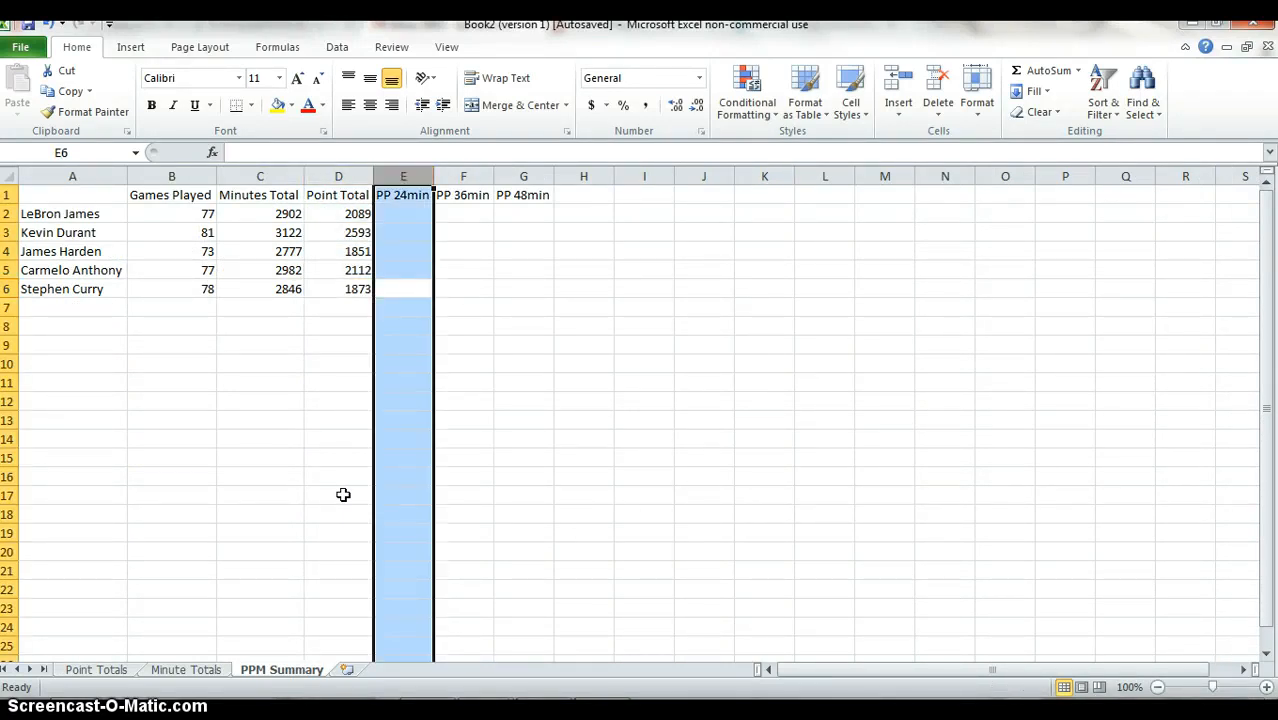
key("alt")
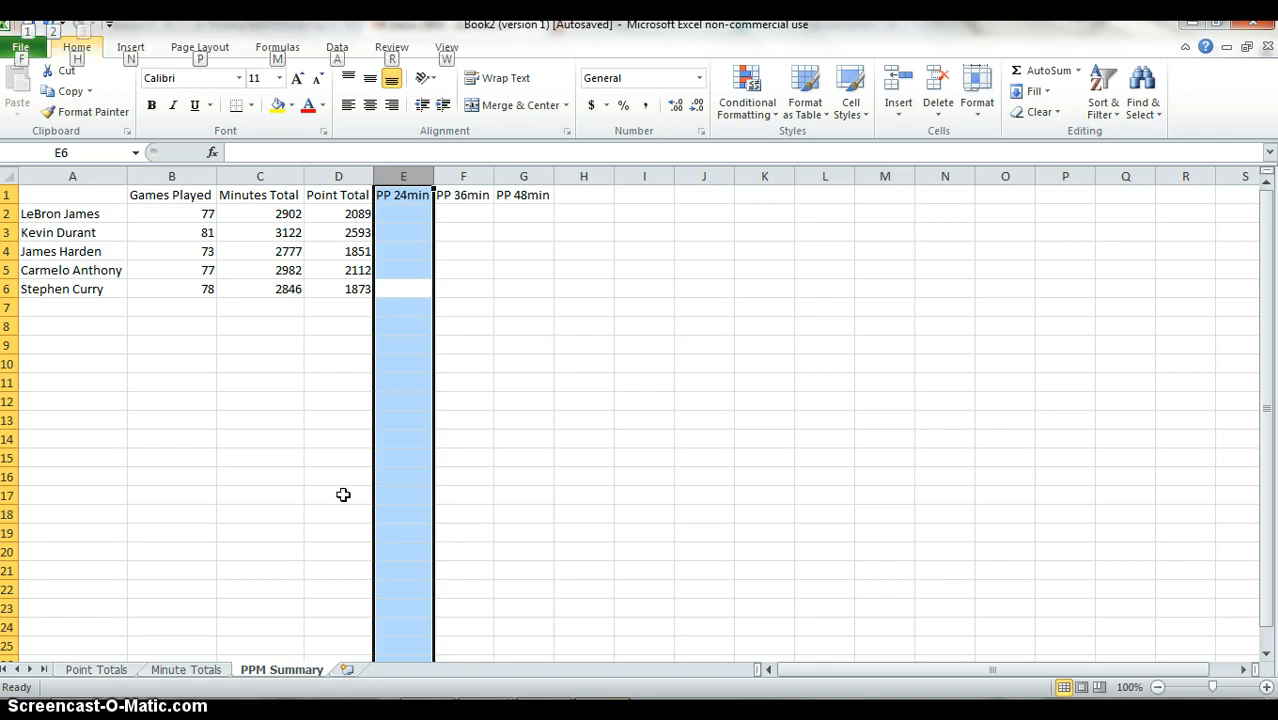
key("i")
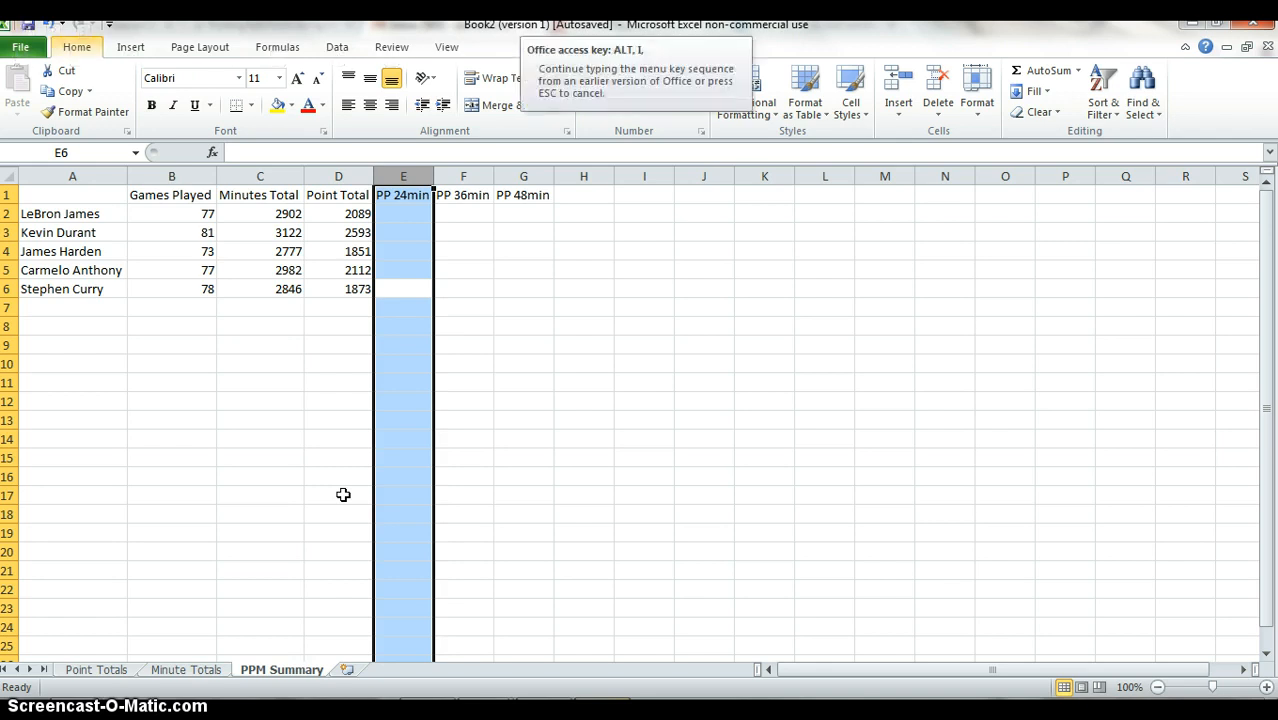
key("c")
Enter the header PPM in E1 for the blank column.
key("Up")
key("Up")
key("Up")
key("Up")
key("Up")
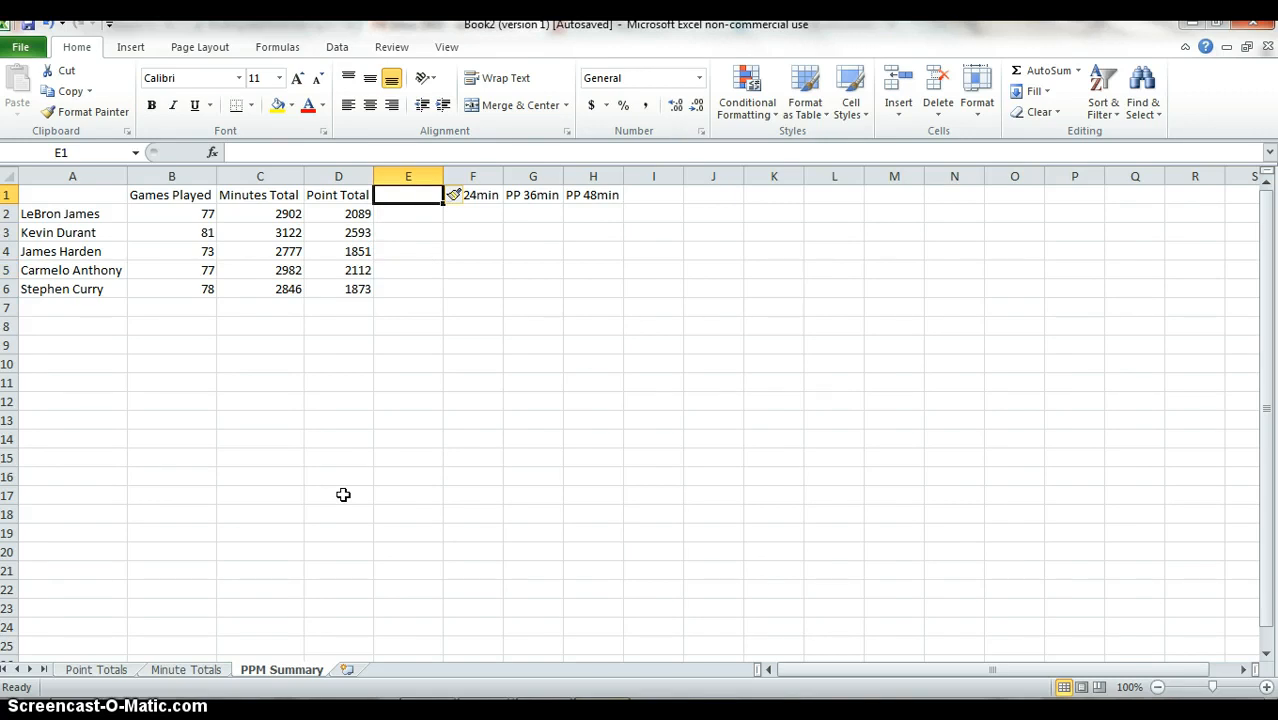
type("PPM")
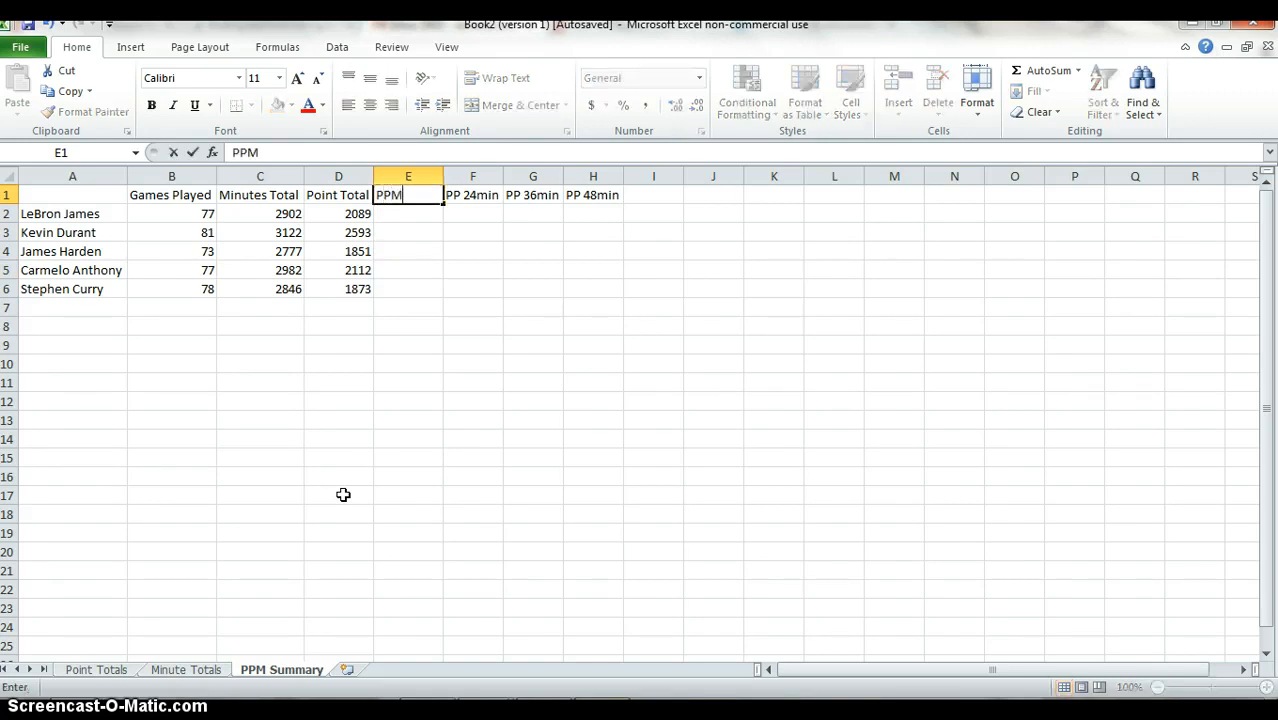
key("Return")
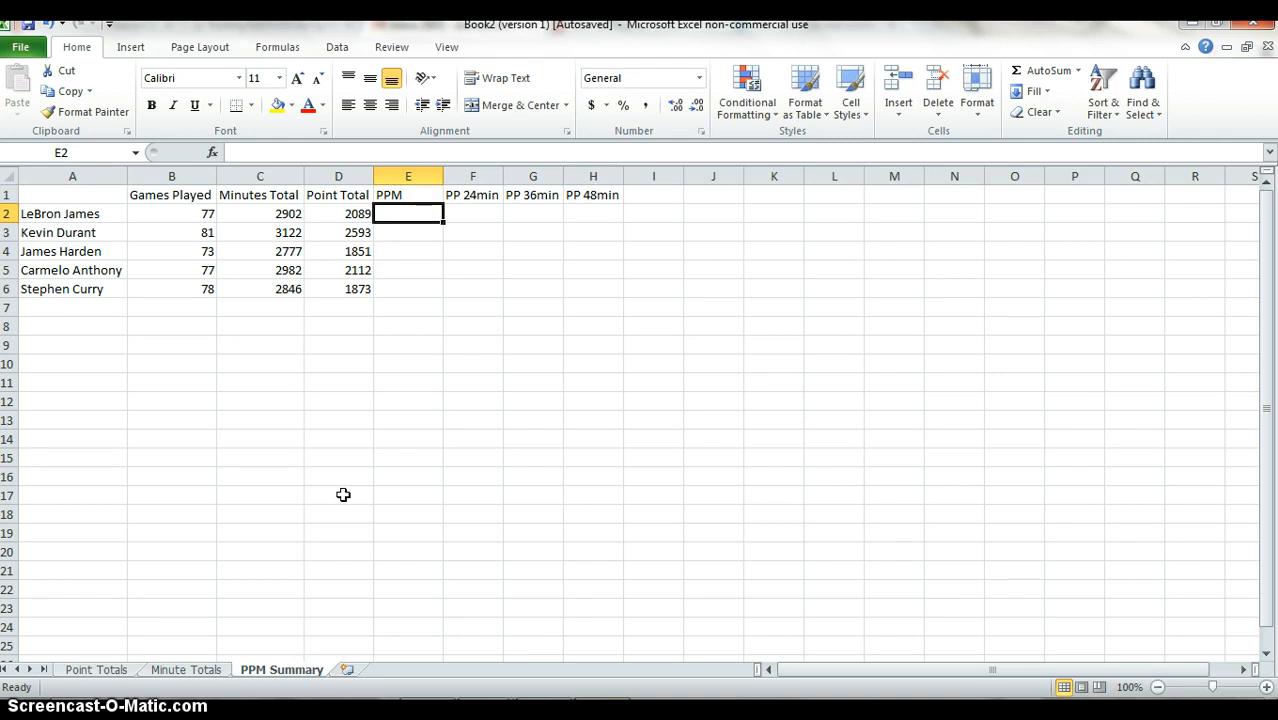
Enter =D2/C2 in E2 to divide the point total by the minutes total.
type("=")
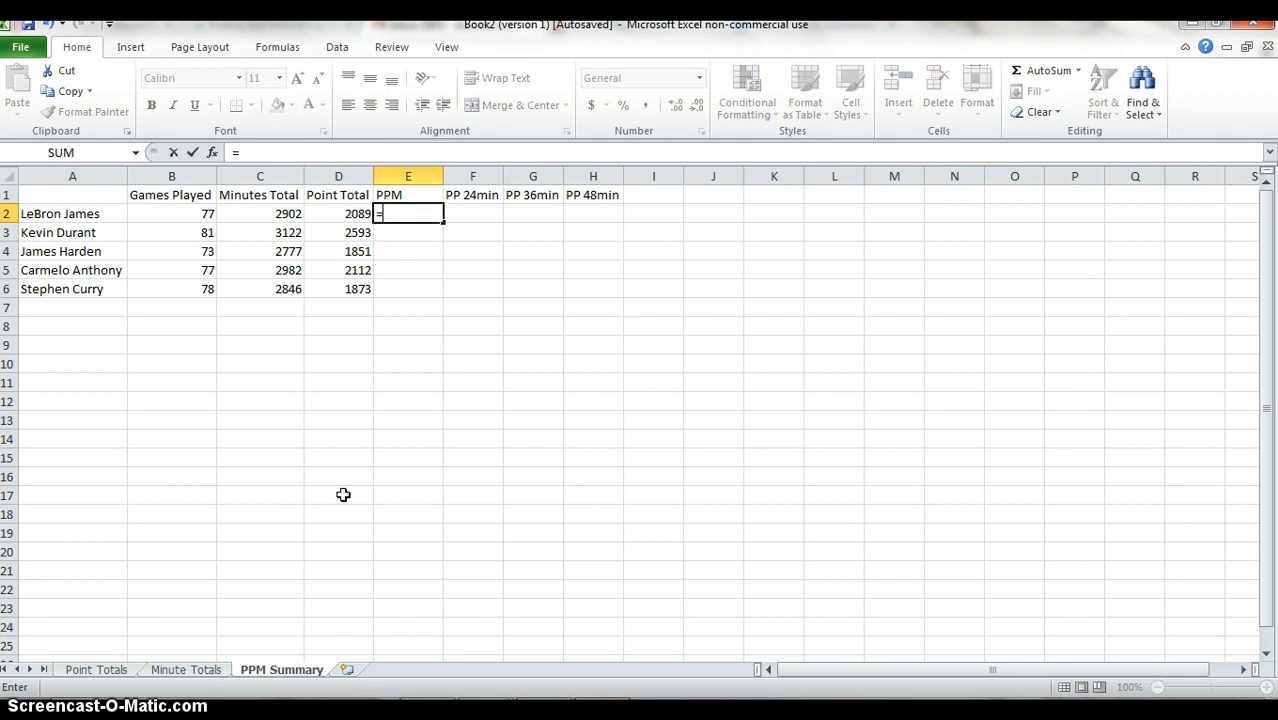
key("Left")
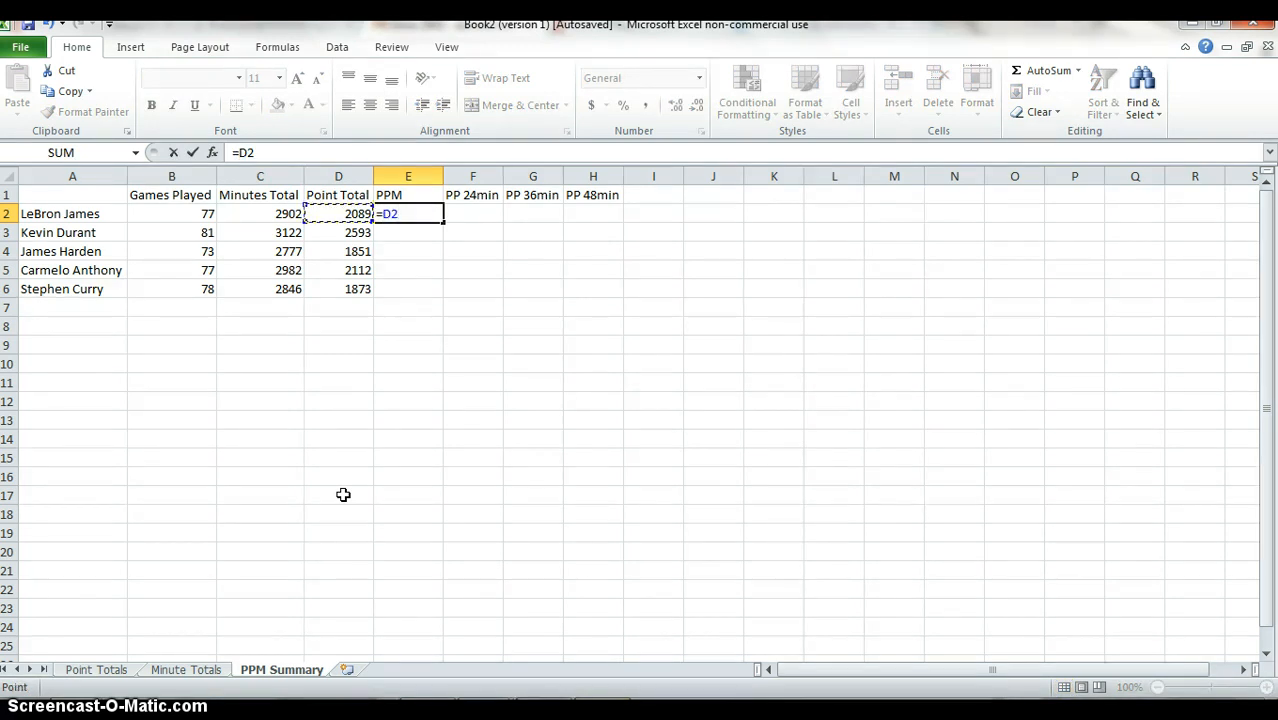
type("/")
key("Left")
key("Left")
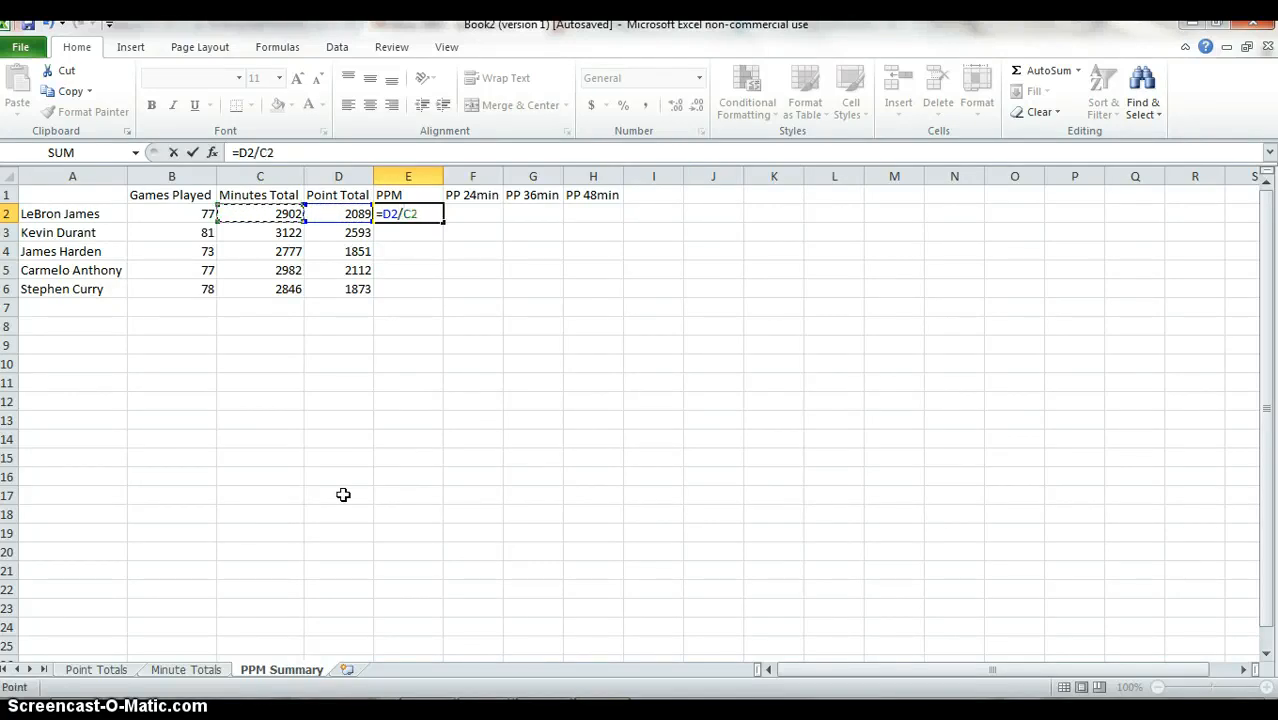
key("Return")
Fill the points-per-minute formula from E2 down through E6.
key("Up")
key("Left")
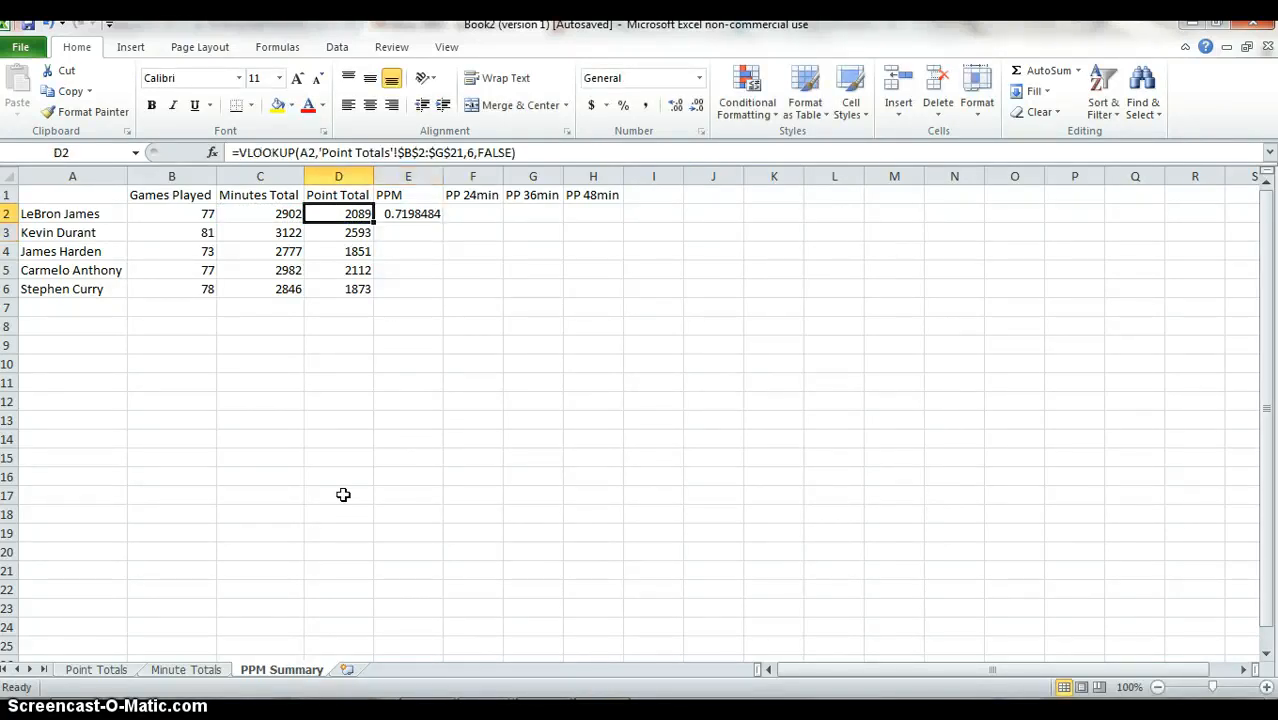
key("ctrl+Down")
key("Right")
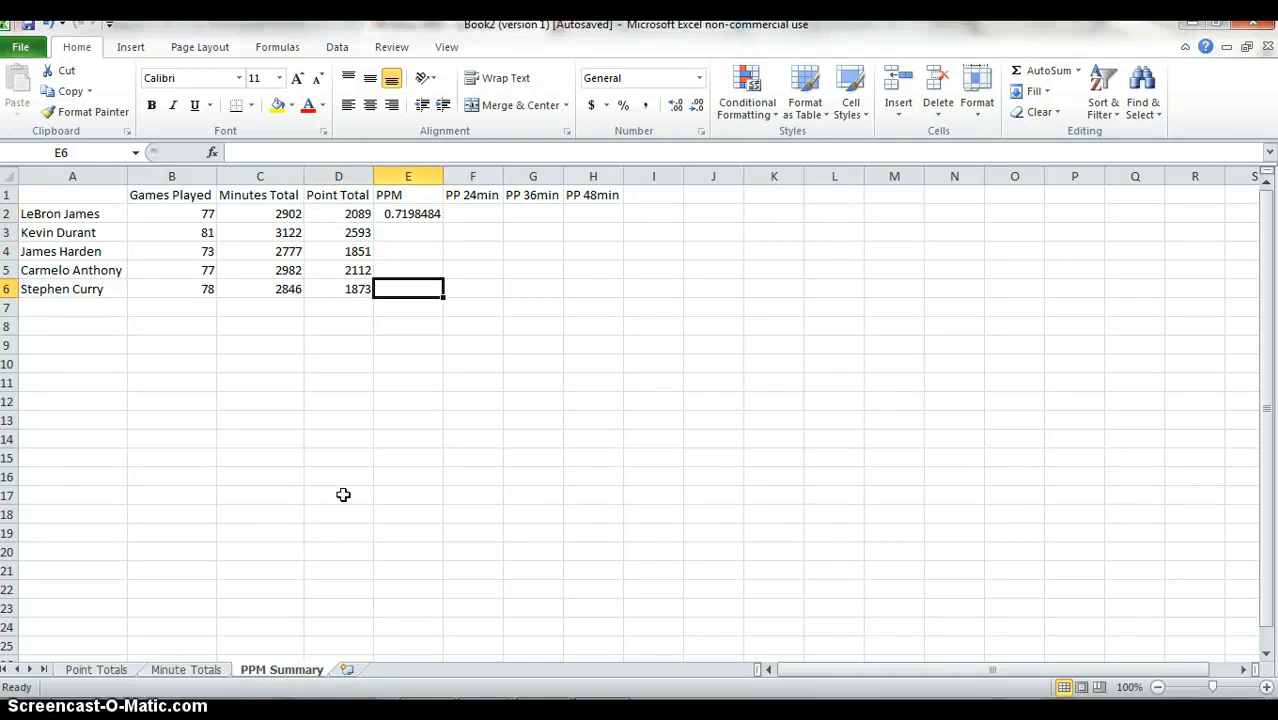
key("ctrl+shift+Up")
key("ctrl+d")
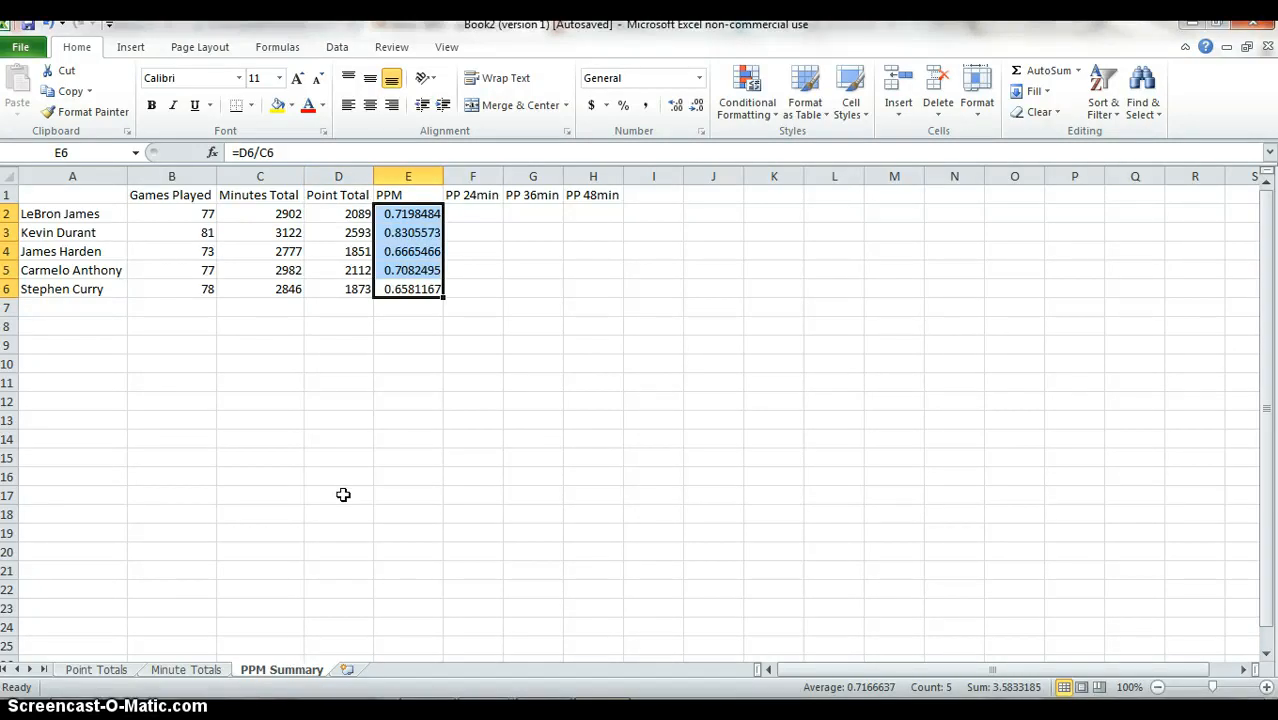
Enter =E2*24 in F2 to calculate the points per 24 minutes.
key("Up")
key("Up")
key("Up")
key("Up")
key("Right")
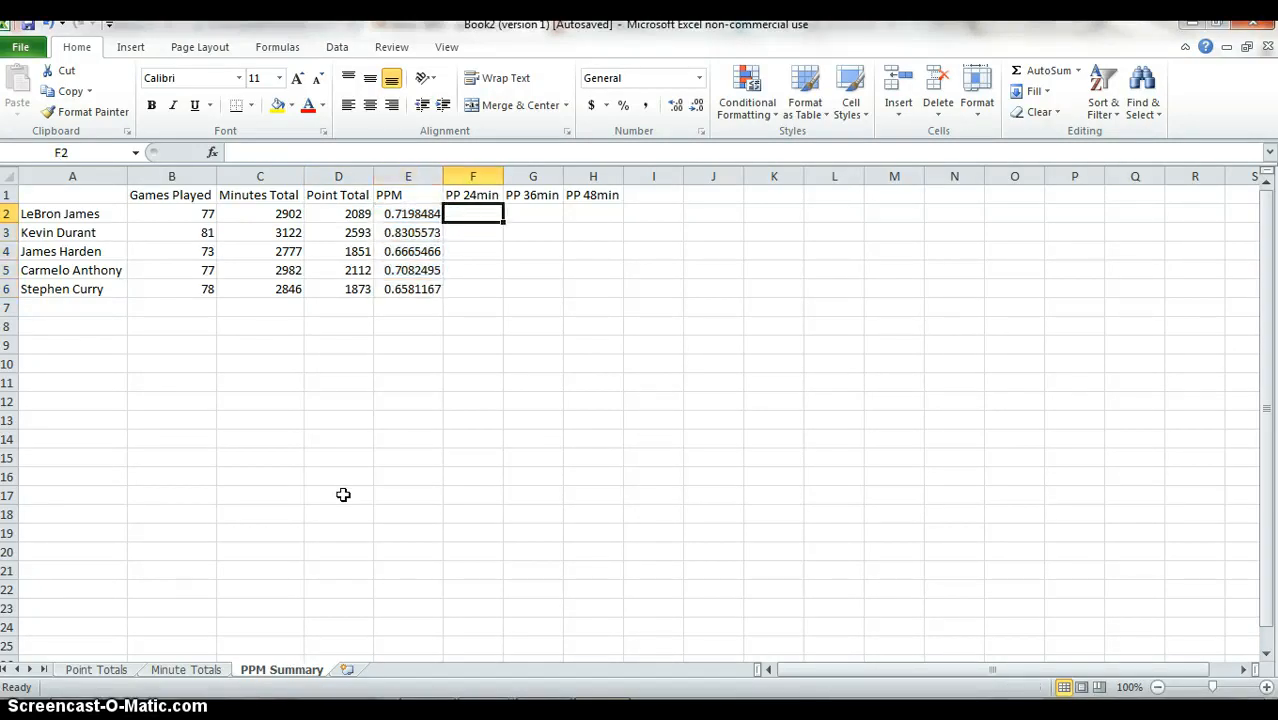
type("=")
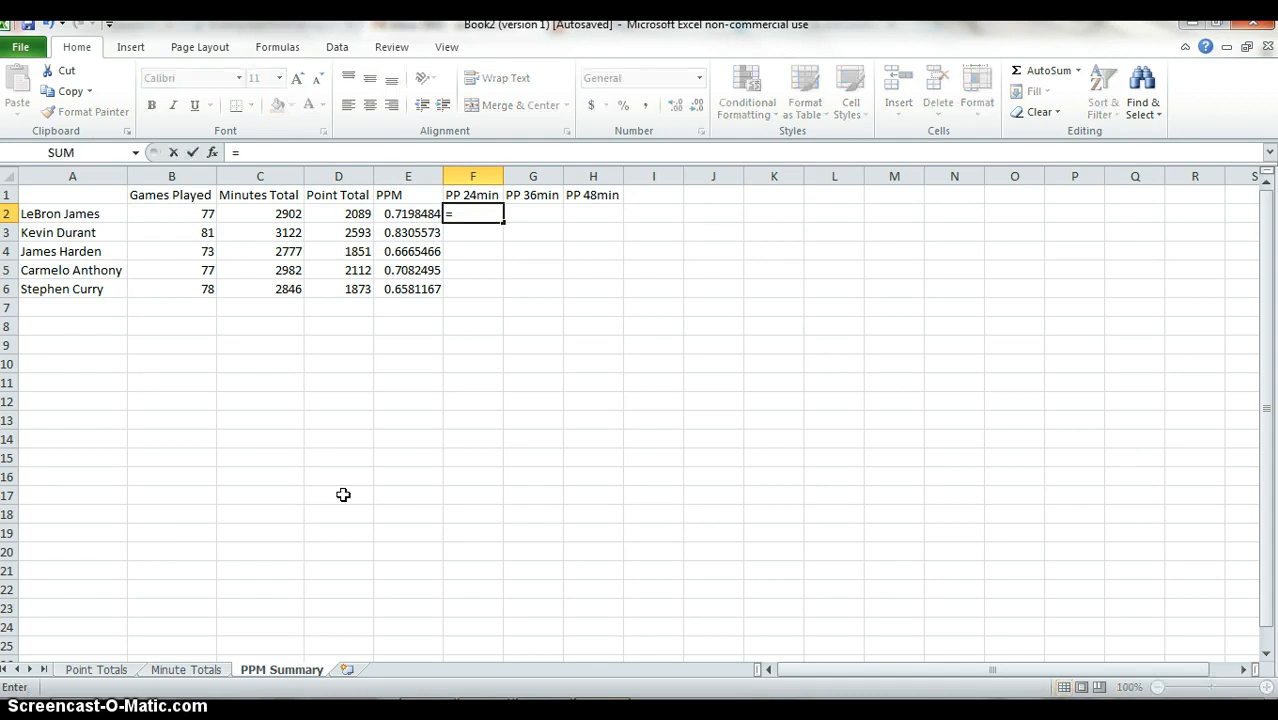
key("Left")
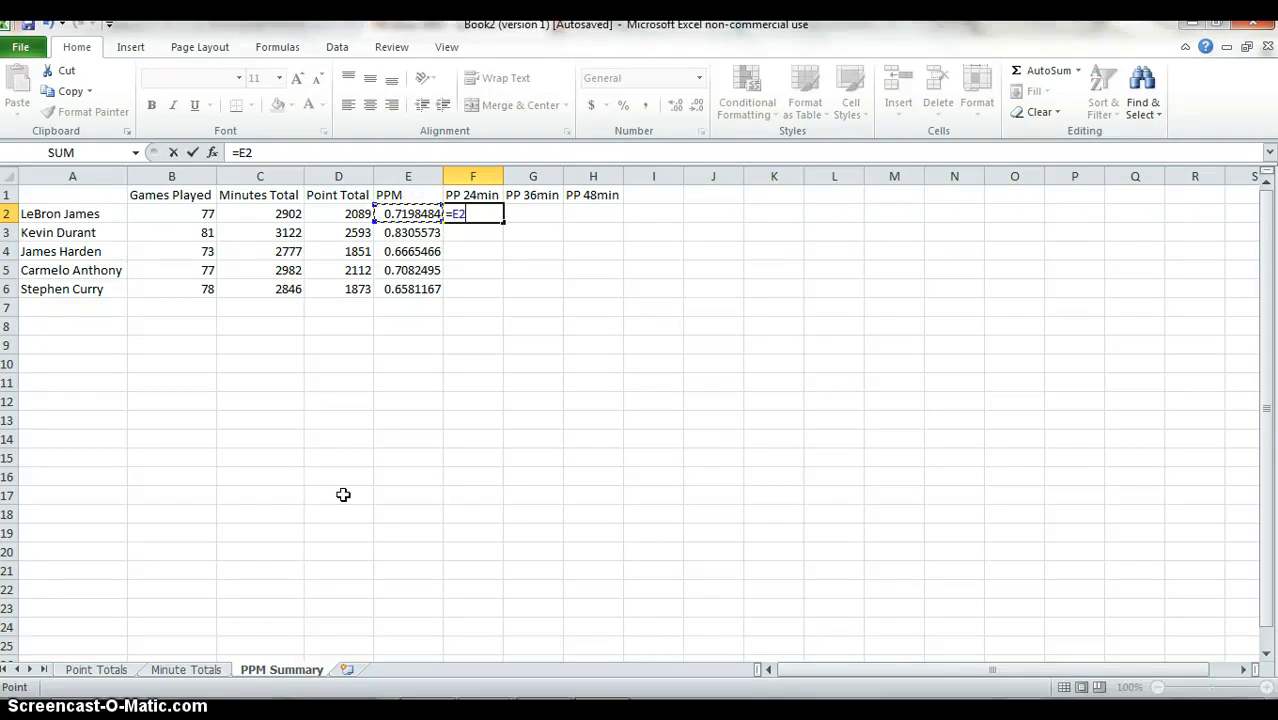
type("*24")
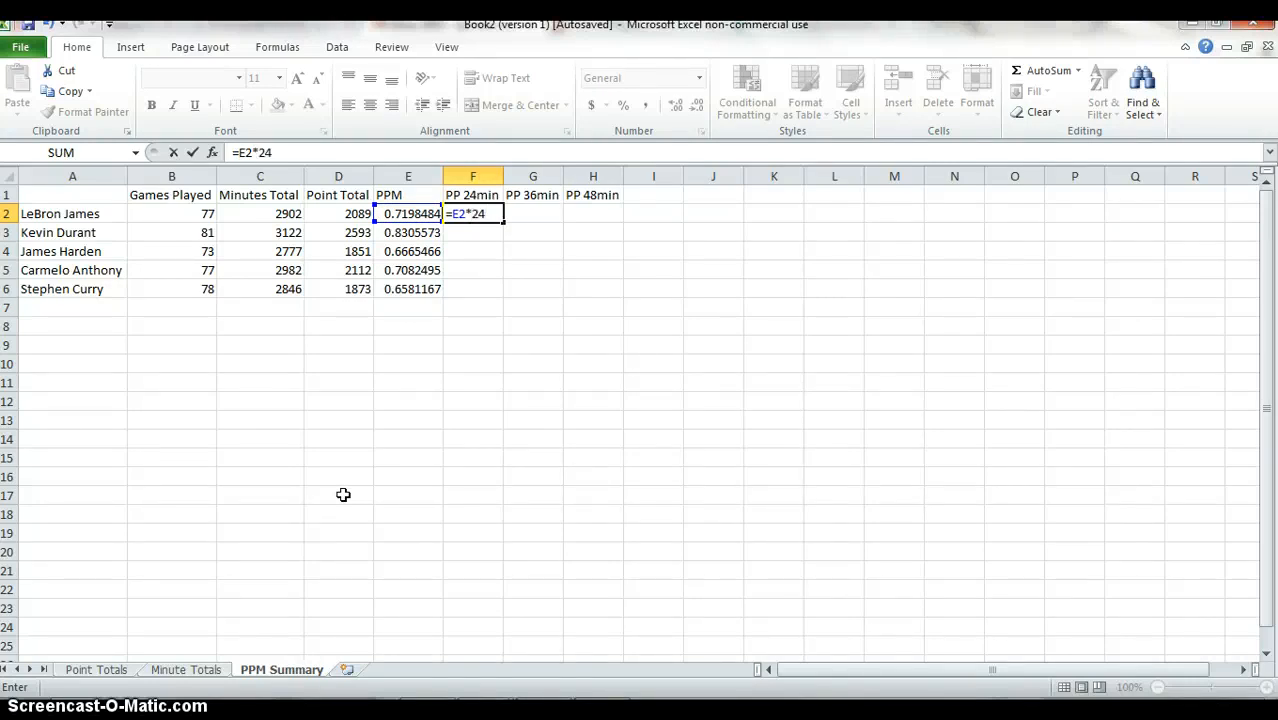
key("Return")
Fill the points-per-24-minutes formula from F2 down through F6.
key("Left")
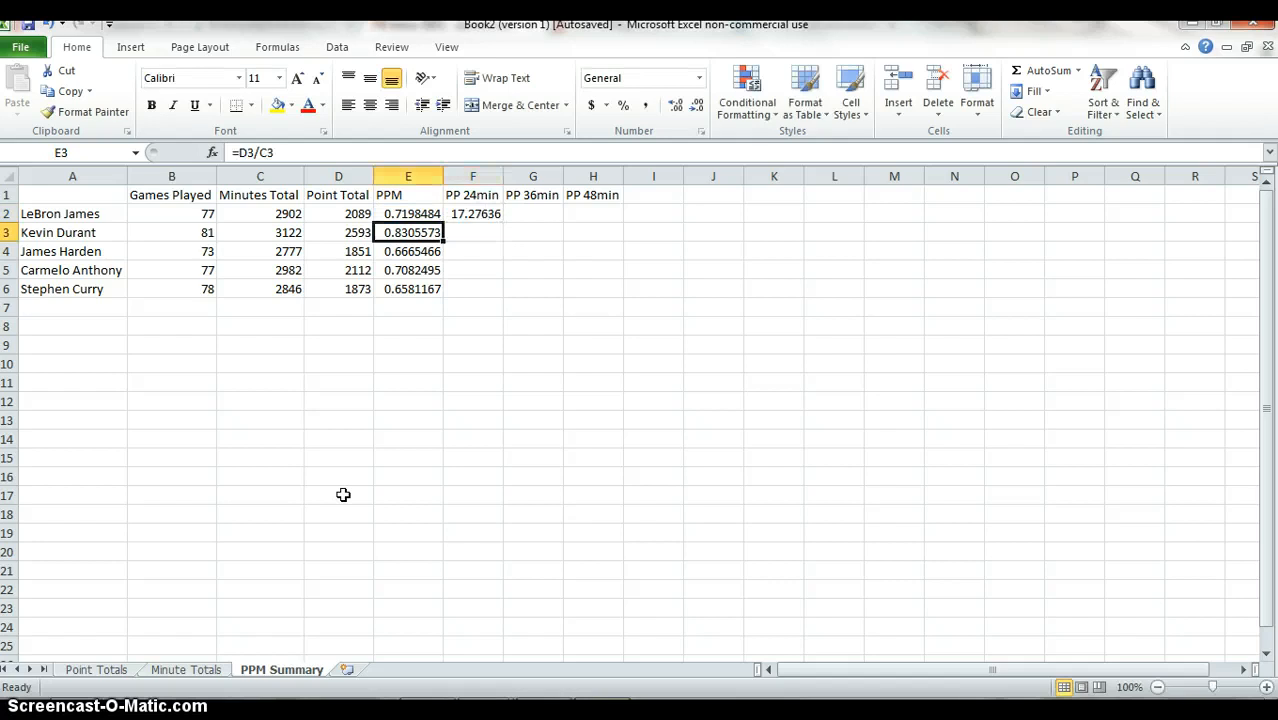
key("ctrl+Down")
key("Right")
key("ctrl+shift+Up")
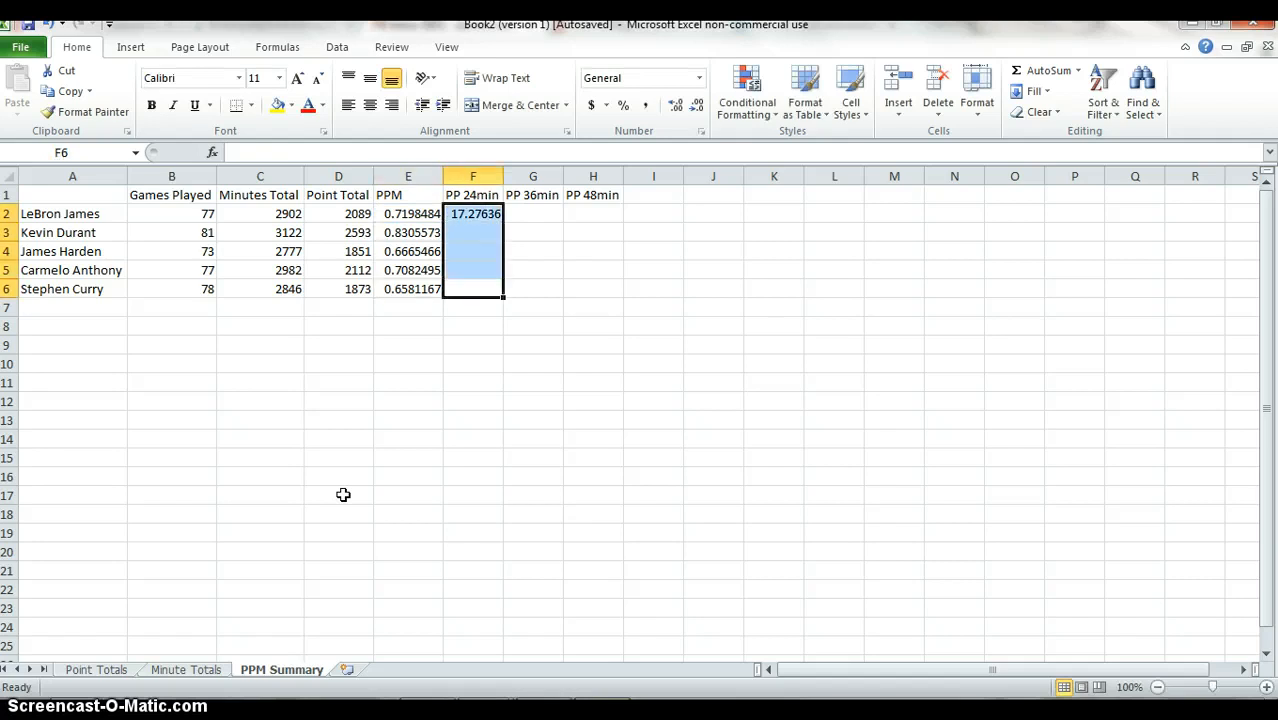
key("ctrl+d")
Enter =E2*36 in G2 to calculate the points per 36 minutes.
key("Up")
key("Up")
key("Up")
key("Up")
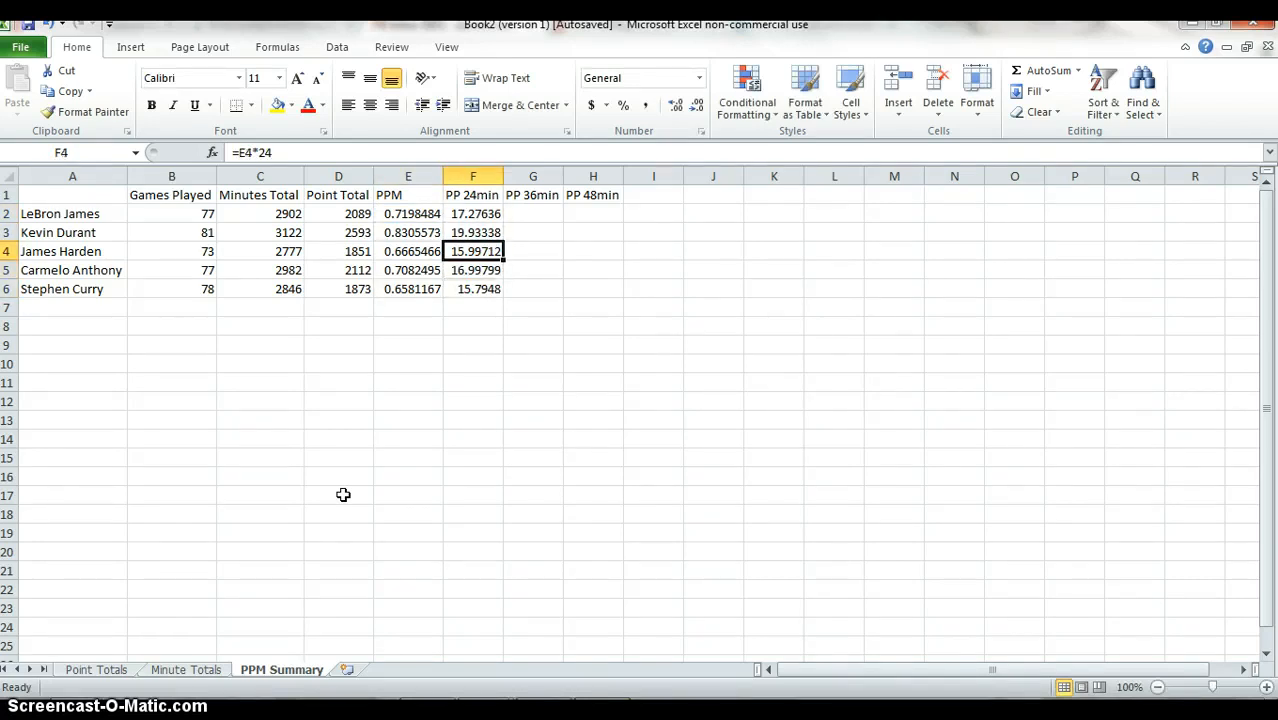
key("Right")
type("=")
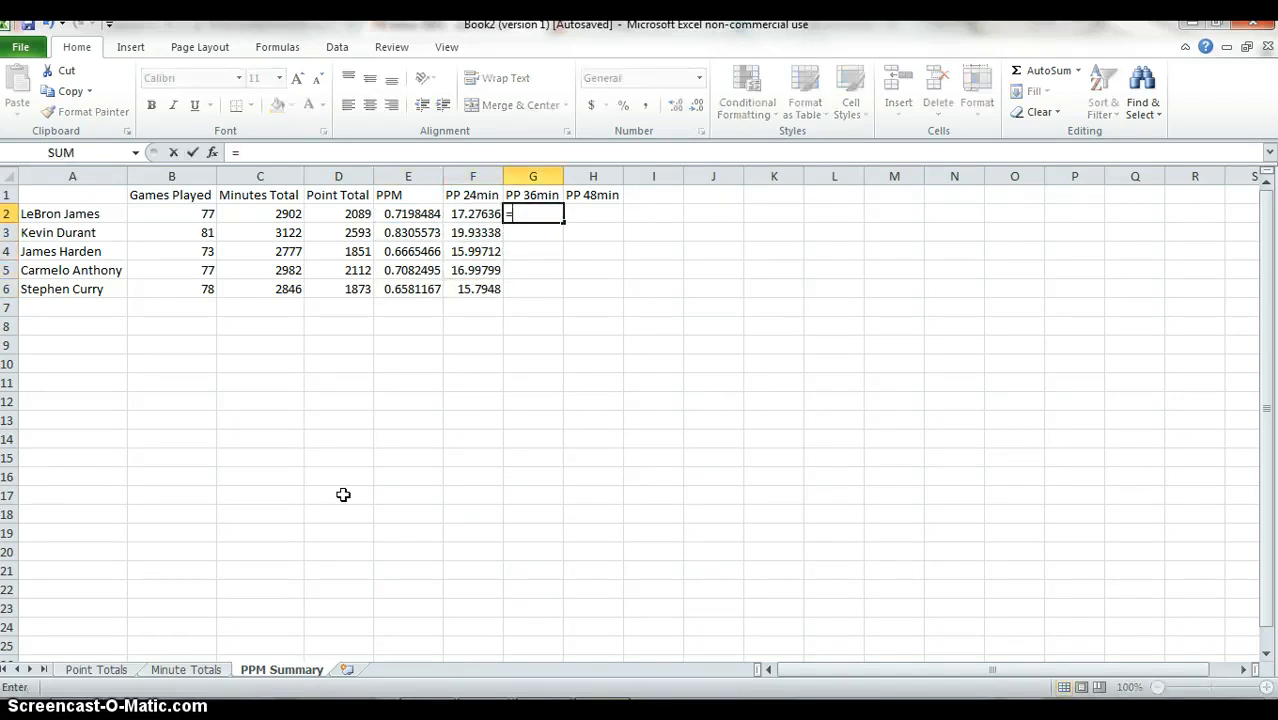
key("Left")
key("Left")
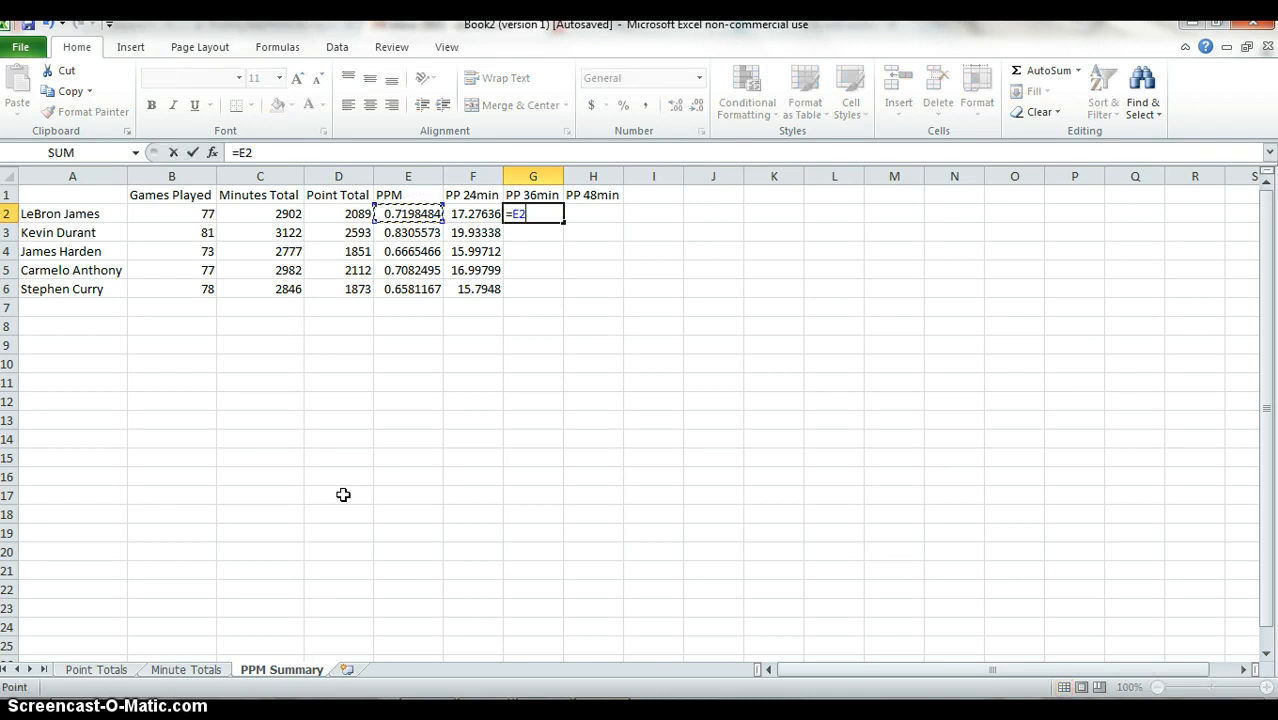
type("*36")
key("Return")
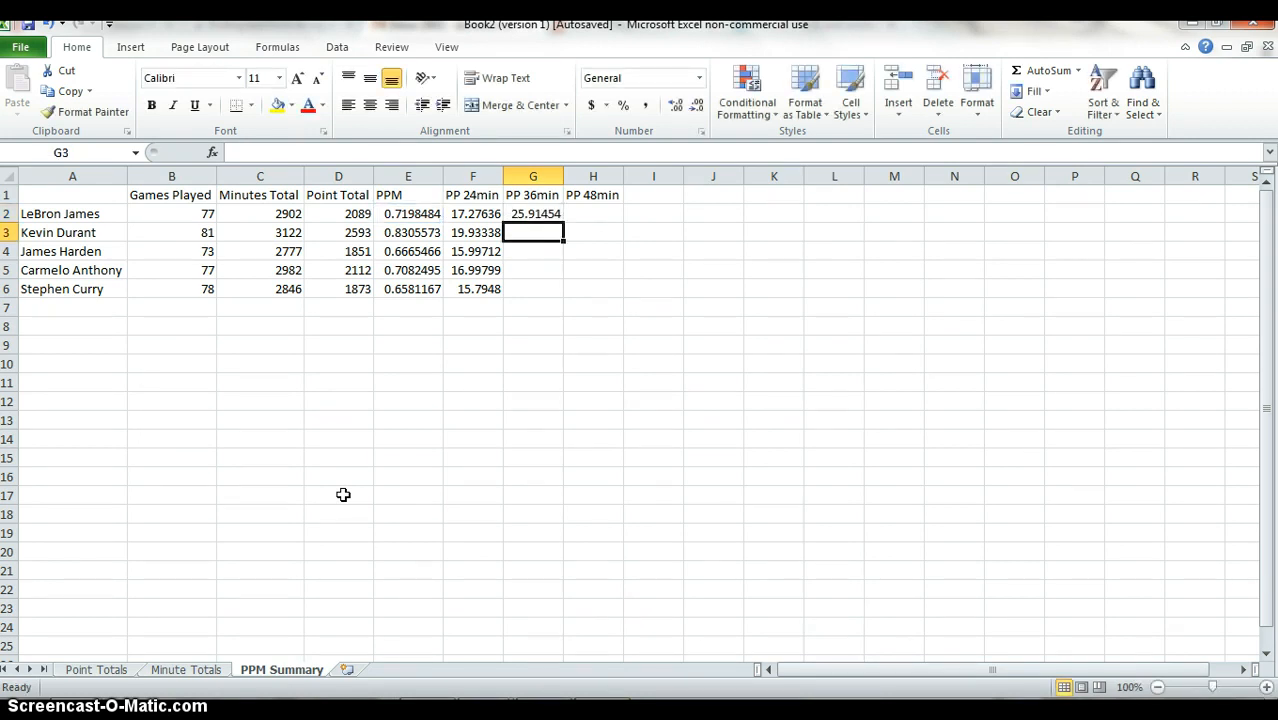
Fill the points-per-36-minutes formula from G2 down through G6.
key("ctrl+Right")
key("ctrl+Left")
key("ctrl+Left")
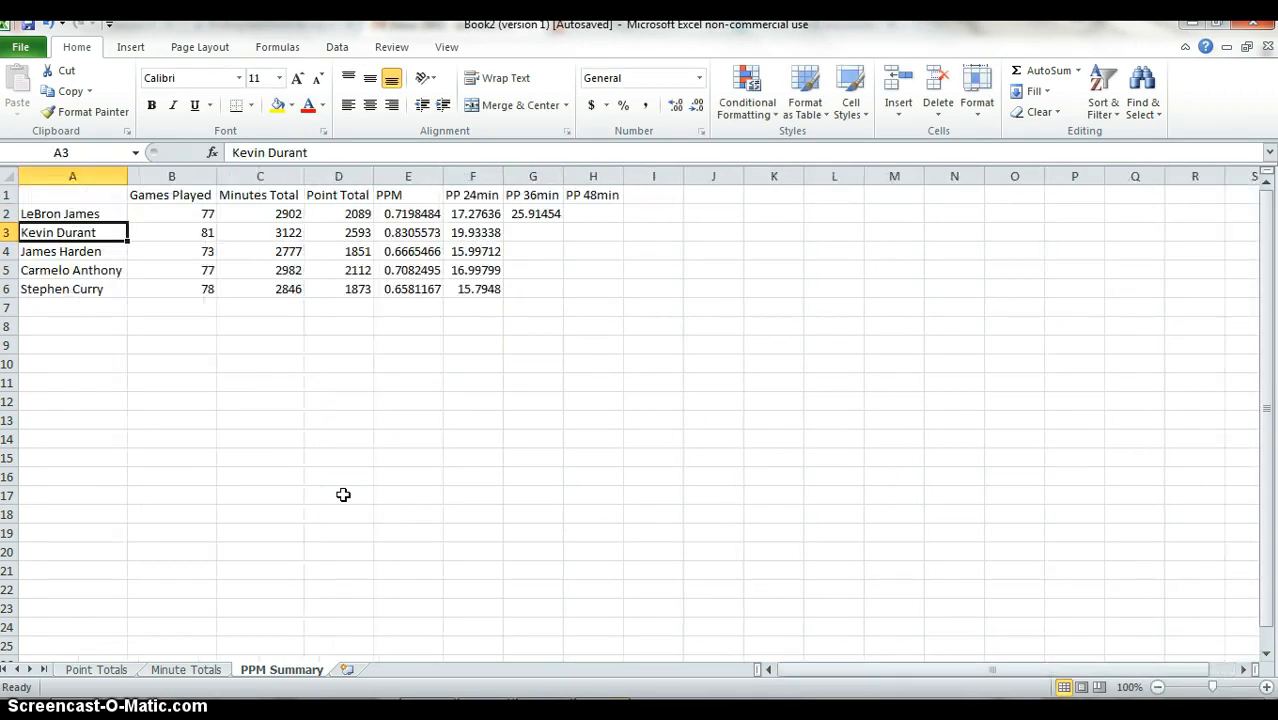
key("Right")
key("Right")
key("Right")
key("Right")
key("Right")
key("Down")
key("Down")
key("Down")
Enter =E2*48 in H2 to calculate the points per 48 minutes.
key("Right")
key("ctrl+shift+Up")
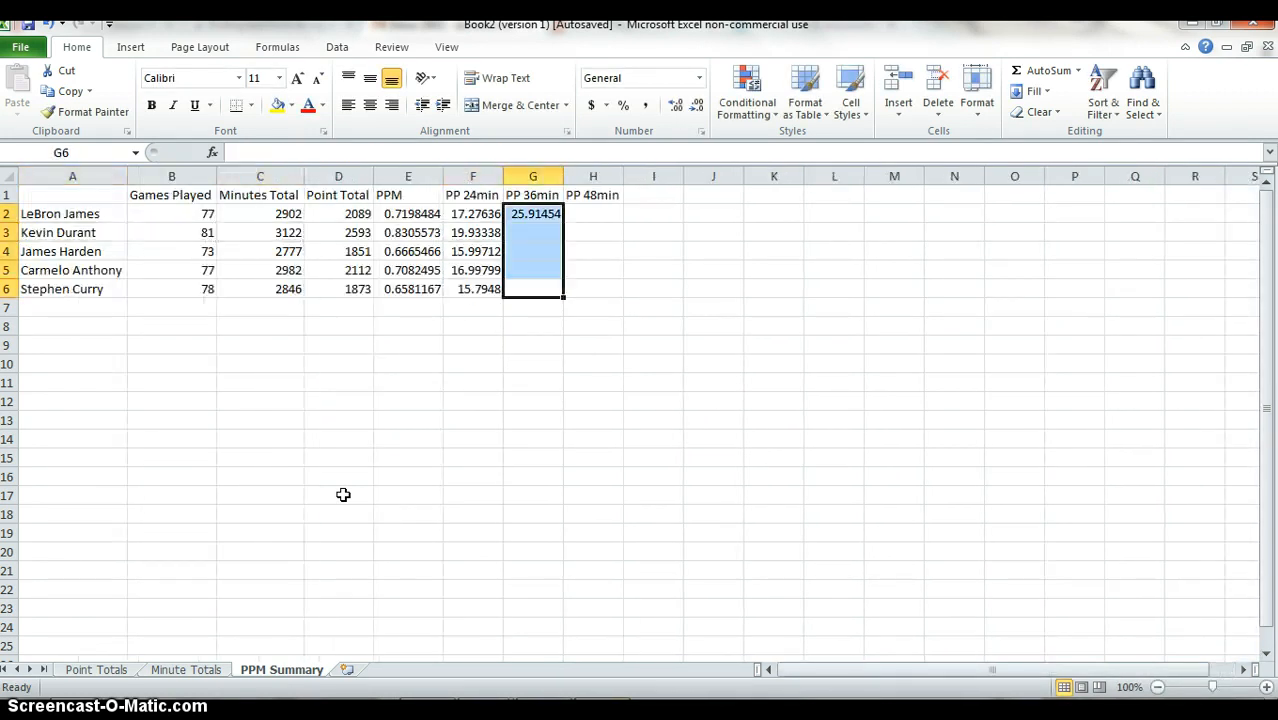
key("ctrl+d")
key("Up")
key("Right")
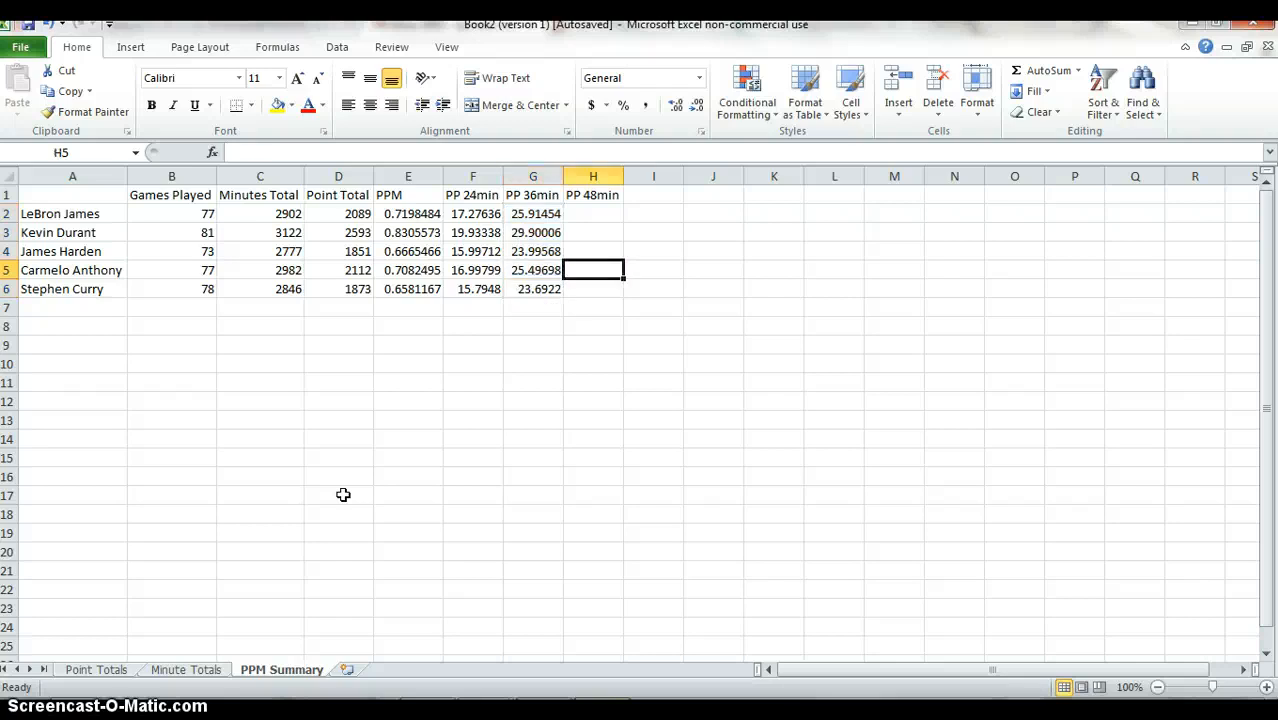
key("ctrl+Up")
key("Down")
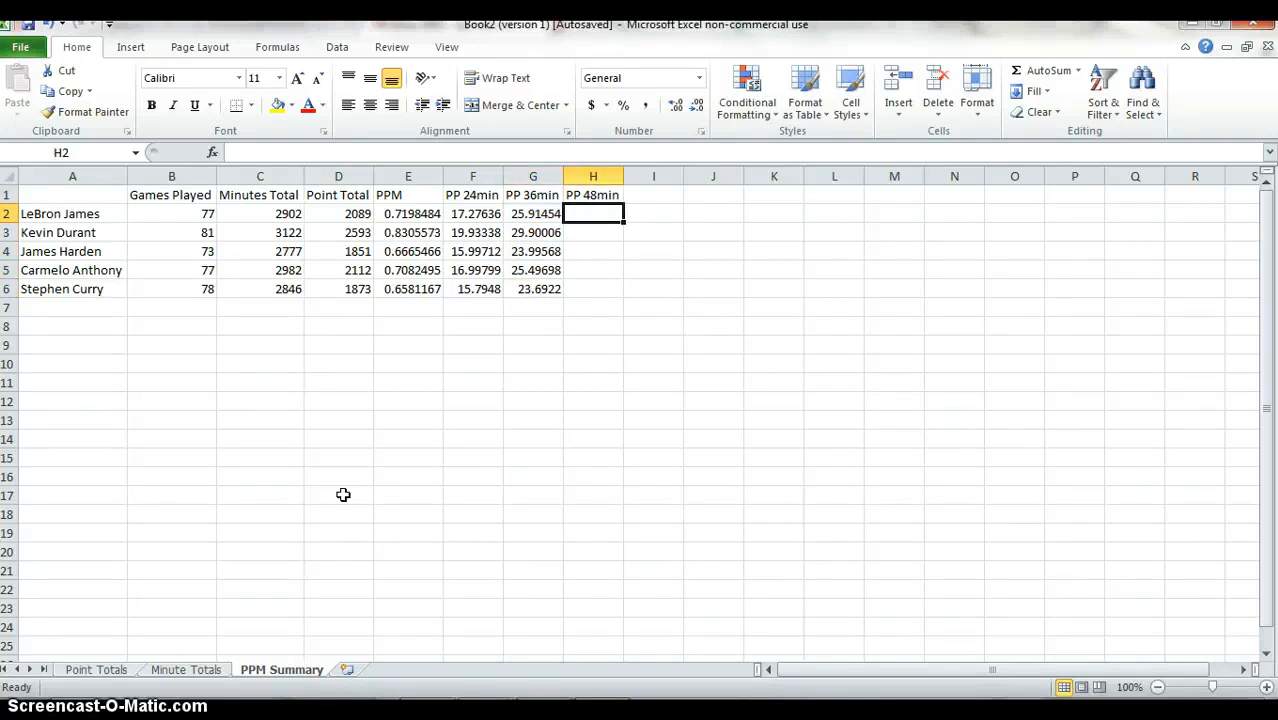
type("=")
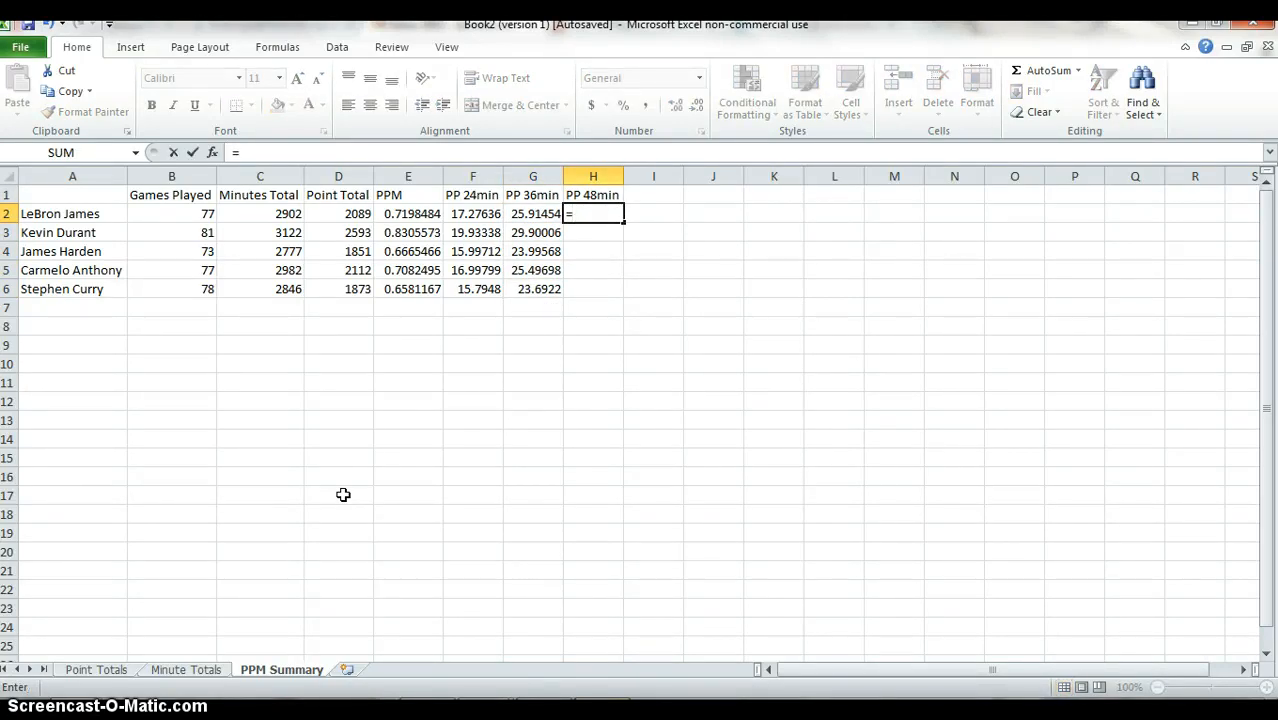
key("Left")
key("Left")
key("Left")
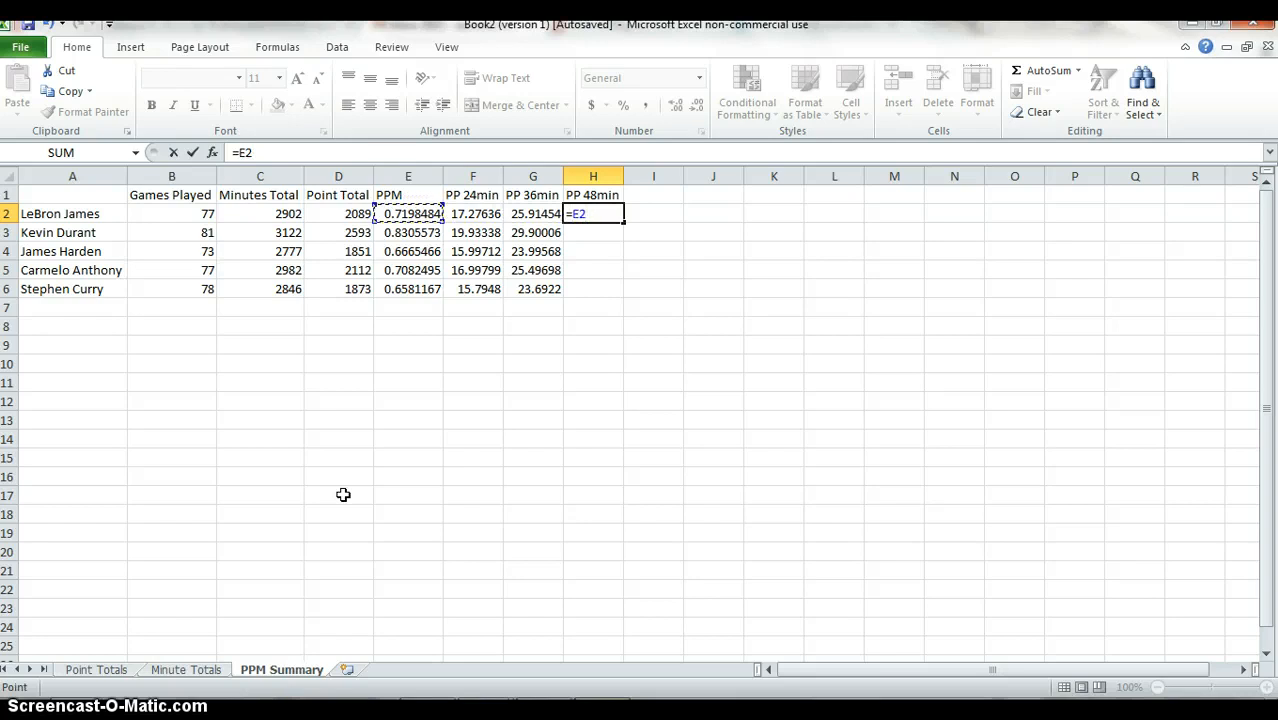
type("*48")
key("Return")
Fill the points-per-48-minutes formula from H2 down through H6.
key("Left")
key("ctrl+Right")
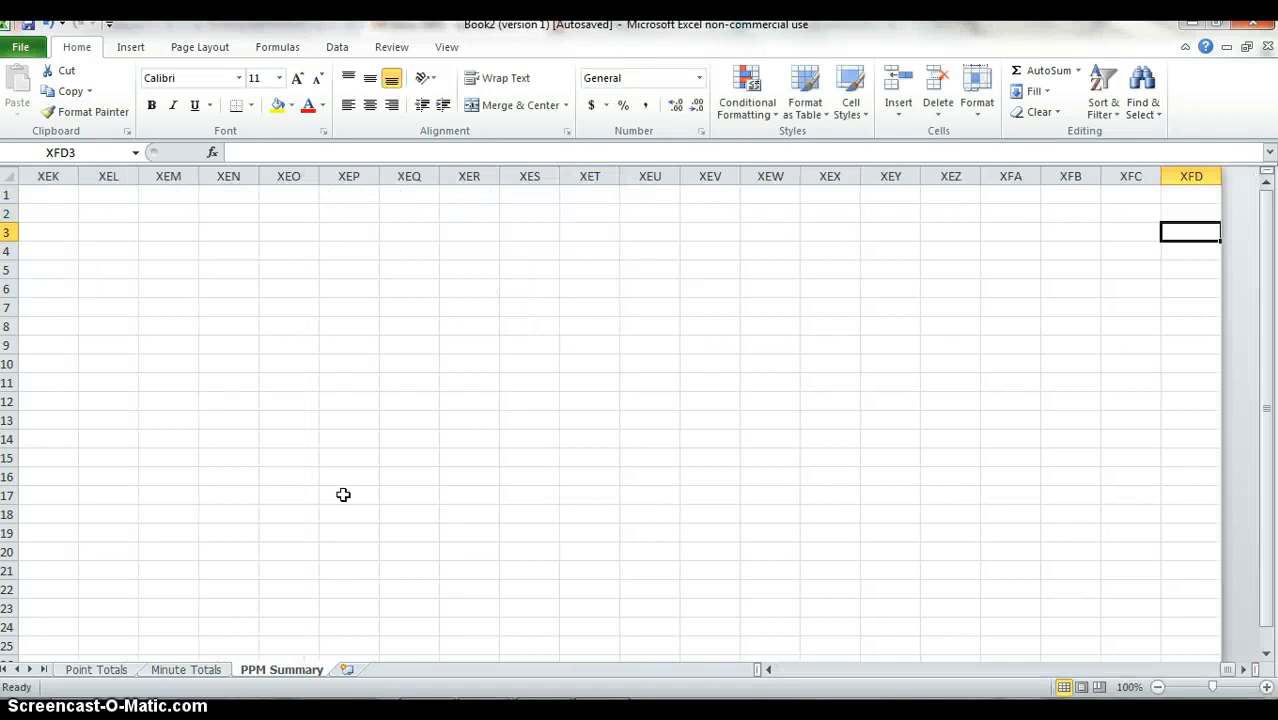
key("ctrl+Left")
key("Down")
key("Down")
key("Down")
key("Right")
key("ctrl+shift+Up")
key("ctrl+d")
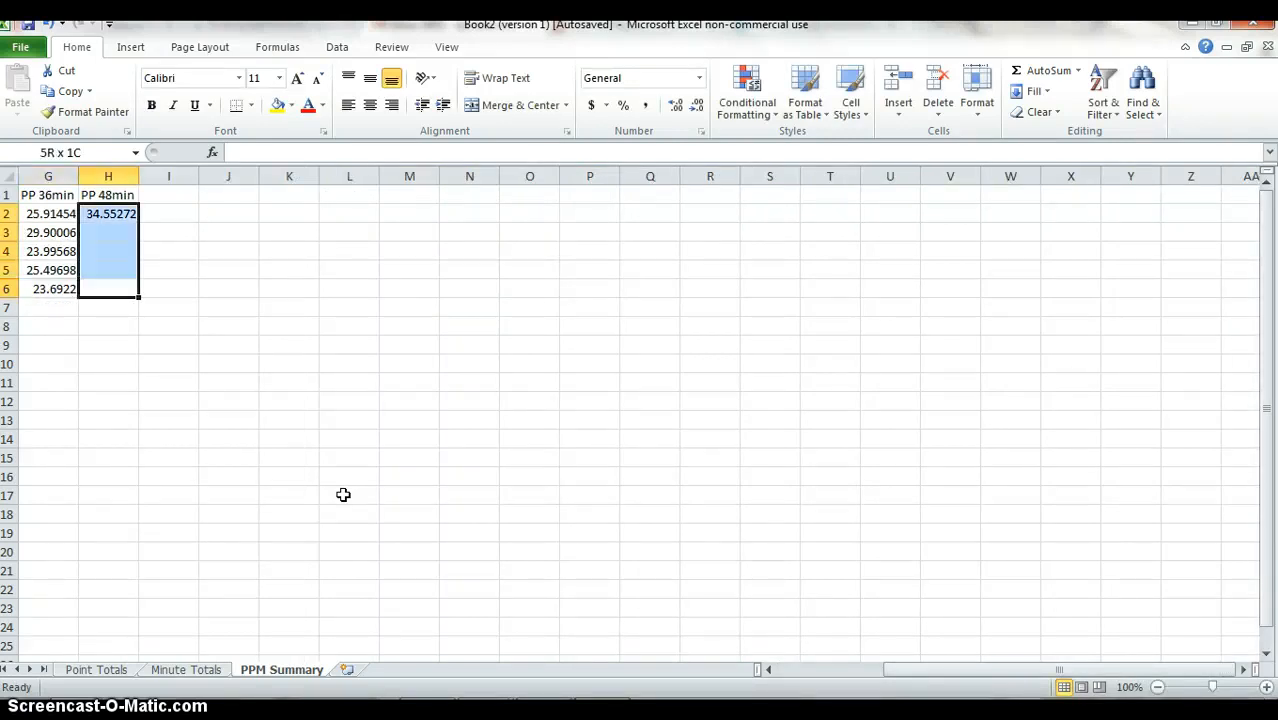
Reduce the displayed decimals of the calculated values in E2:H6 to two places.
key("Left")
key("Left")
key("Left")
key("Left")
key("Left")
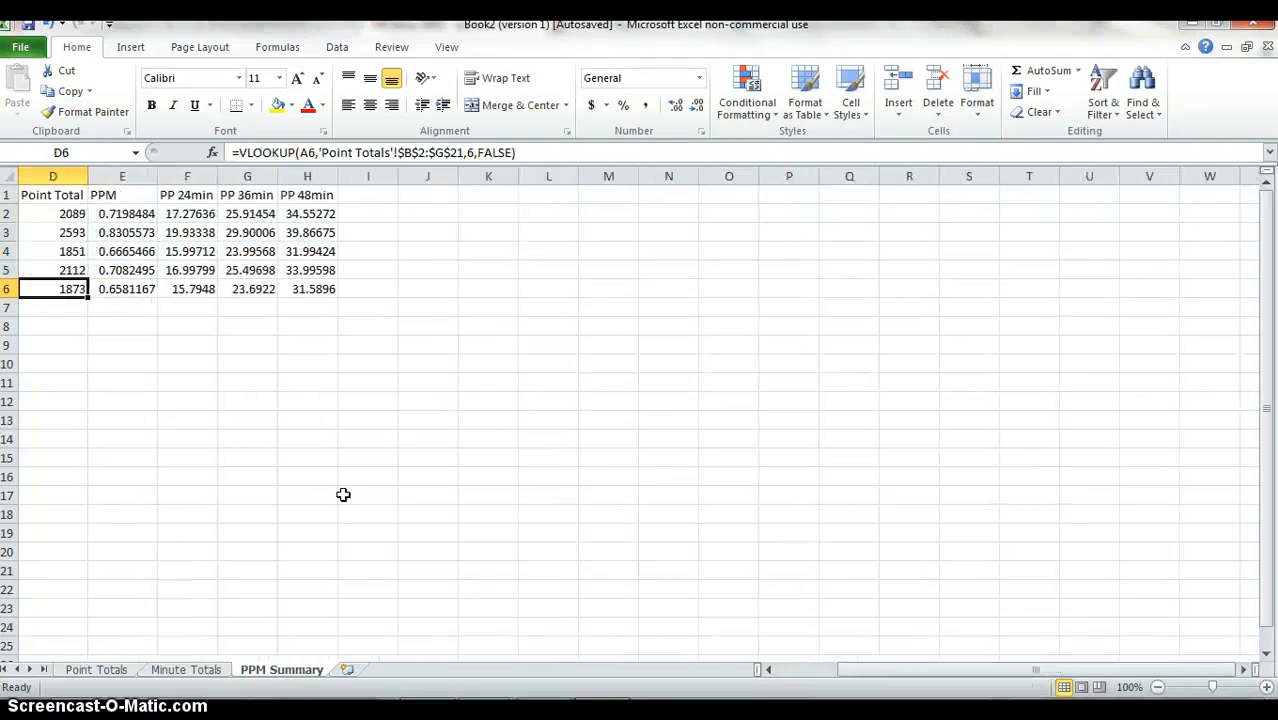
key("Right")
key("Right")
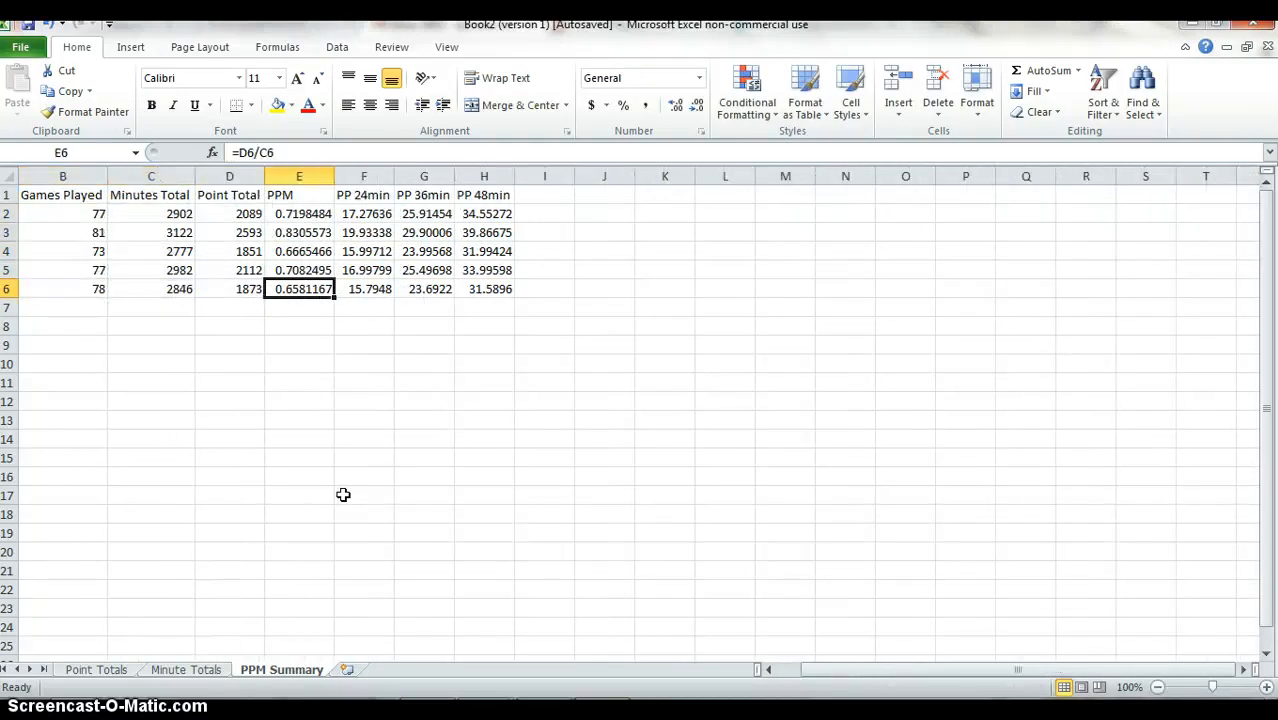
key("shift+Up")
key("shift+Up")
key("shift+Up")
key("shift+Up")
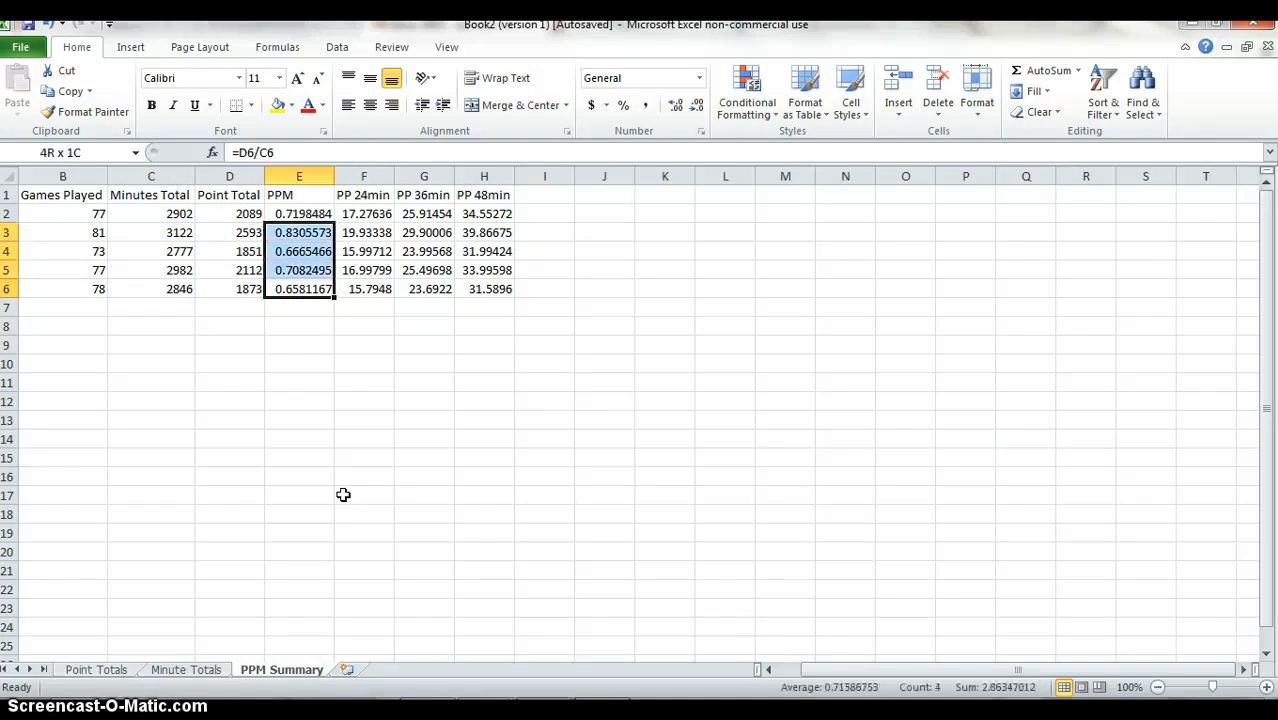
key("shift+Right")
key("shift+Right")
key("shift+Right")
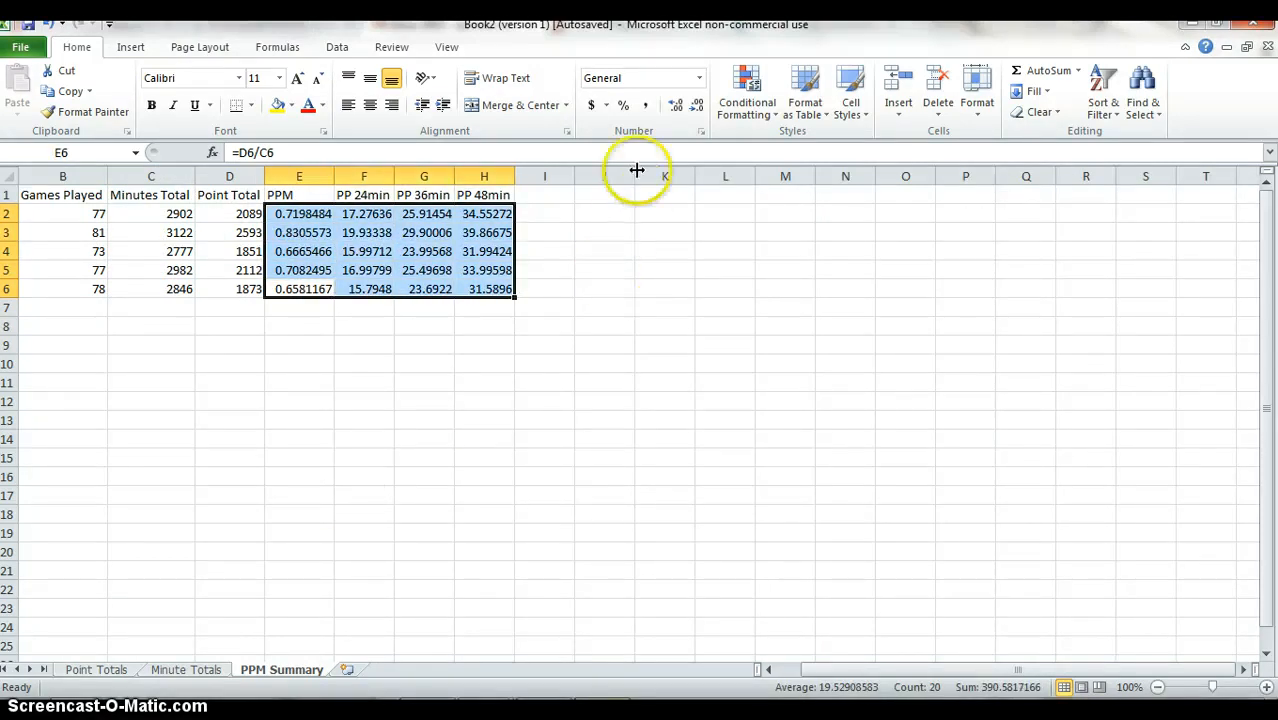
left_click(695, 106)
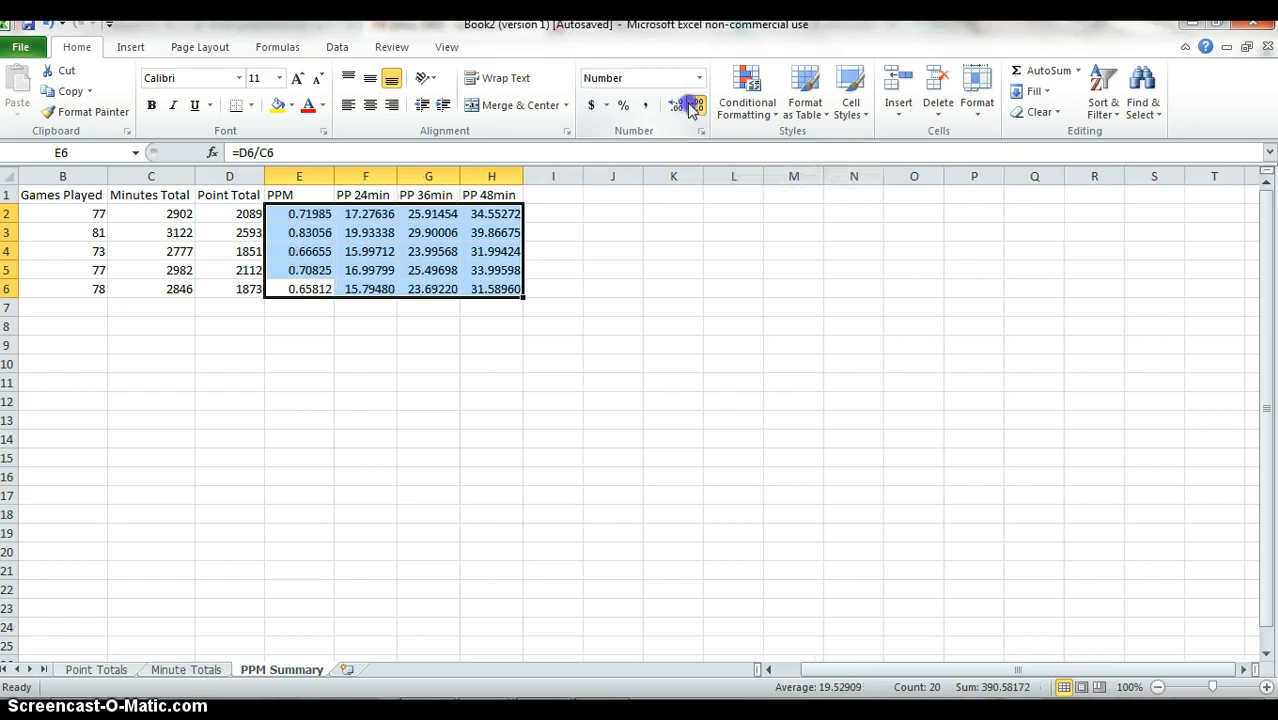
left_click(695, 106)
left_click(690, 105)
left_click(690, 105)
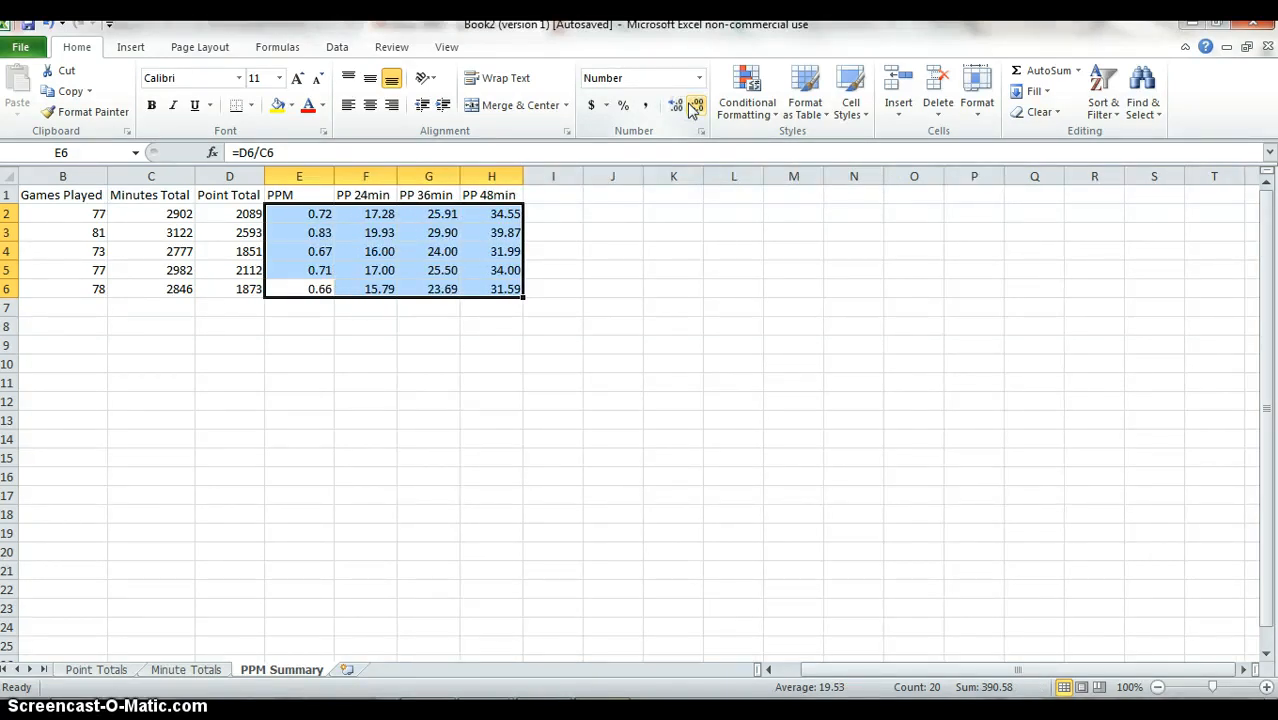
Insert a blank column between the PP 24min and PP 36min columns.
key("Right")
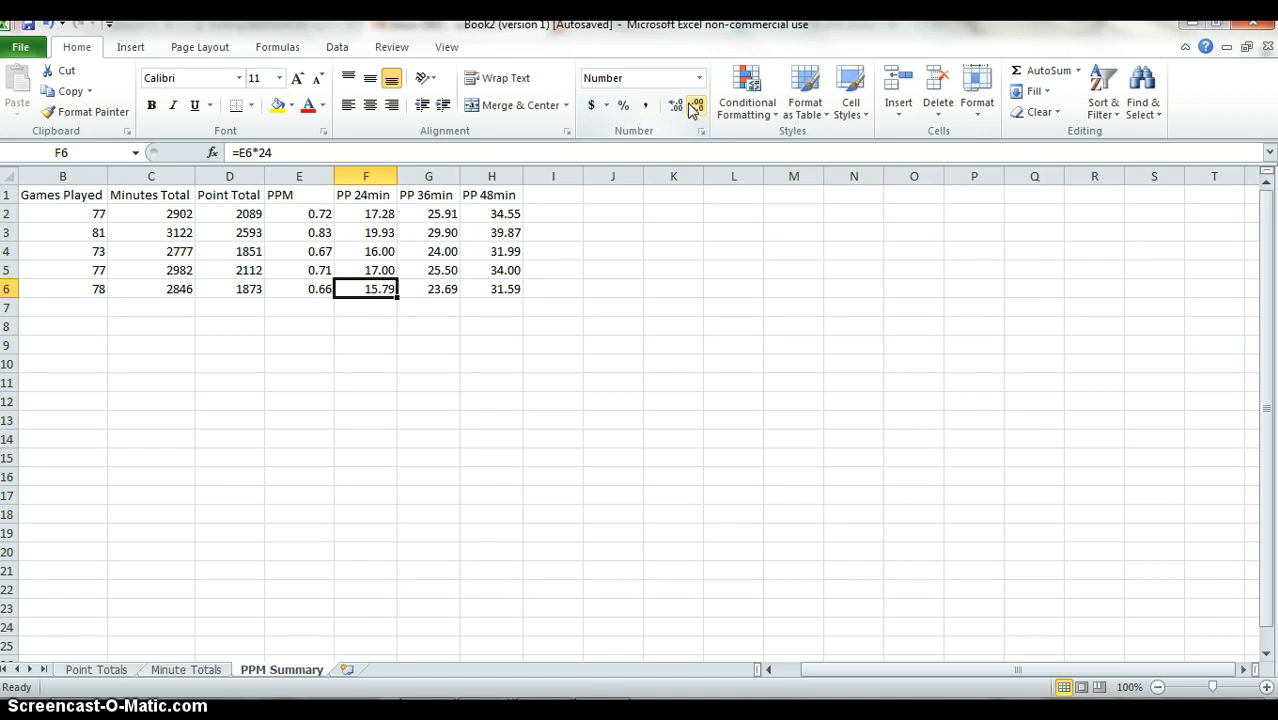
key("Right")
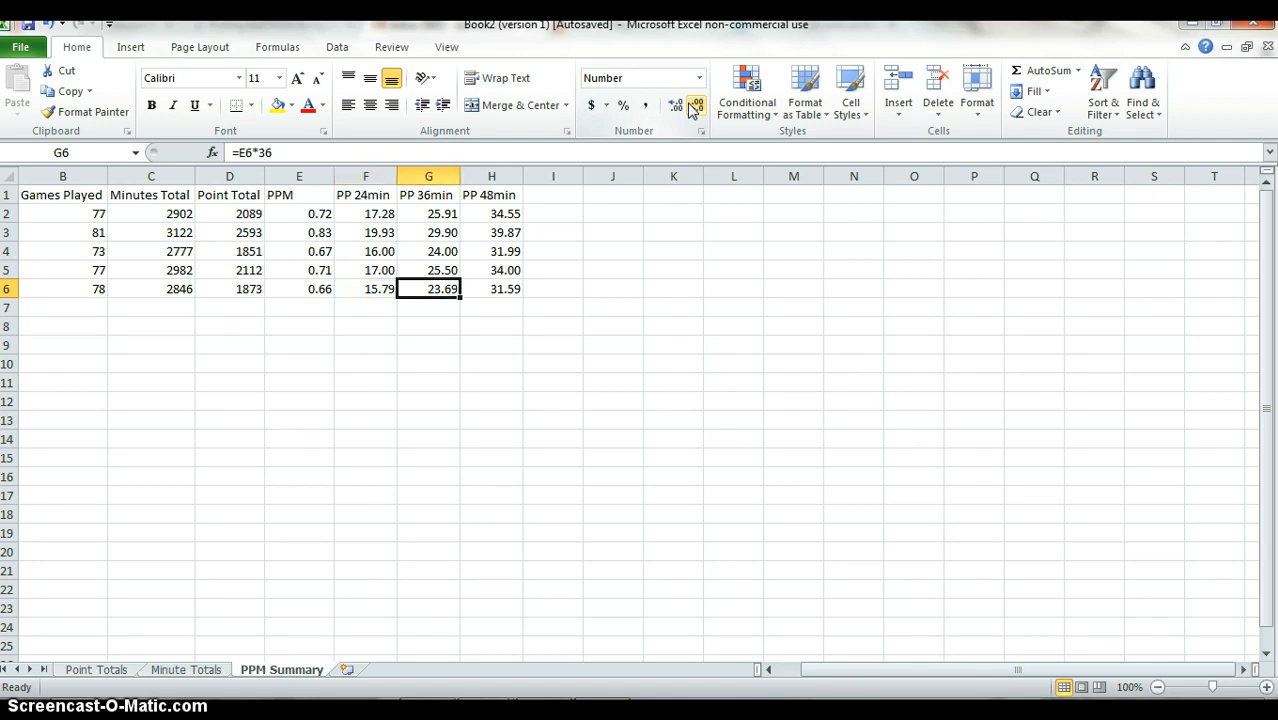
key("ctrl+space")
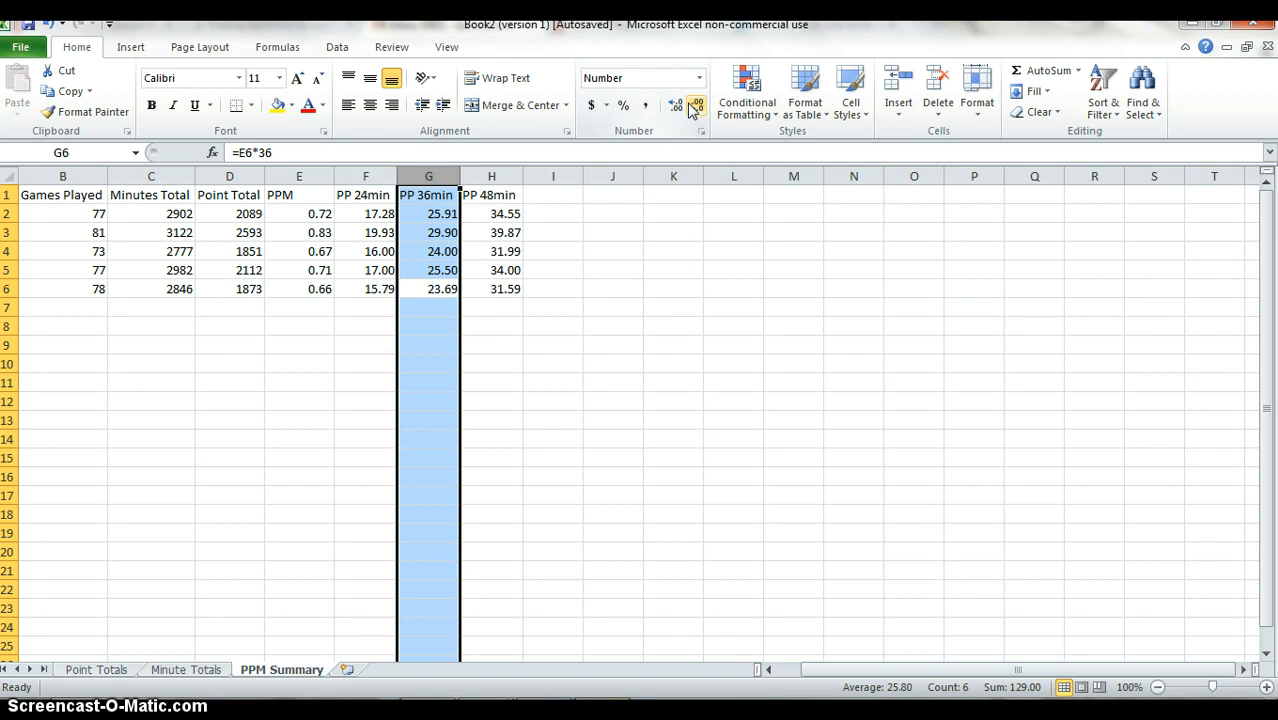
key("shift+F10")
key("i")
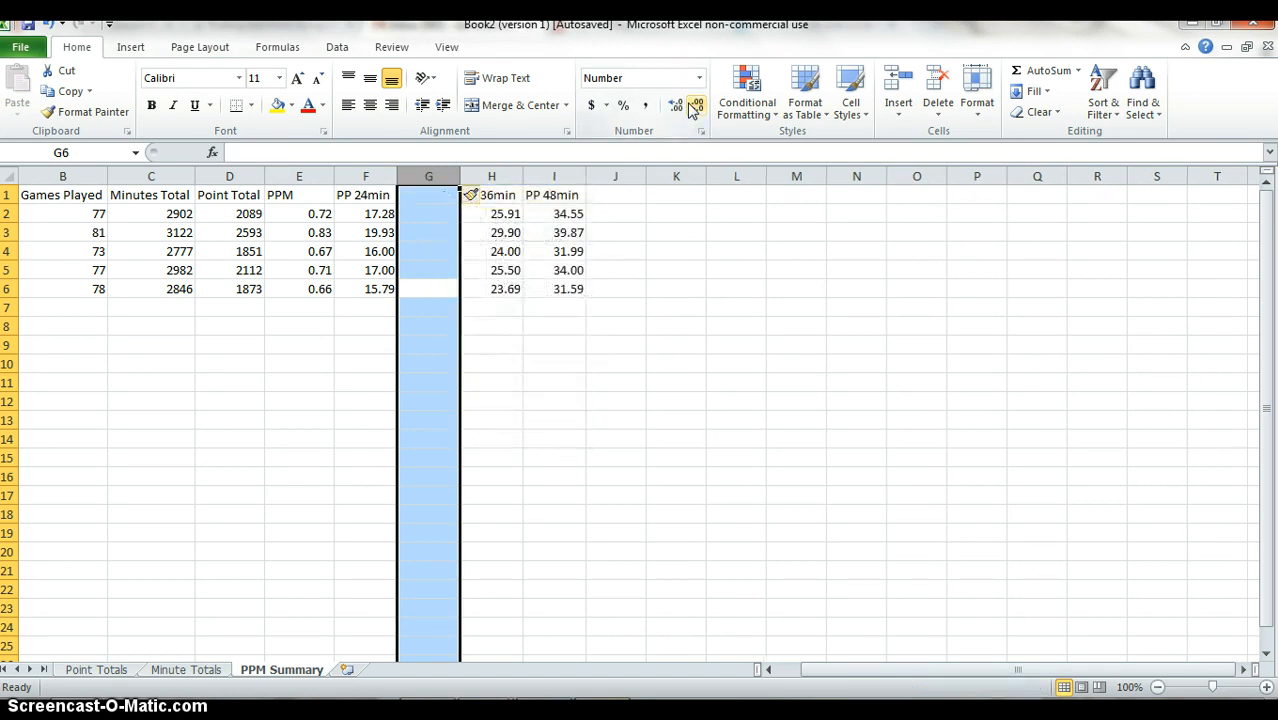
Insert a blank column between the PP 36min and PP 48min columns.
key("Right")
key("Right")
key("ctrl+space")
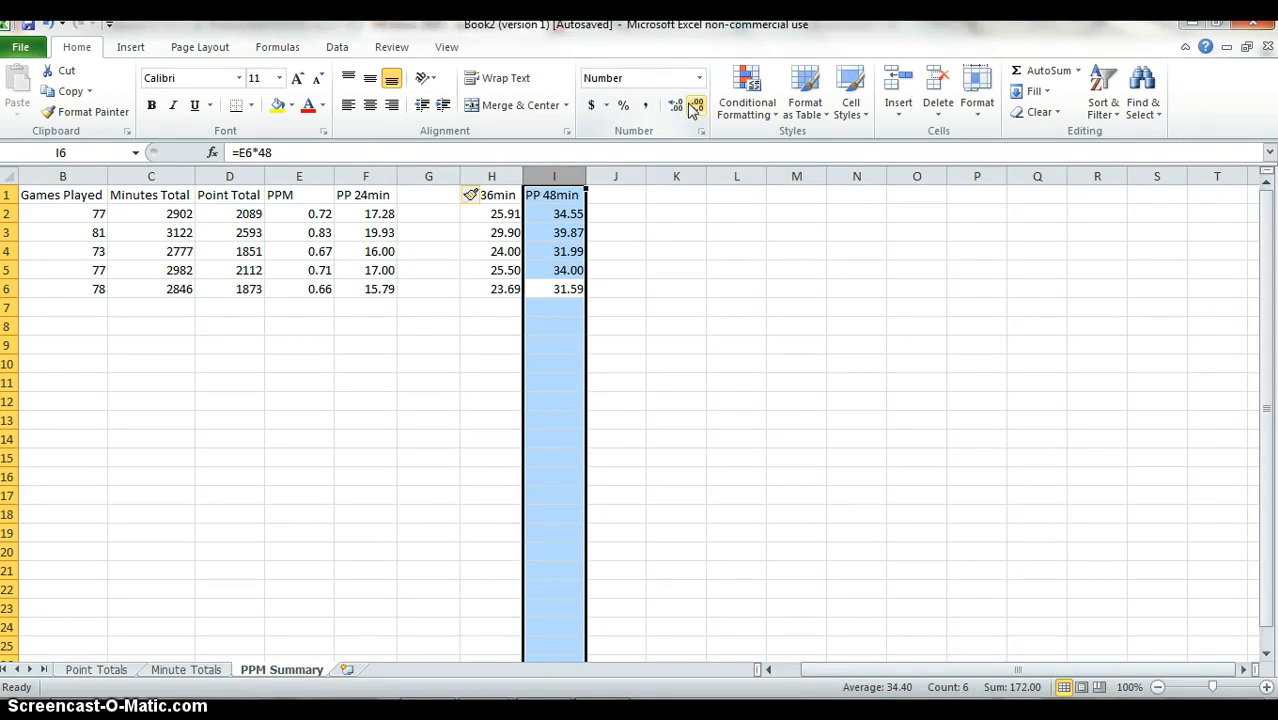
key("shift+F10")
key("i")
Enter the header 24 min Rank in G1 for the blank column after PP 24min.
key("Left")
key("Left")
key("Left")
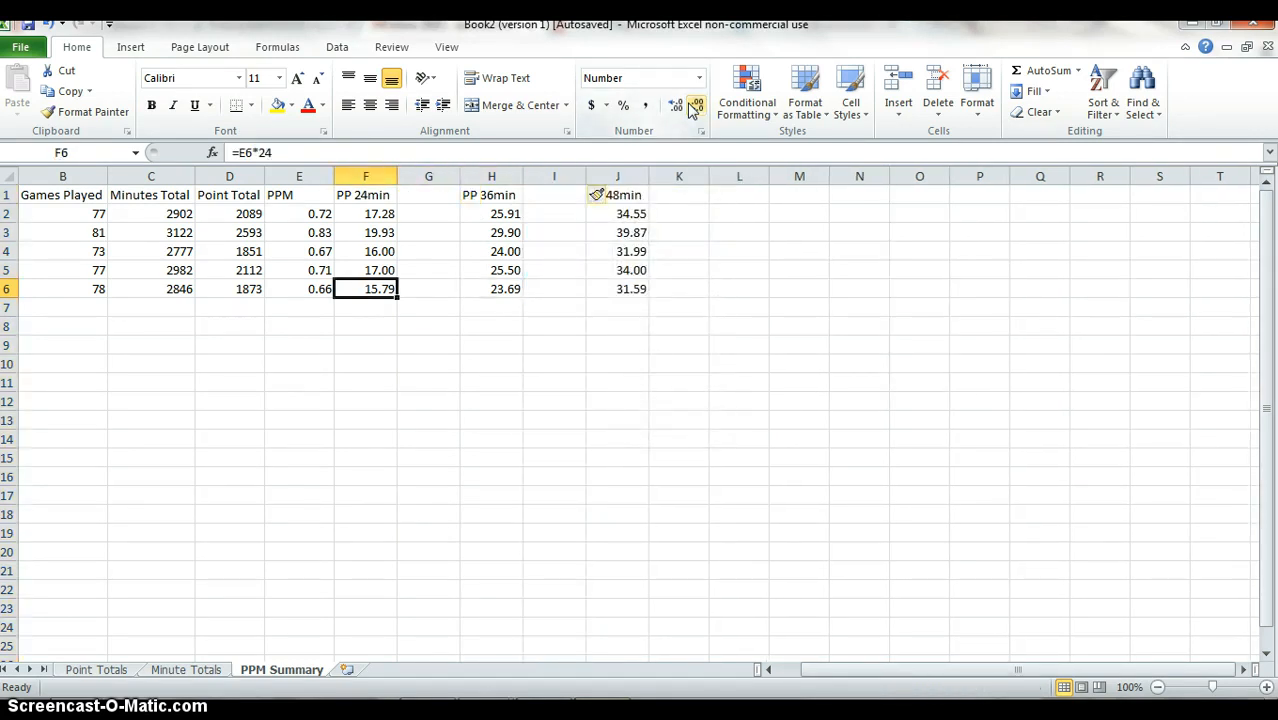
key("Right")
key("Up")
key("Up")
key("Up")
key("Up")
key("Up")
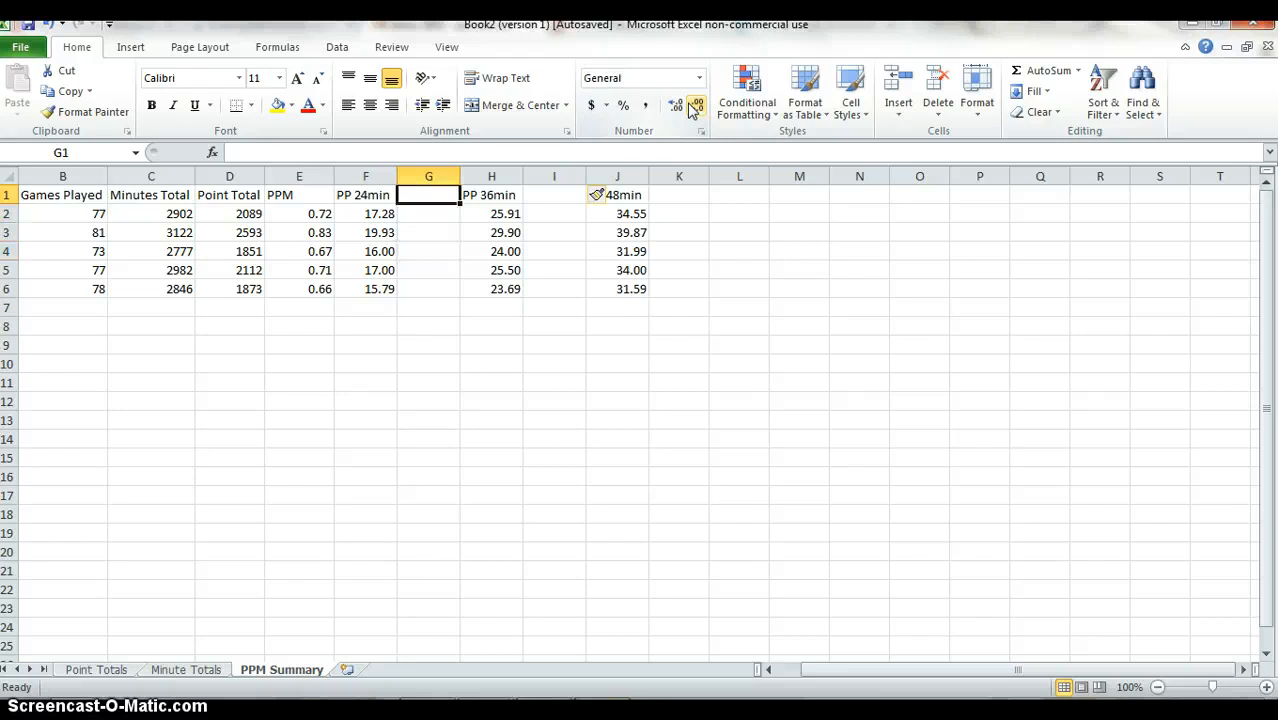
type("24 mi")
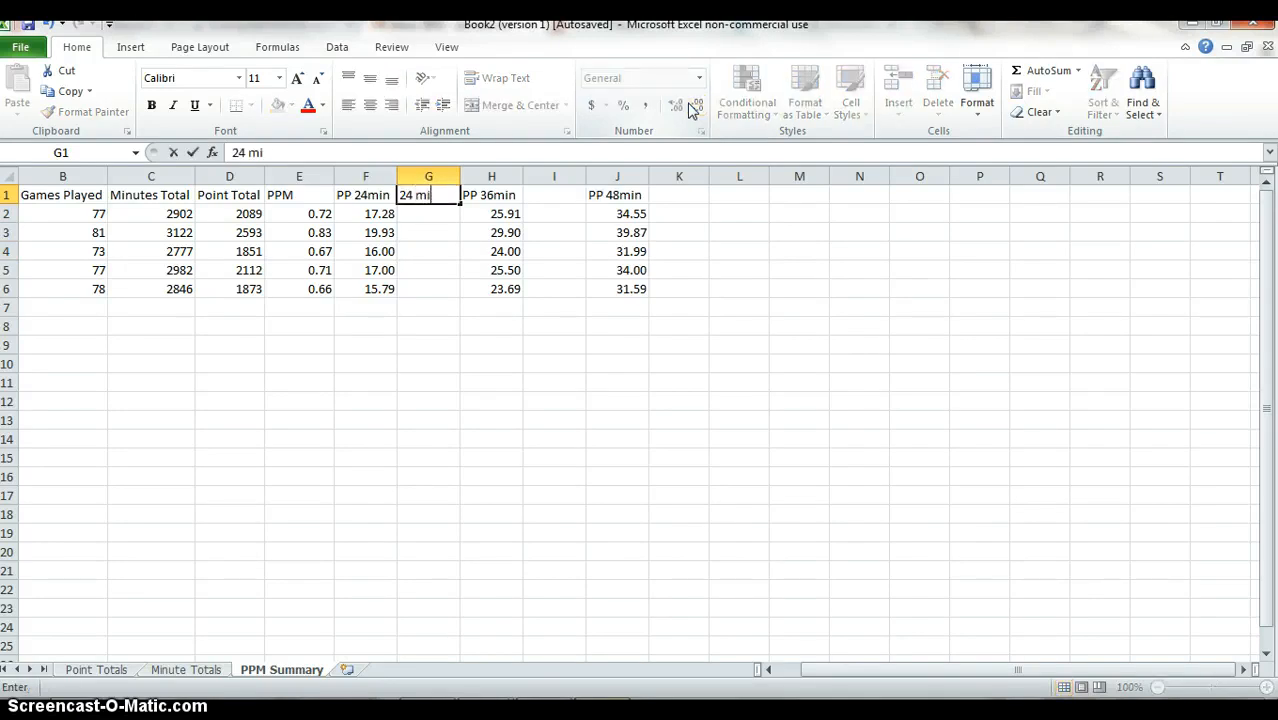
type("n Rank")
key("Return")
AutoFit the width of column G to its 24 min Rank header.
key("Up")
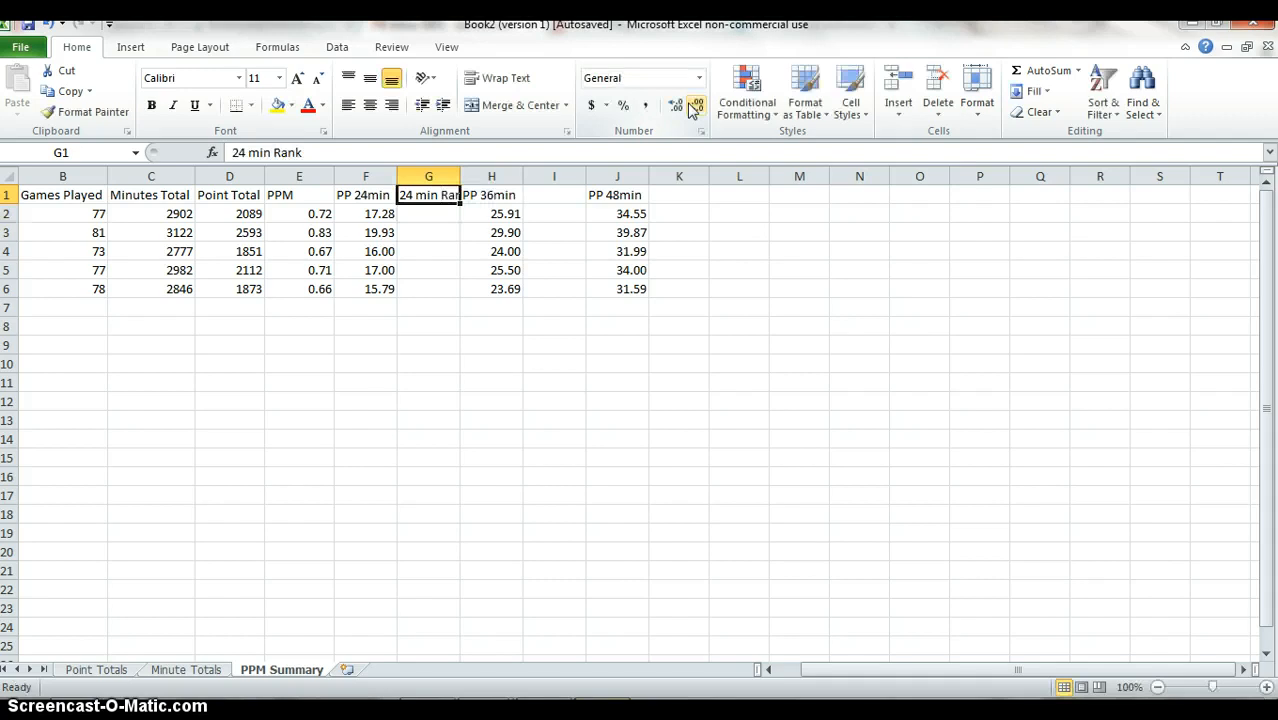
key("alt")
key("h")
key("o")
key("i")
Enter the header 36 min Rank in I1 for the blank column after PP 36min.
key("Right")
key("Right")
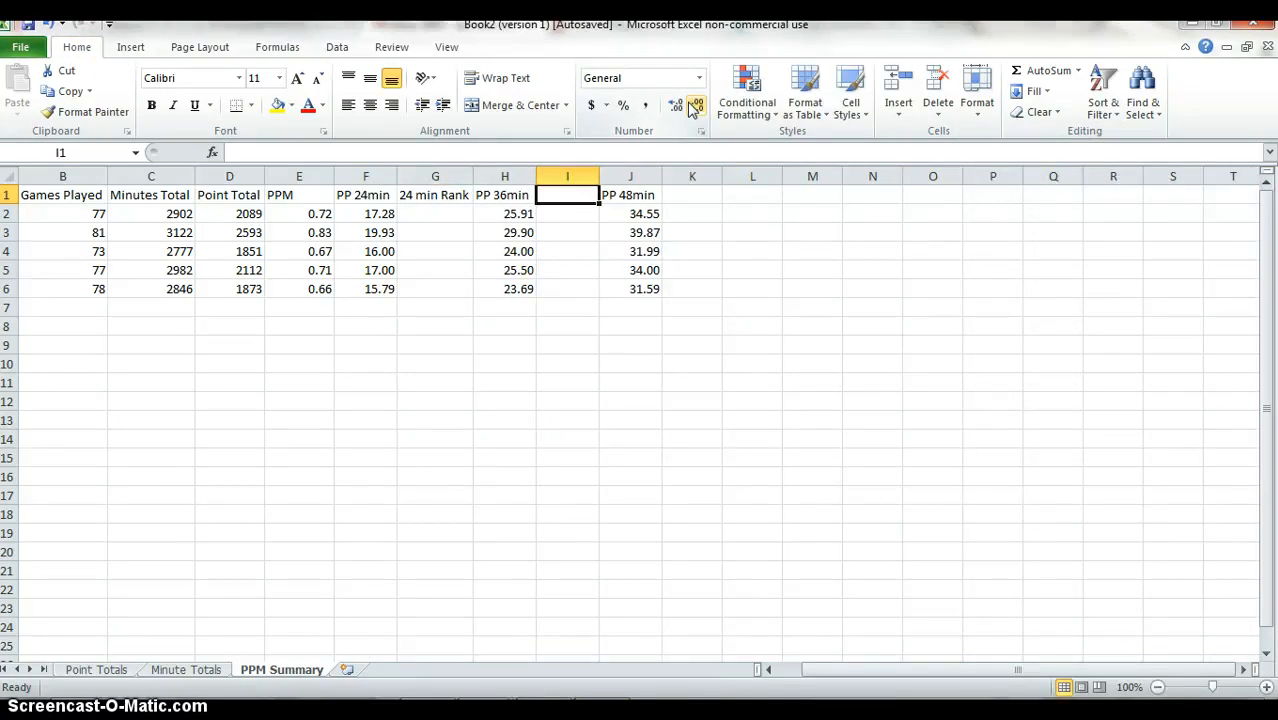
type("36 min rank")
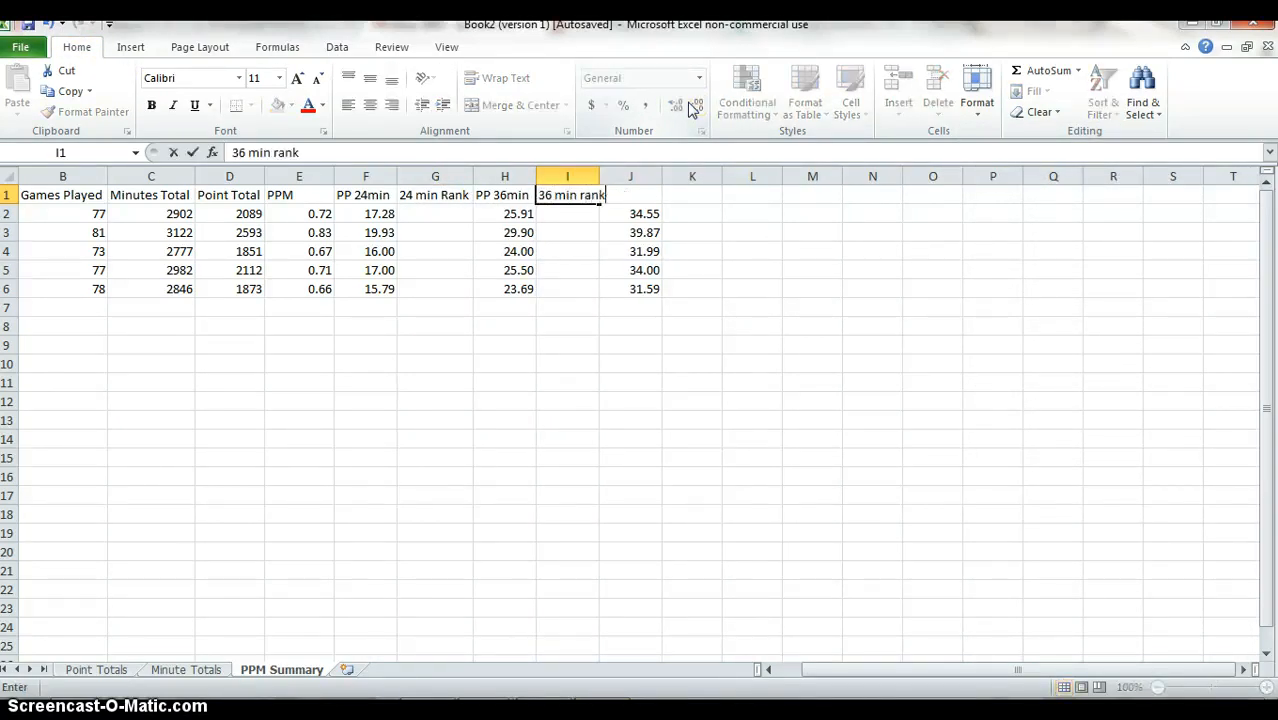
key("BackSpace")
key("BackSpace")
key("BackSpace")
key("BackSpace")
type("Rank")
key("Return")
Enter the header 48 Min Rank in K1, beside the PP 48min column.
key("Down")
key("Right")
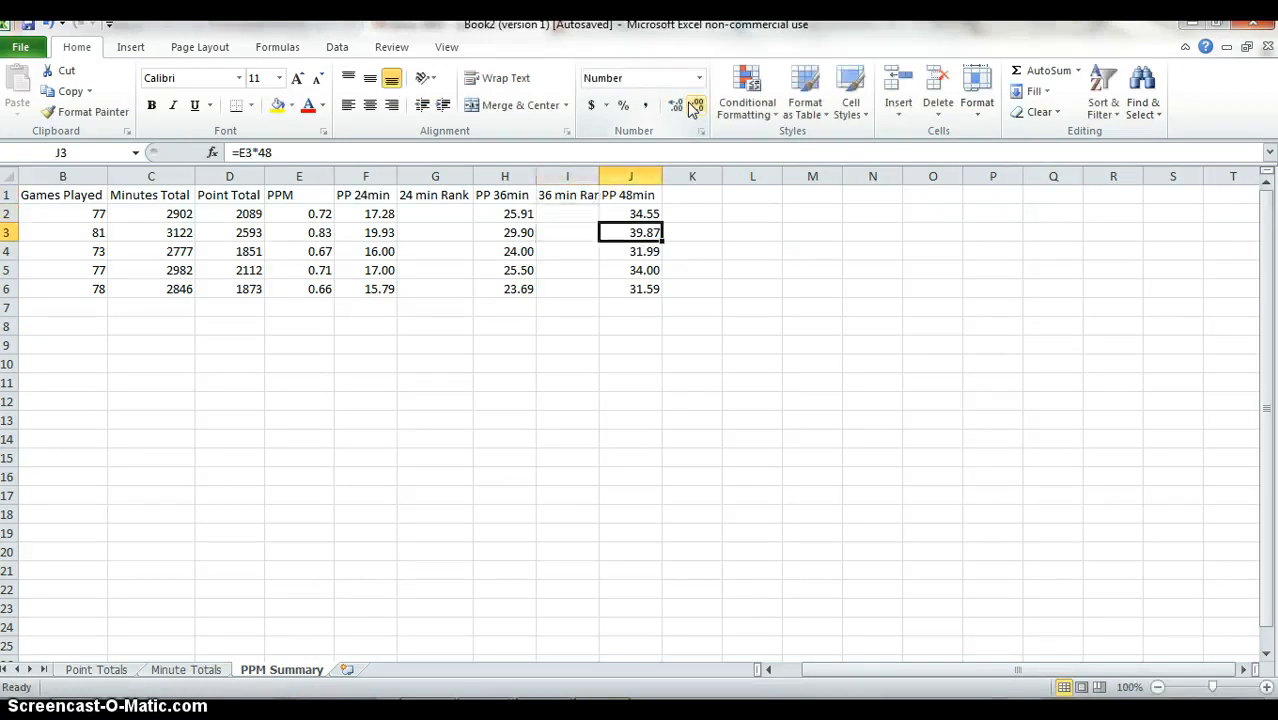
key("Right")
key("Up")
key("Up")
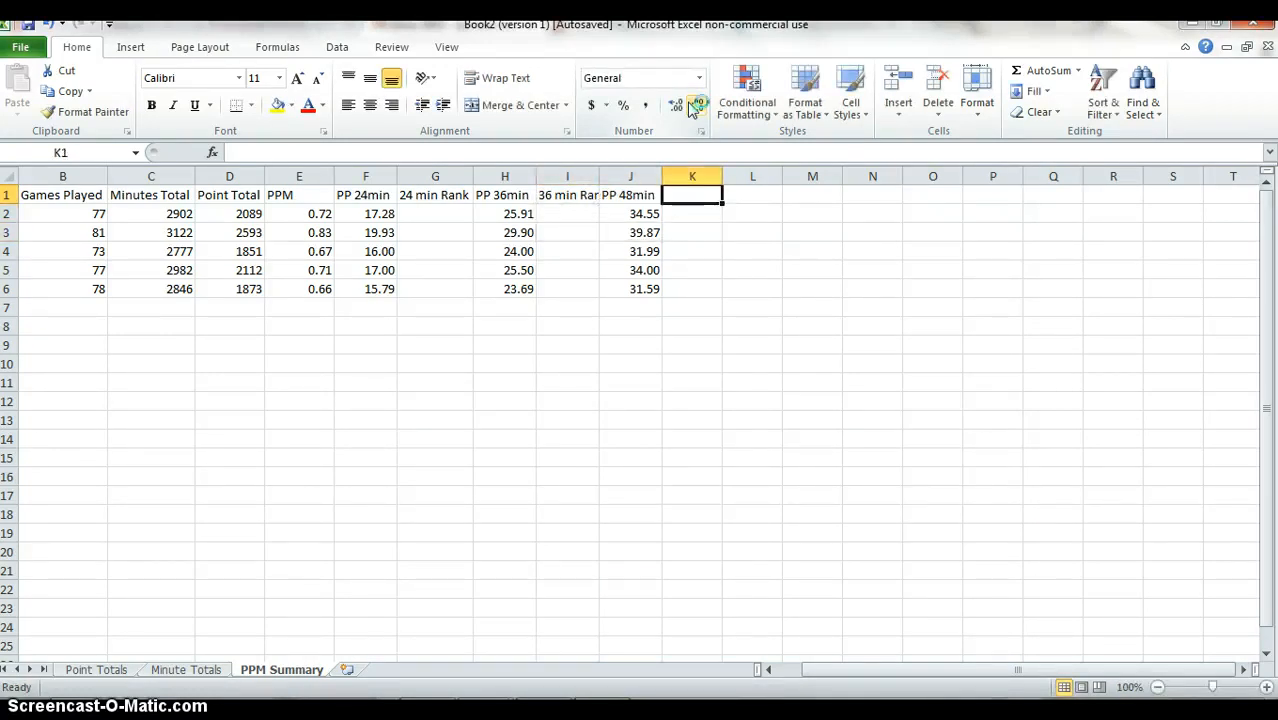
type("Rank Pe")
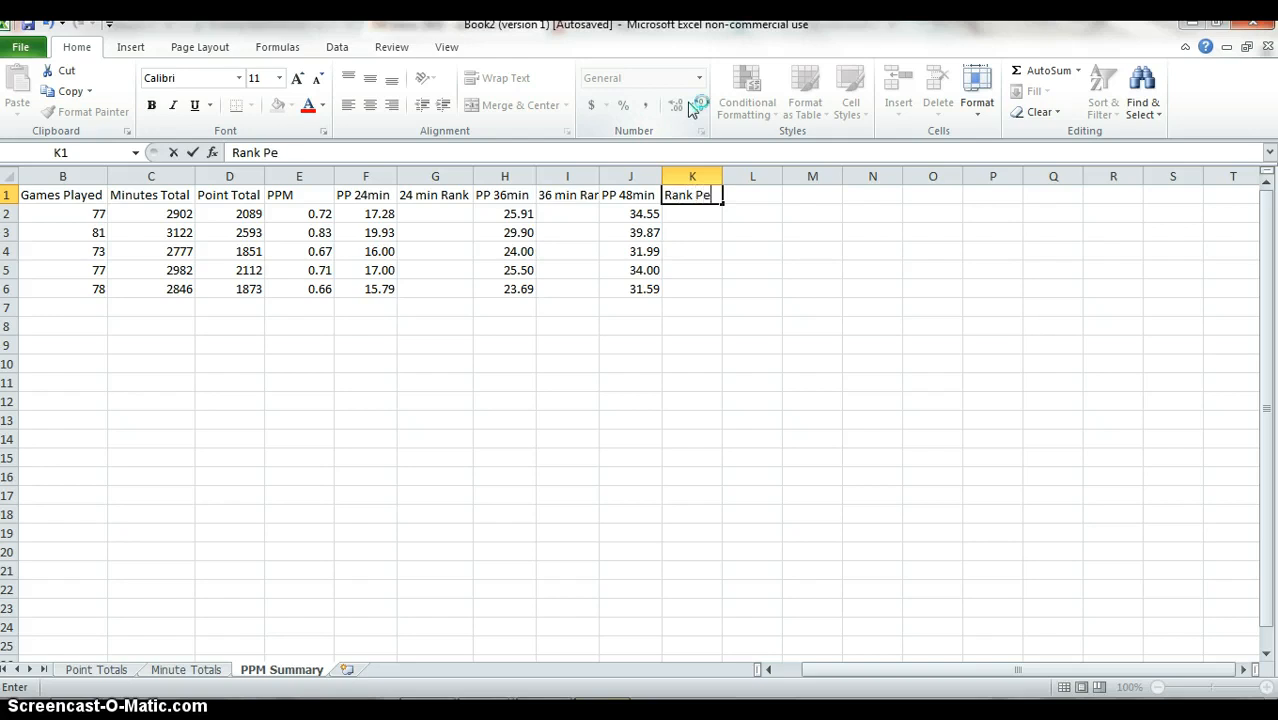
key("BackSpace")
key("BackSpace")
key("BackSpace")
key("BackSpace")
key("BackSpace")
key("BackSpace")
key("BackSpace")
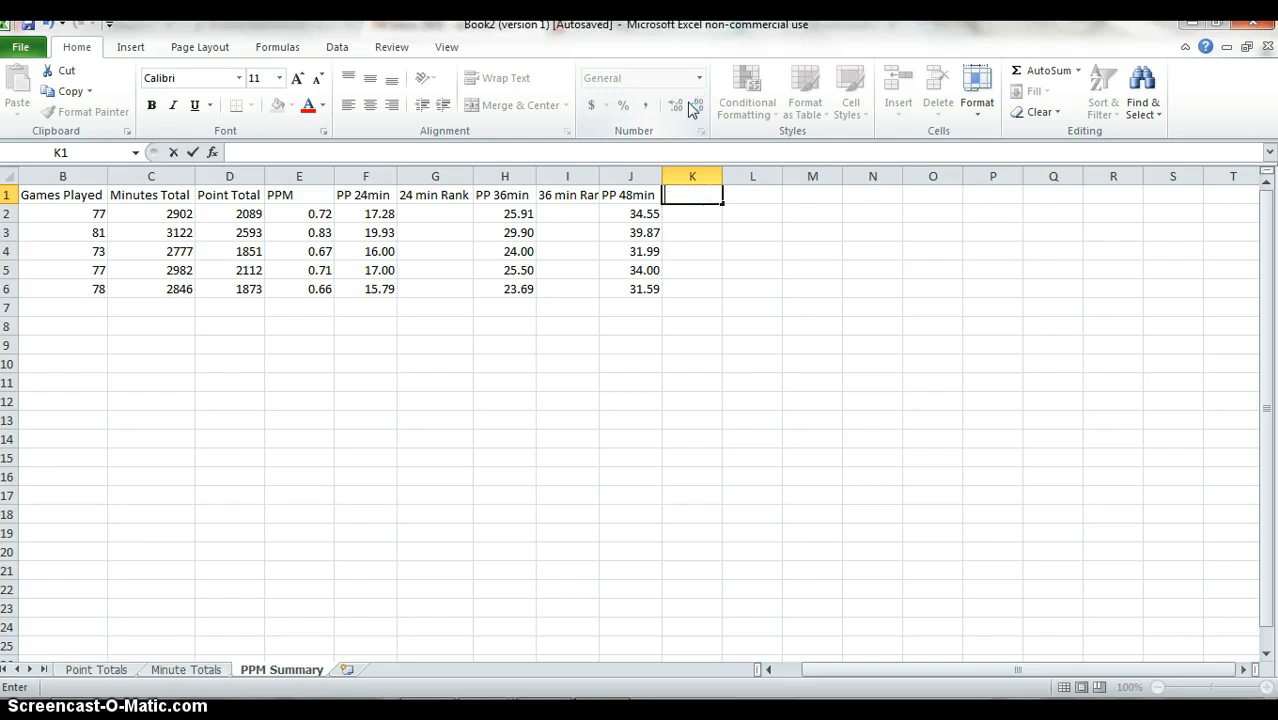
type("48 Min Rank")
key("Return")
Try to change the capital M to a lowercase m in the 48 Min Rank header in K1.
key("Up")
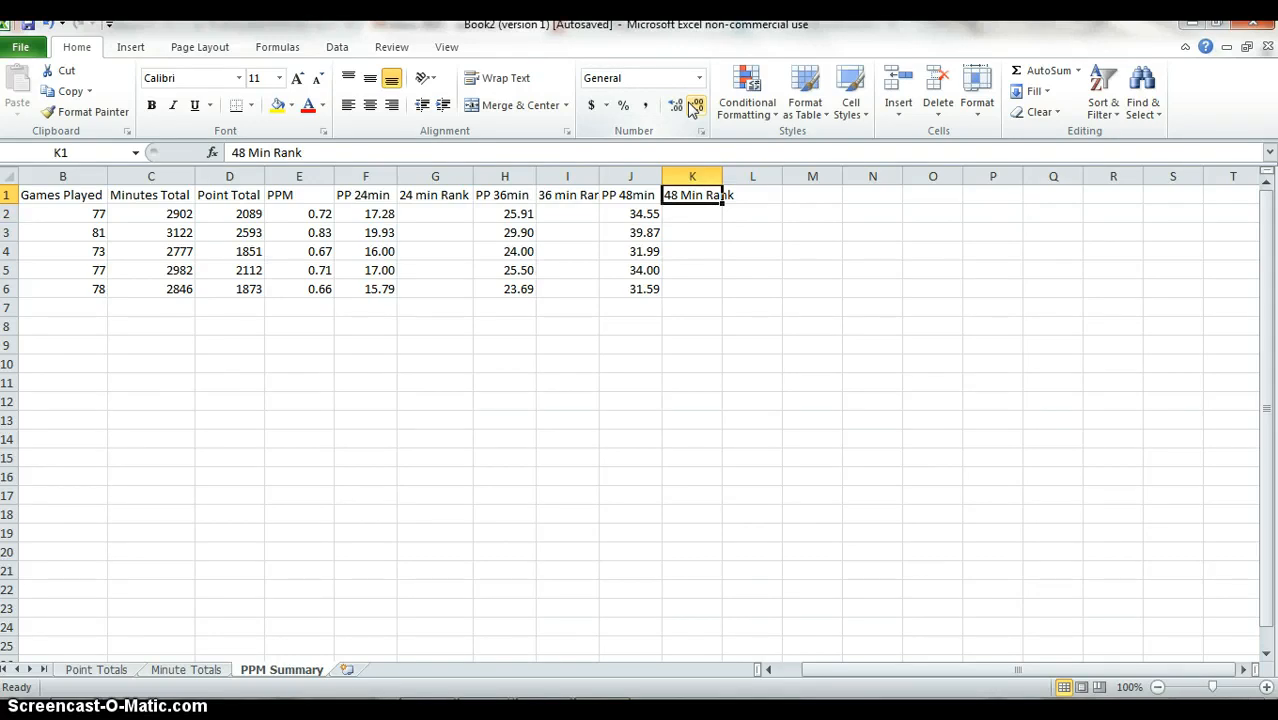
key("F2")
key("Left")
key("Left")
key("Left")
key("Left")
key("Left")
key("Left")
key("Left")
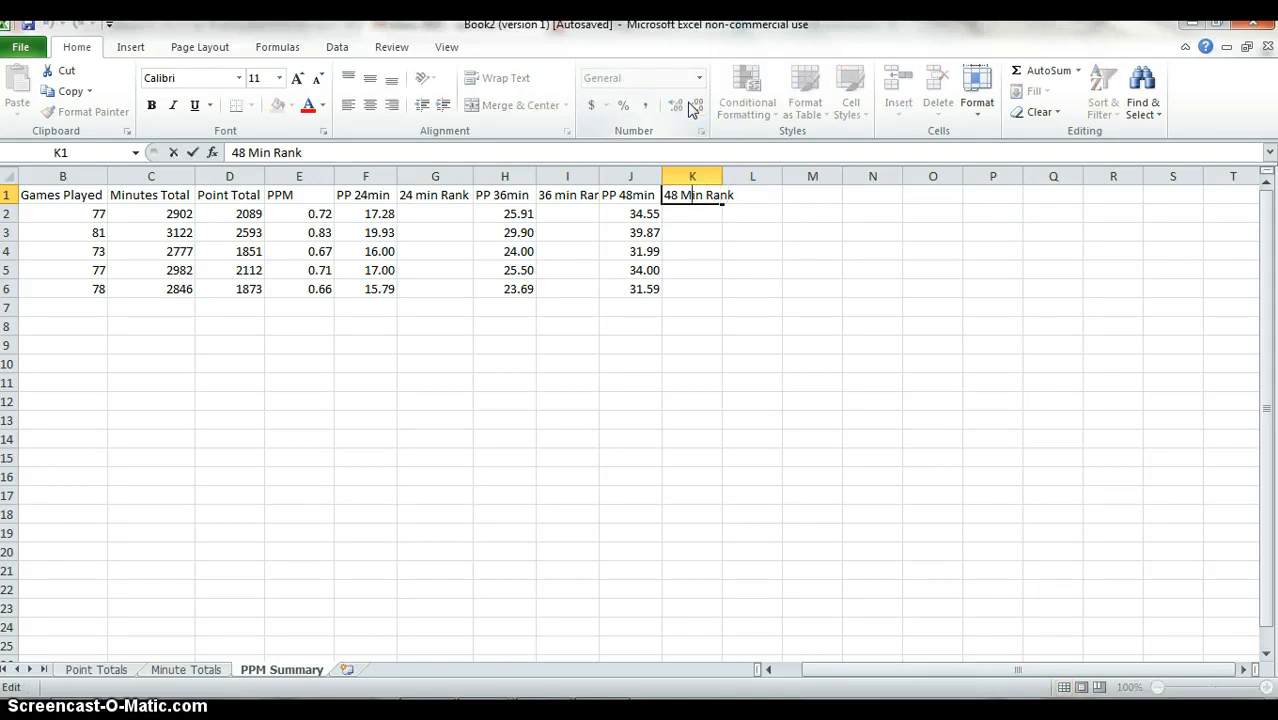
key("Left")
key("Left")
key("Left")
key("Left")
type("m")
key("Return")
Enter the formula =RANK(F2,$F$2:$F$6) in G2 to rank the first PP 24min value.
key("Left")
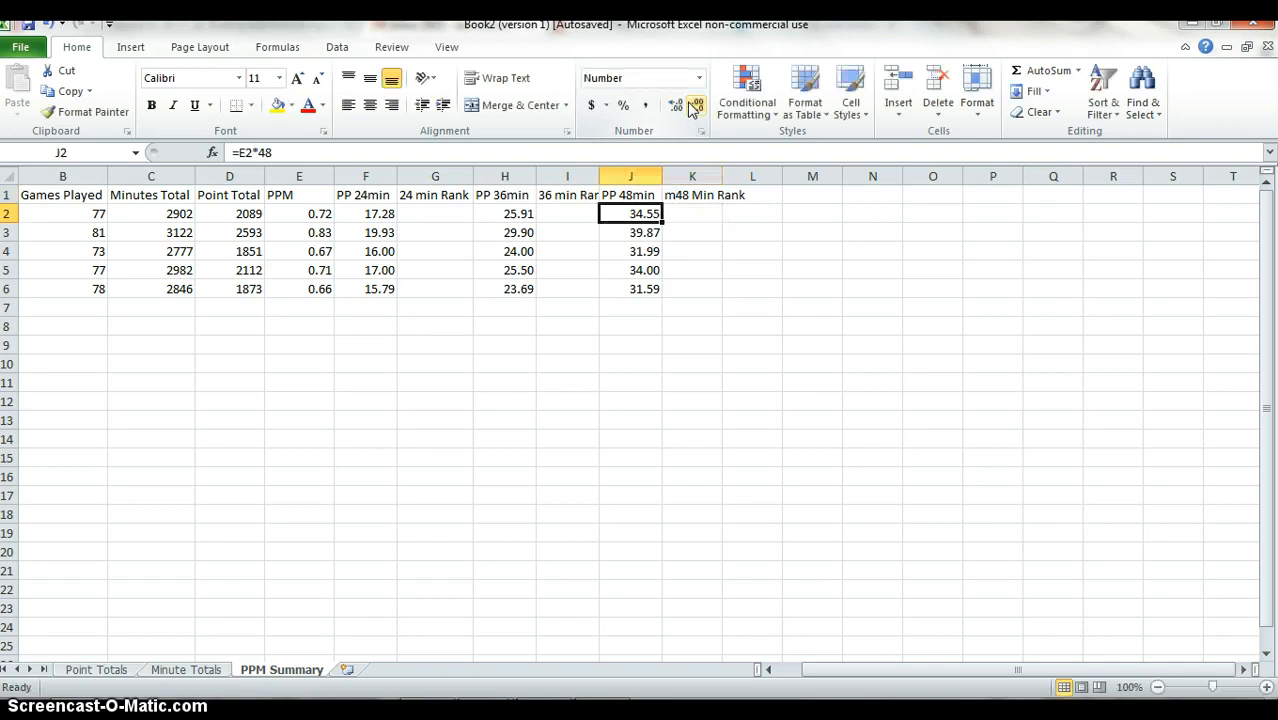
key("Left")
key("Left")
key("Left")
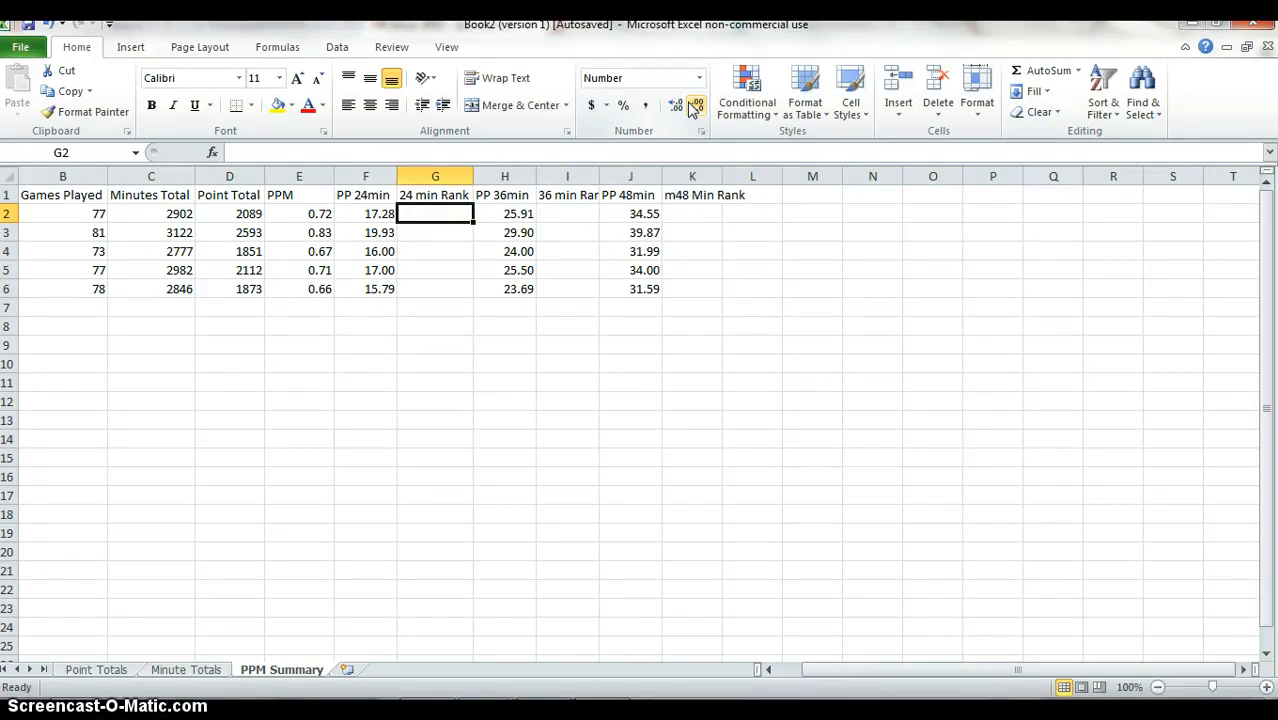
type("=rank(")
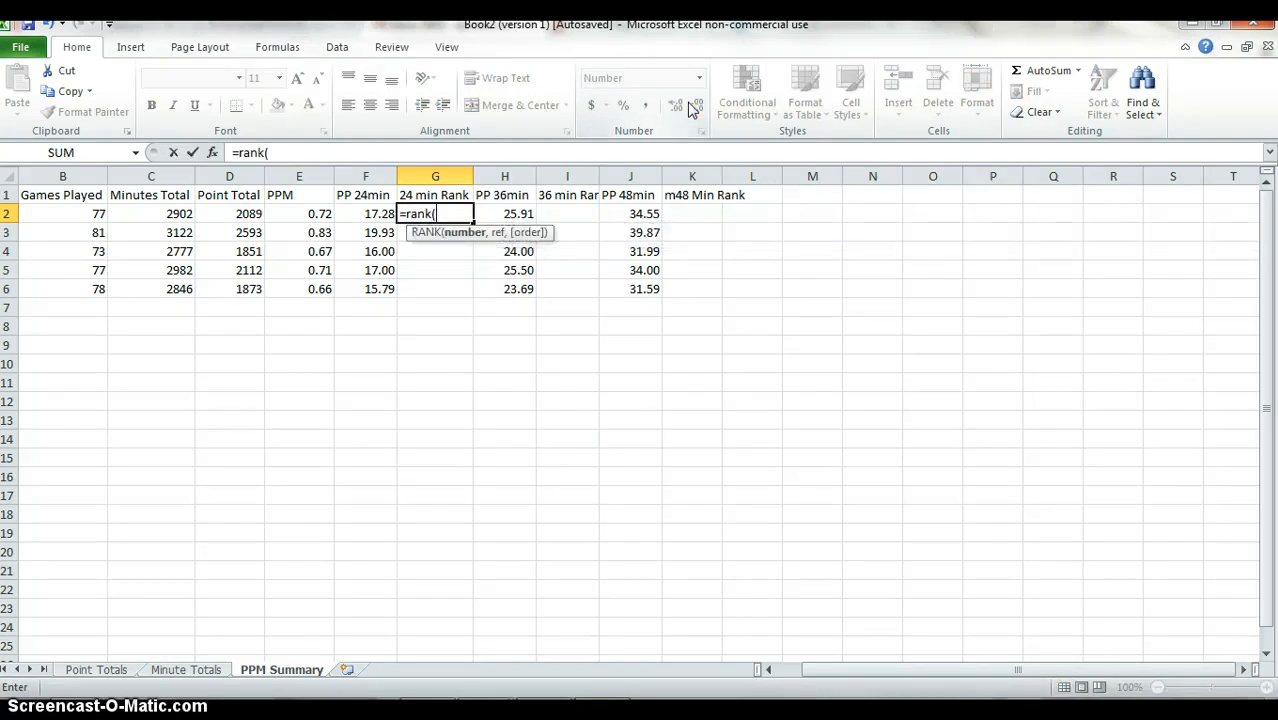
key("Left")
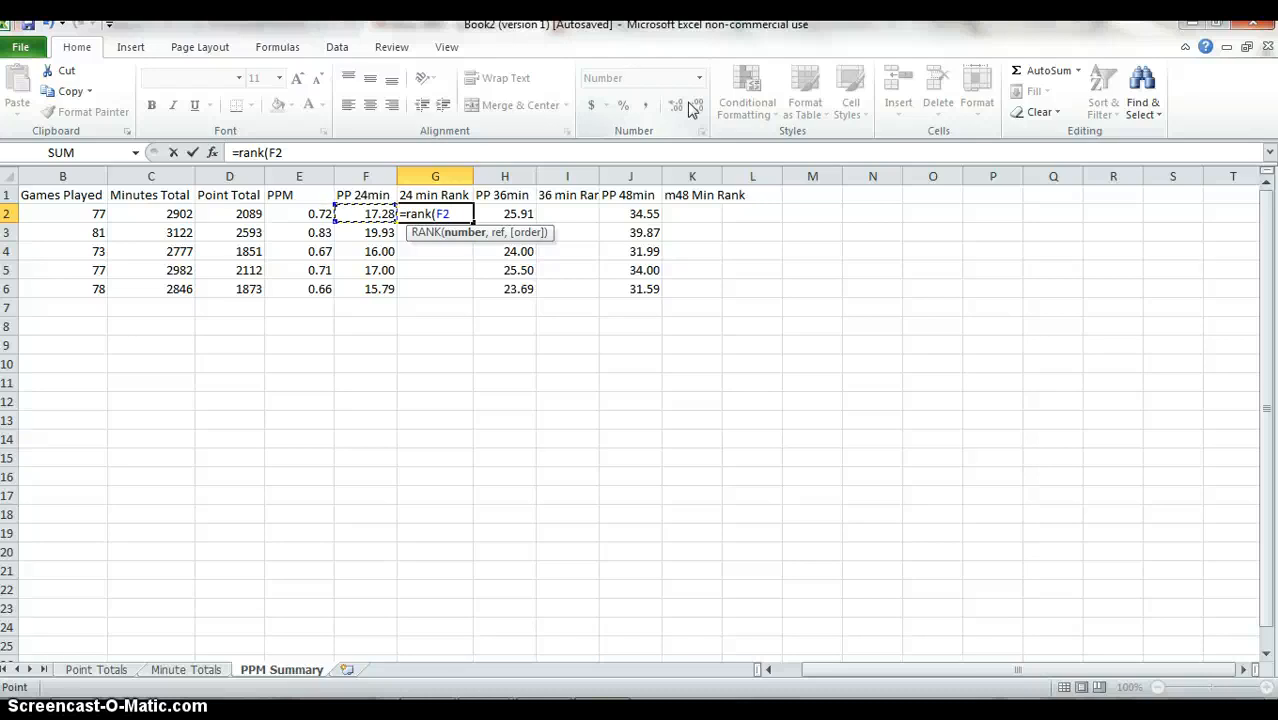
type(",")
key("Left")
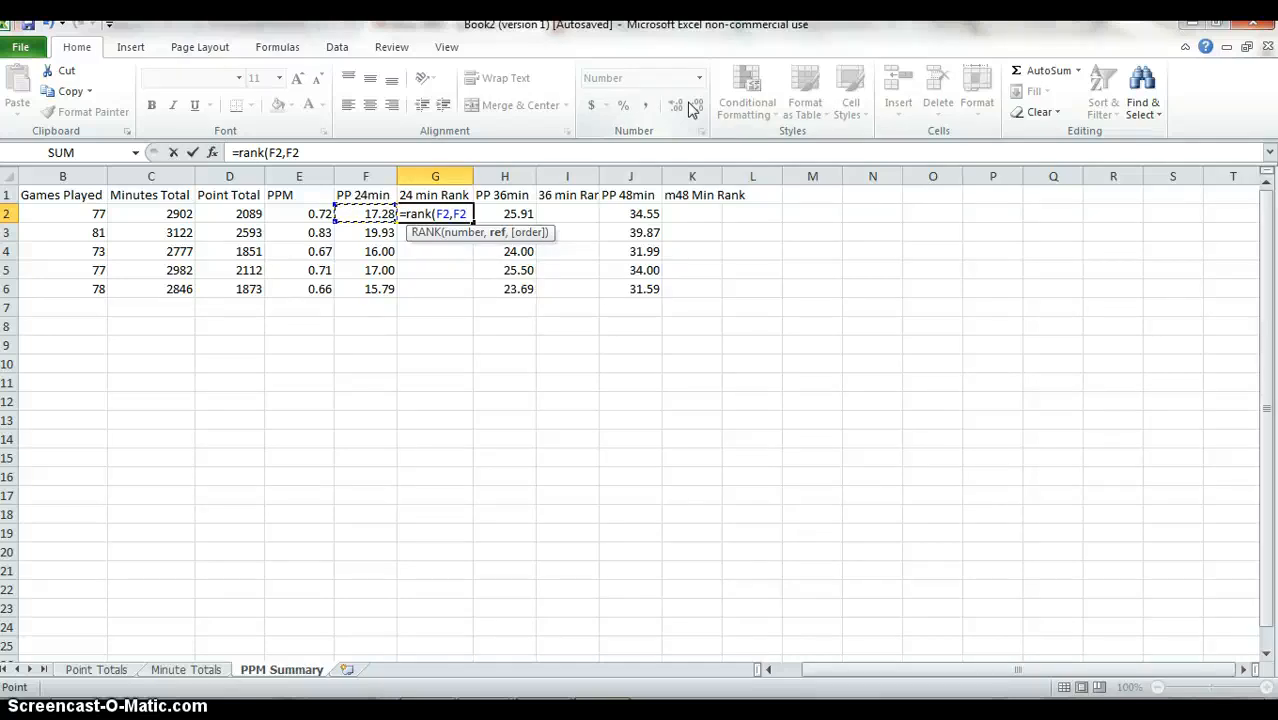
key("shift+Down")
key("shift+Down")
key("shift+Down")
key("shift+Down")
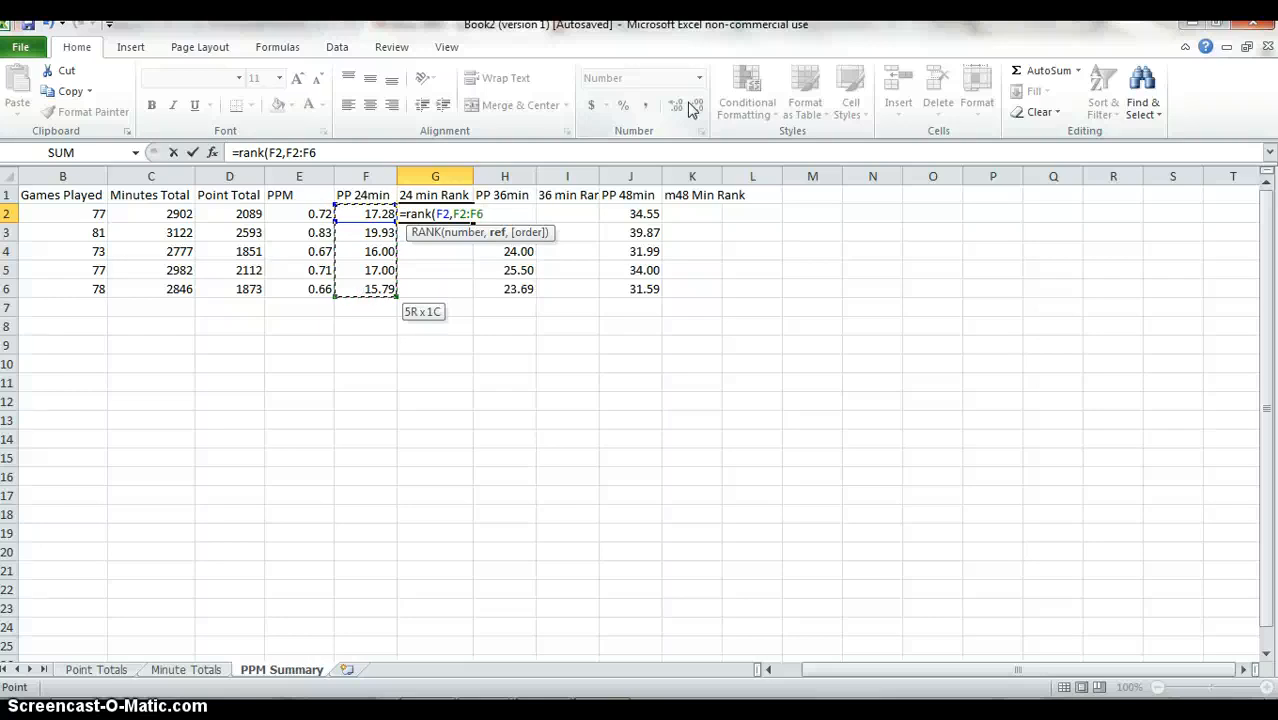
key("F4")
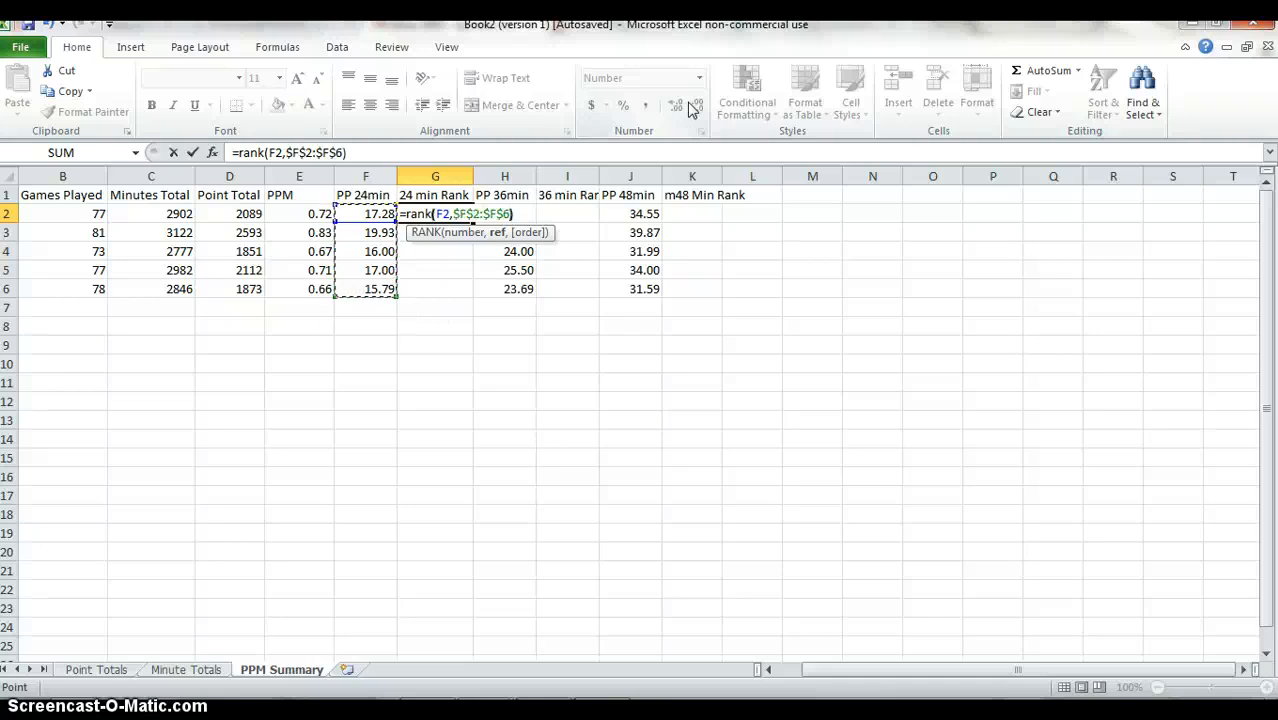
type(")")
key("Return")
Format the rank in G2 to show no decimal places.
key("Up")
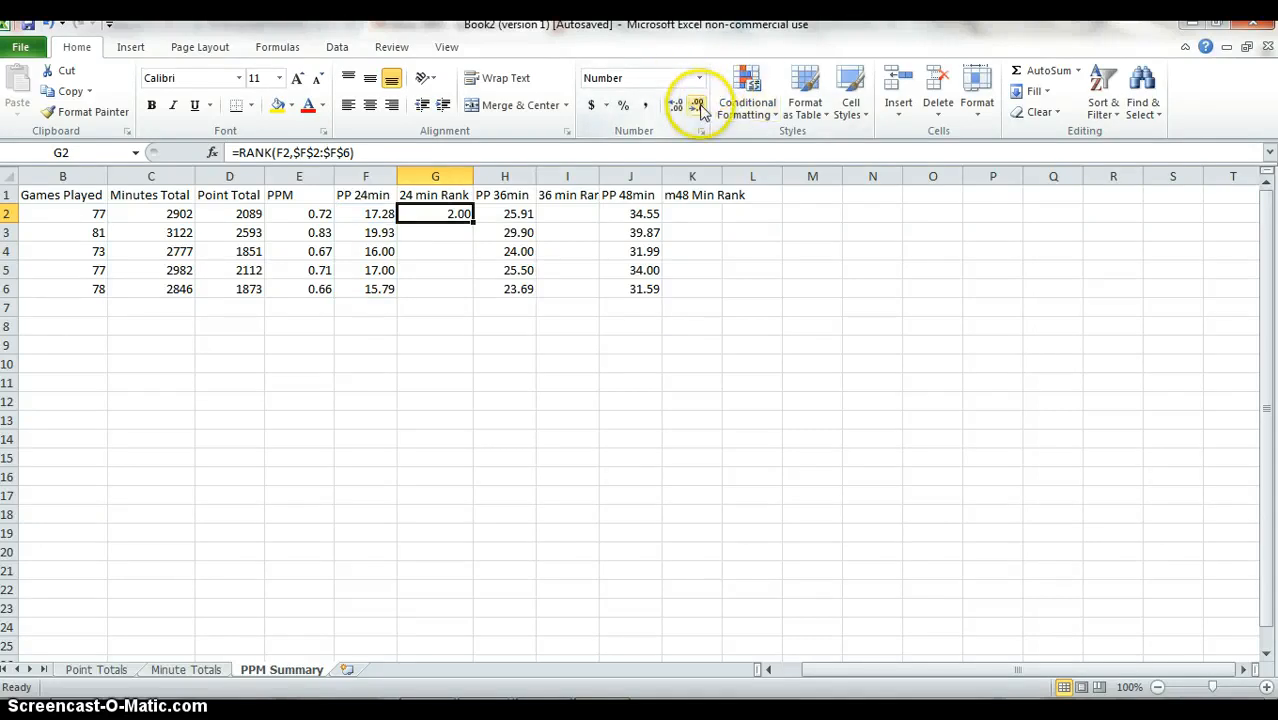
left_click(698, 105)
left_click(698, 105)
Fill the absolute-reference rank formula from G2 down through G6.
key("Left")
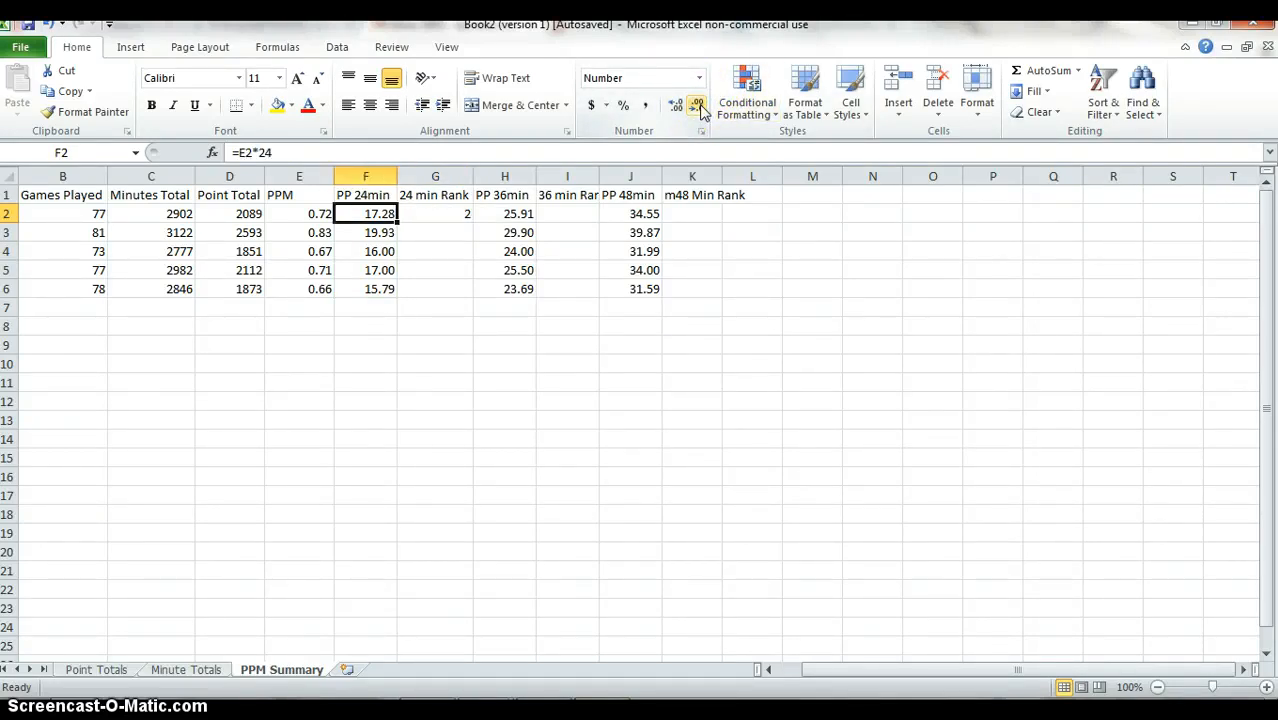
key("ctrl+Down")
key("Right")
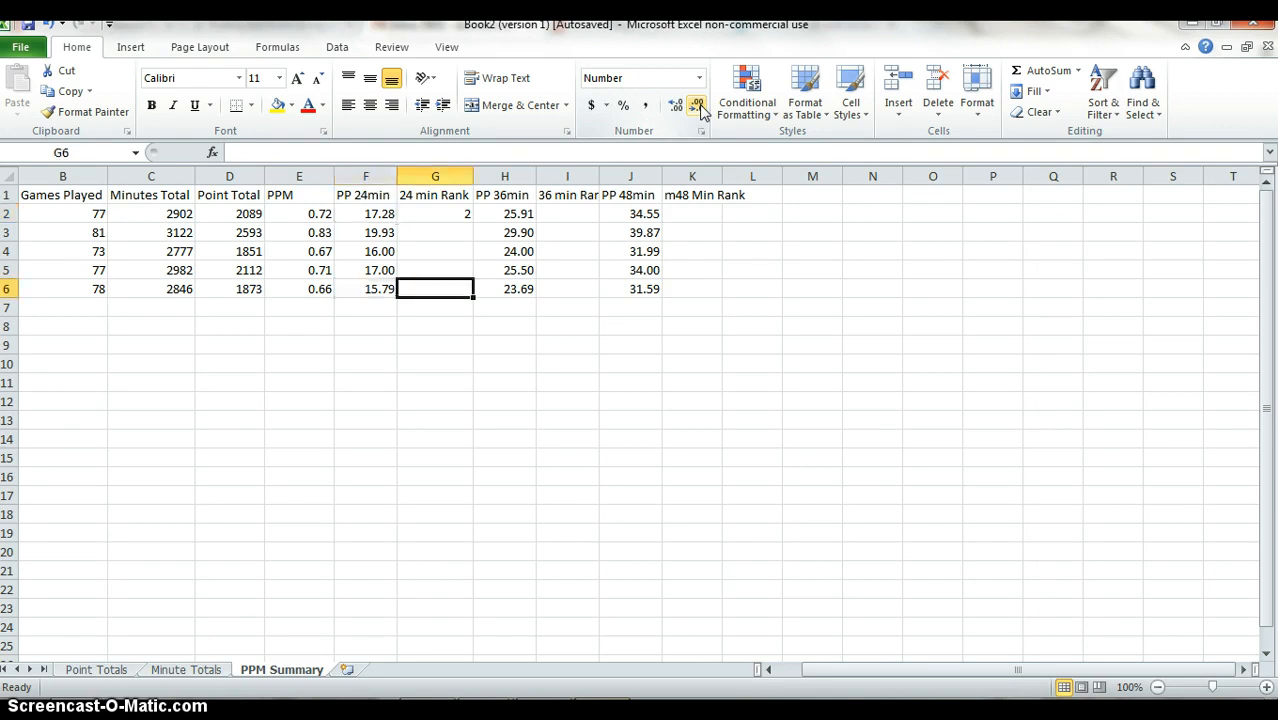
key("ctrl+shift+Up")
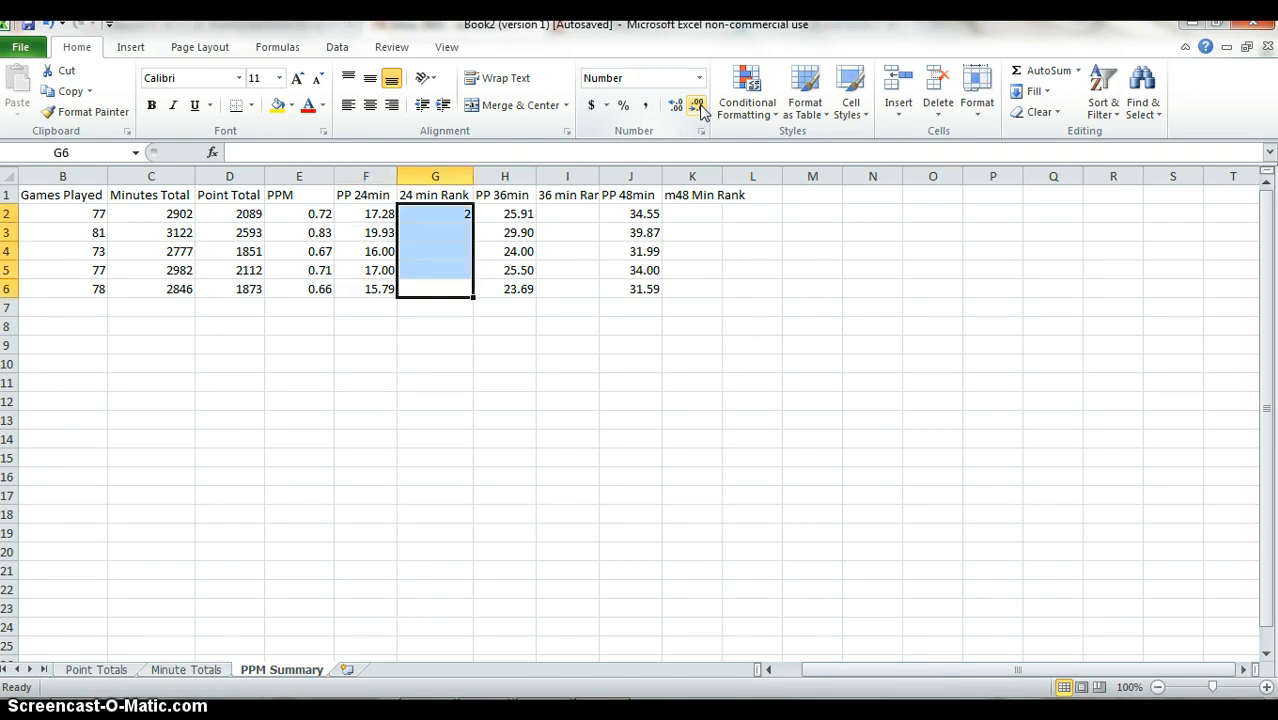
key("ctrl+d")
key("Up")
key("Up")
key("Up")
key("Up")
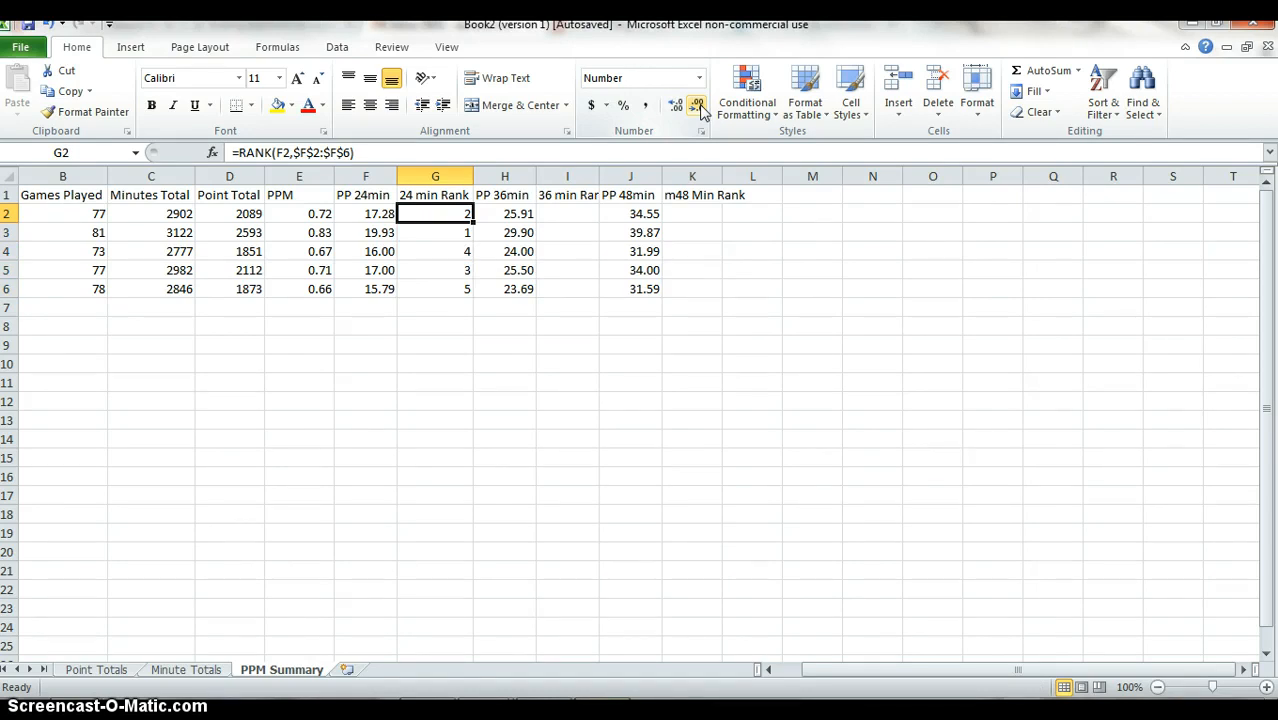
Delete the rank formulas from G2:G6 in the 24 min Rank column.
key("Down")
key("Up")
key("ctrl+shift+Down")
key("Delete")
key("Up")
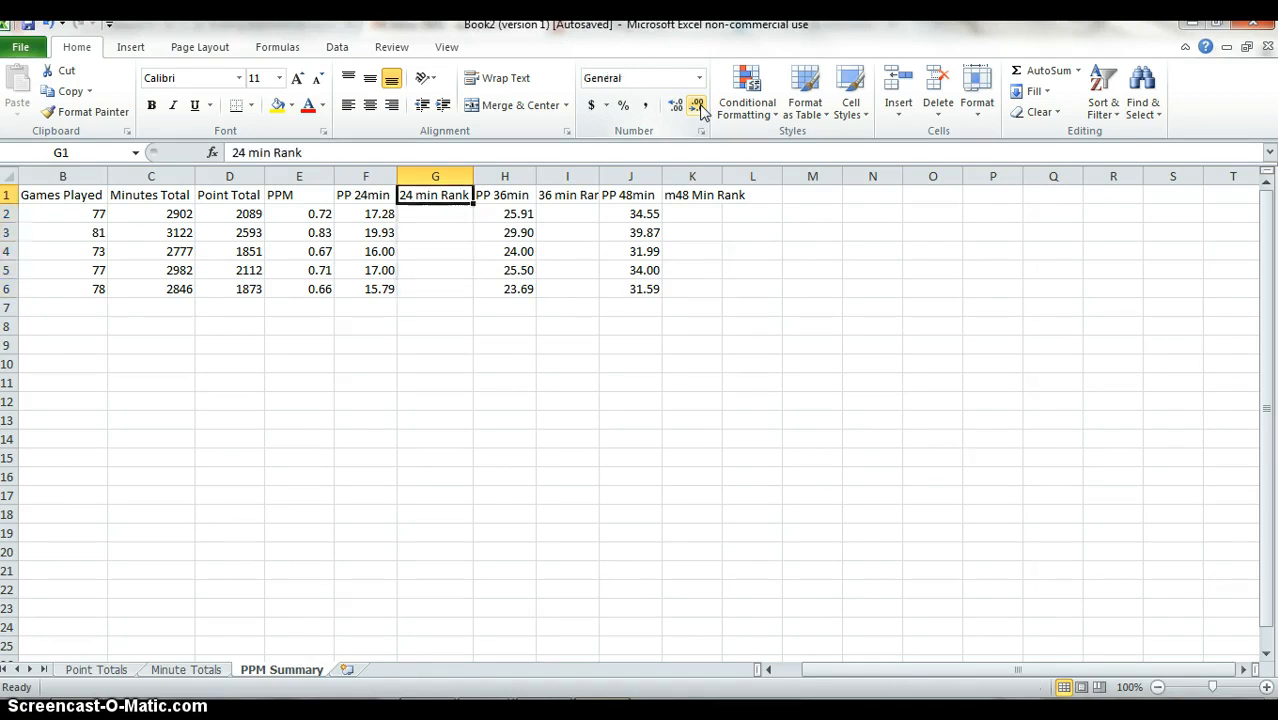
Enter the formula =RANK(F2,F$2:F$6) in G2, locking only the rows of the ranking range.
key("Down")
type("=")
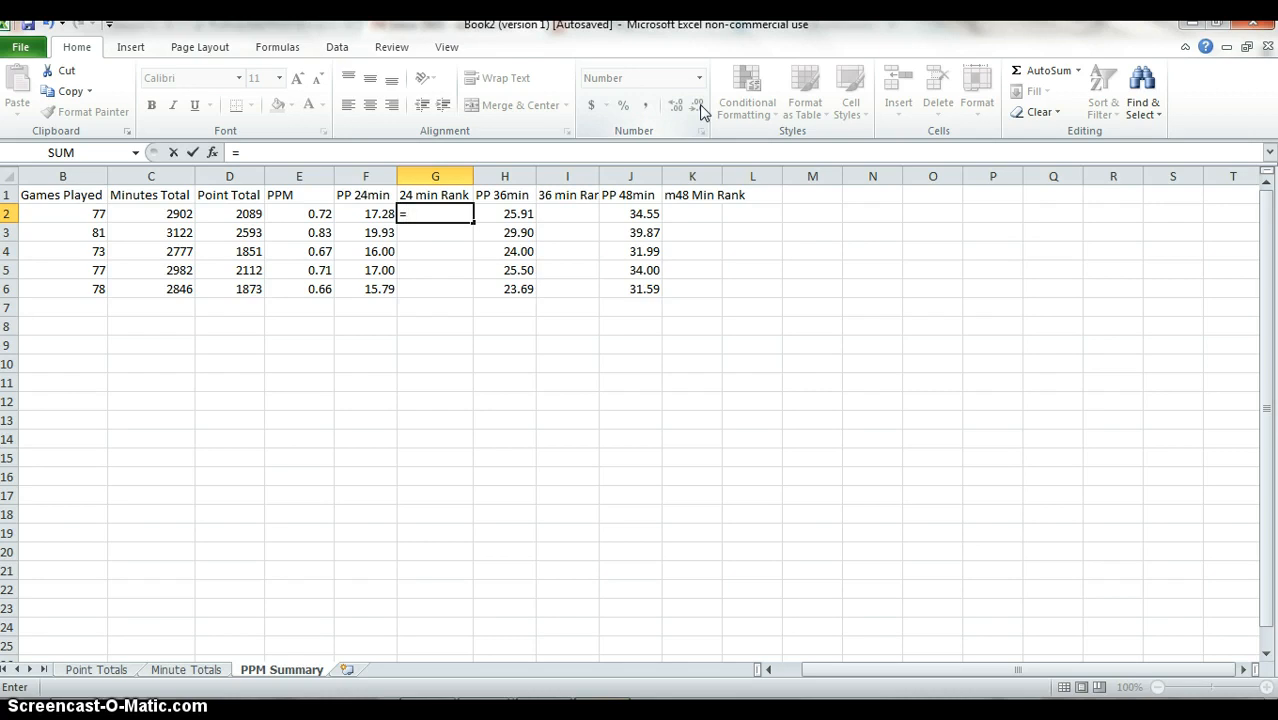
type("rank(")
key("Left")
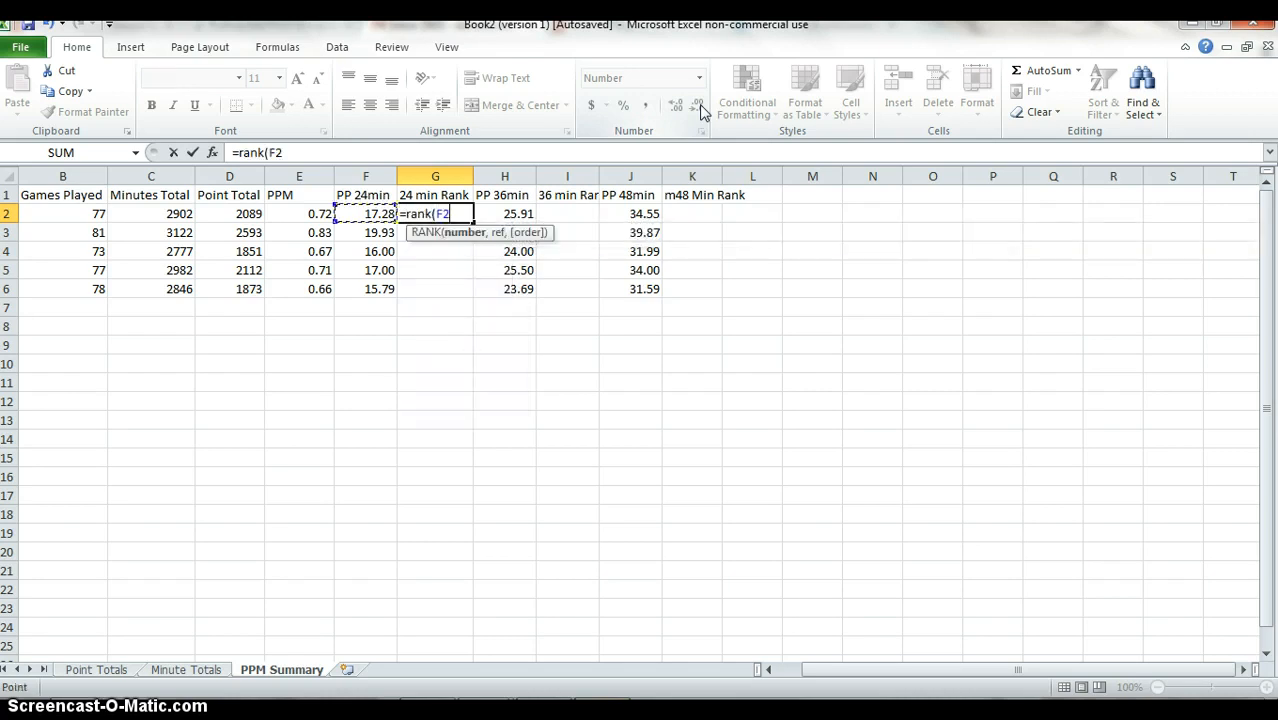
type(",")
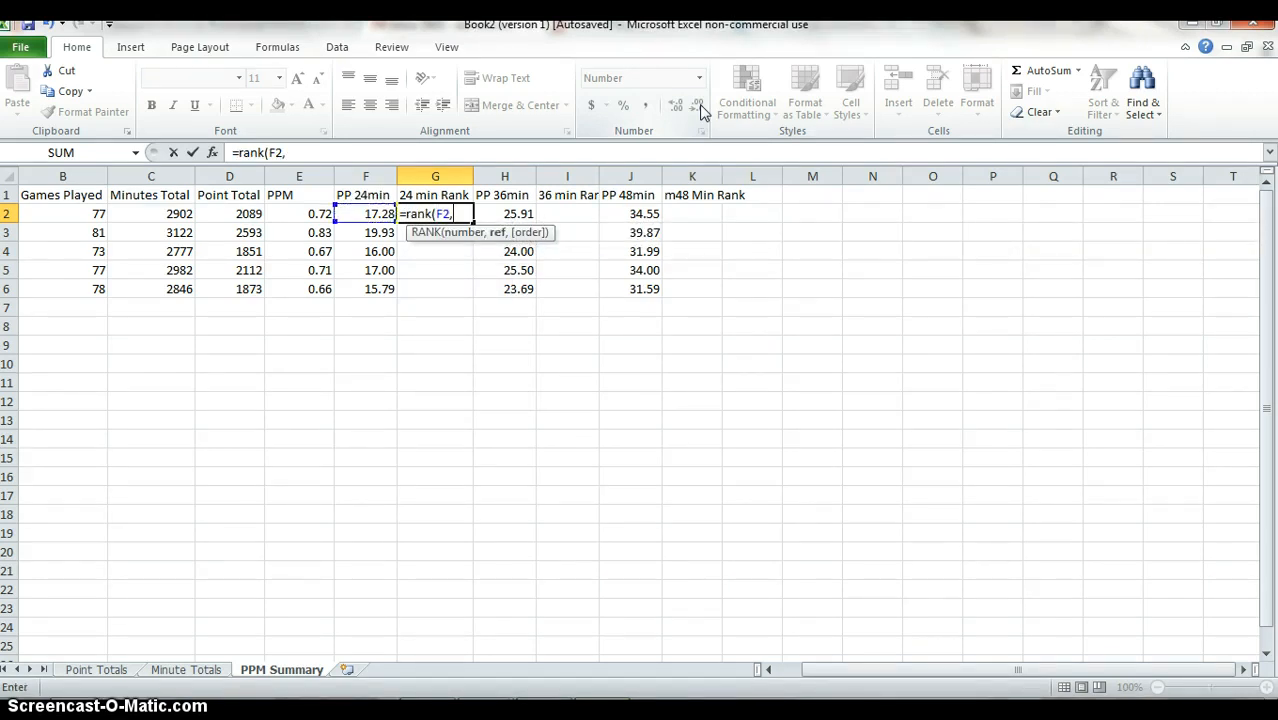
key("Left")
key("shift+Down")
key("shift+Down")
key("shift+Down")
key("shift+Down")
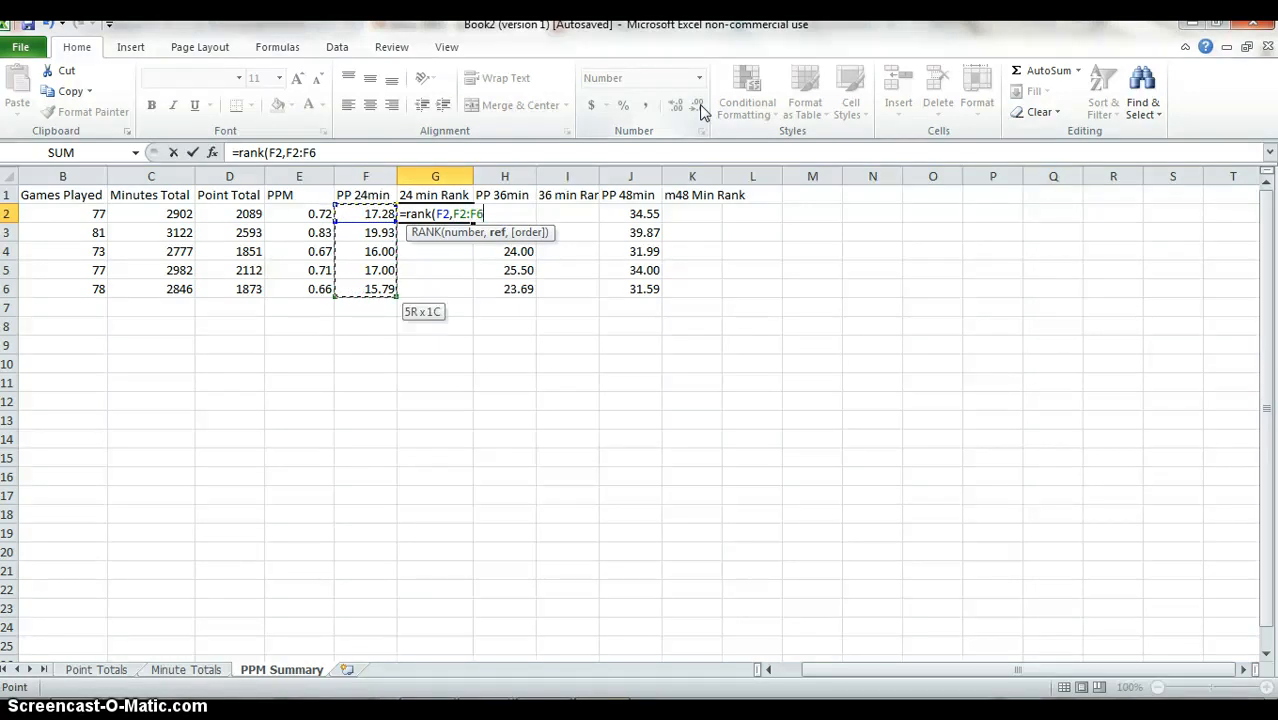
key("F4")
key("F4")
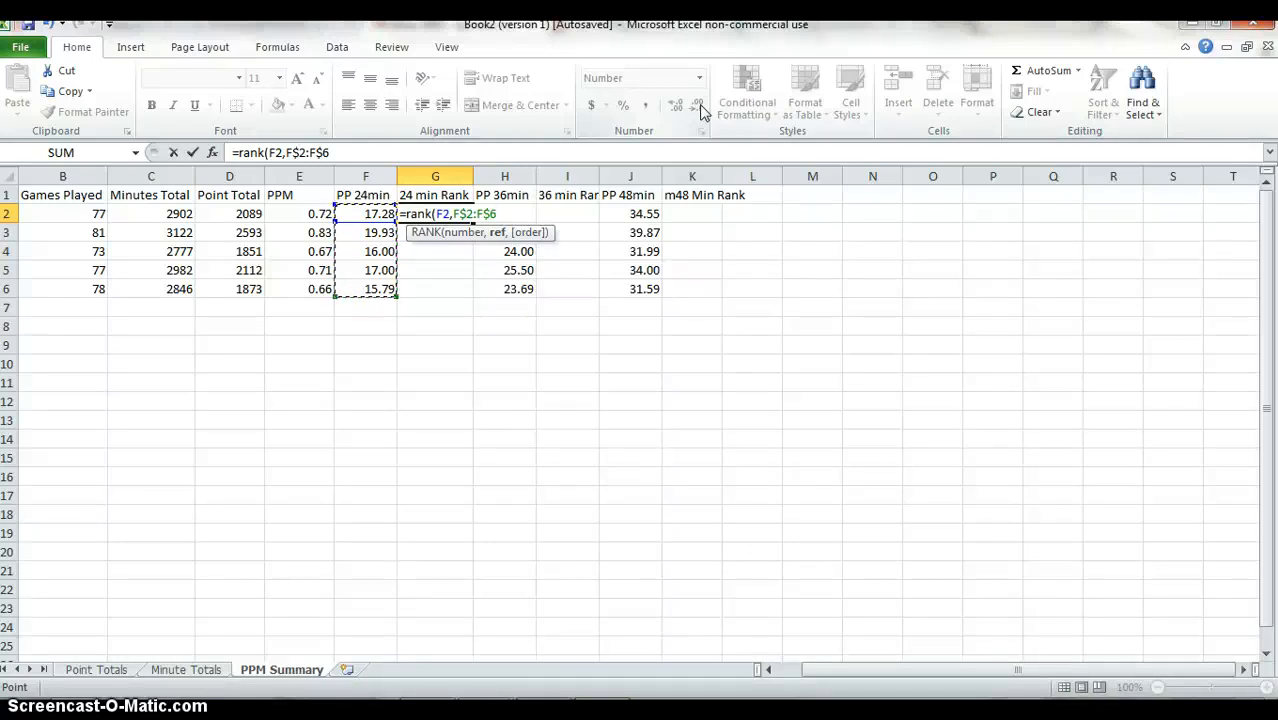
type(")")
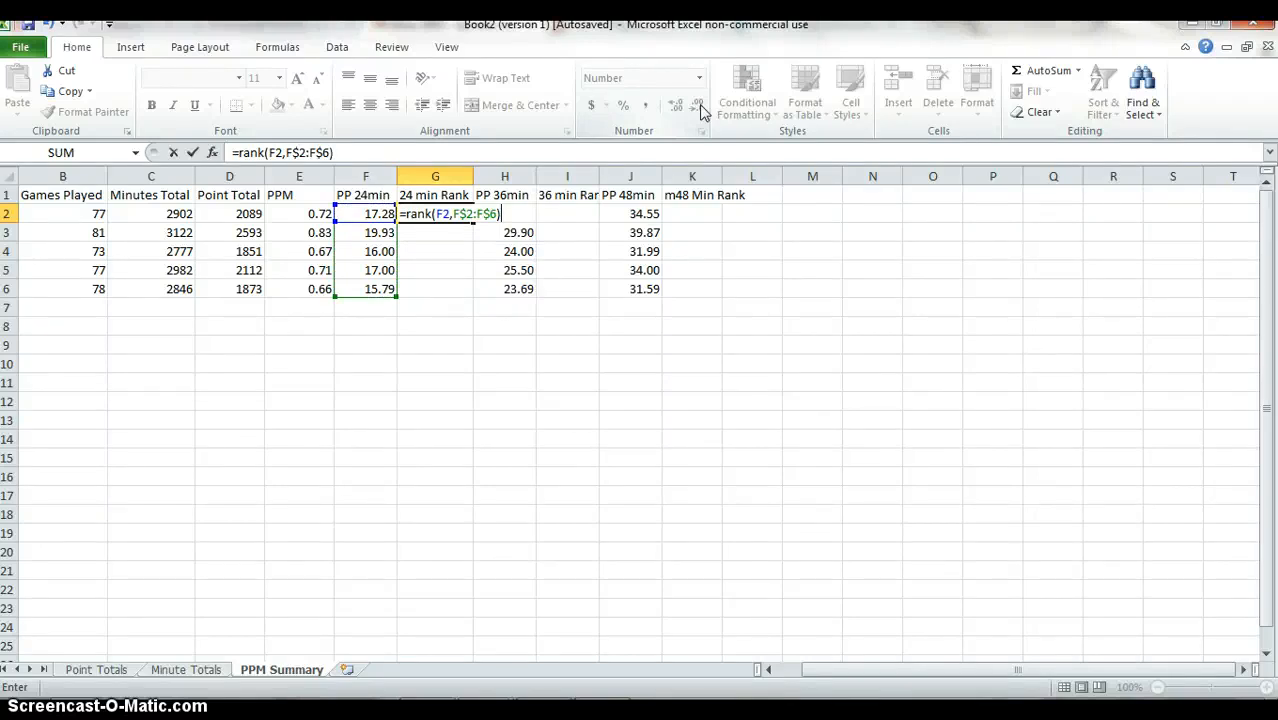
key("Return")
Fill the row-locked rank formula from G2 down through G6.
key("Left")
key("Down")
key("Down")
key("Down")
key("Right")
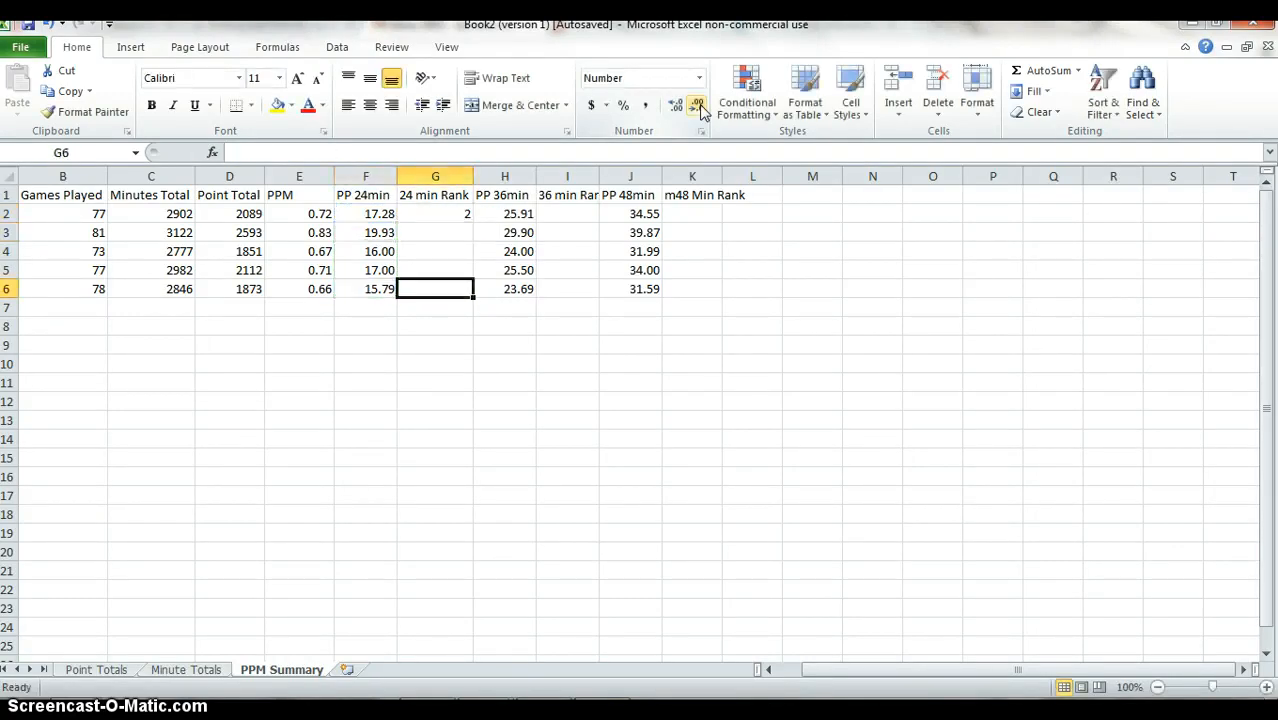
key("ctrl+shift+Up")
key("ctrl+d")
key("Up")
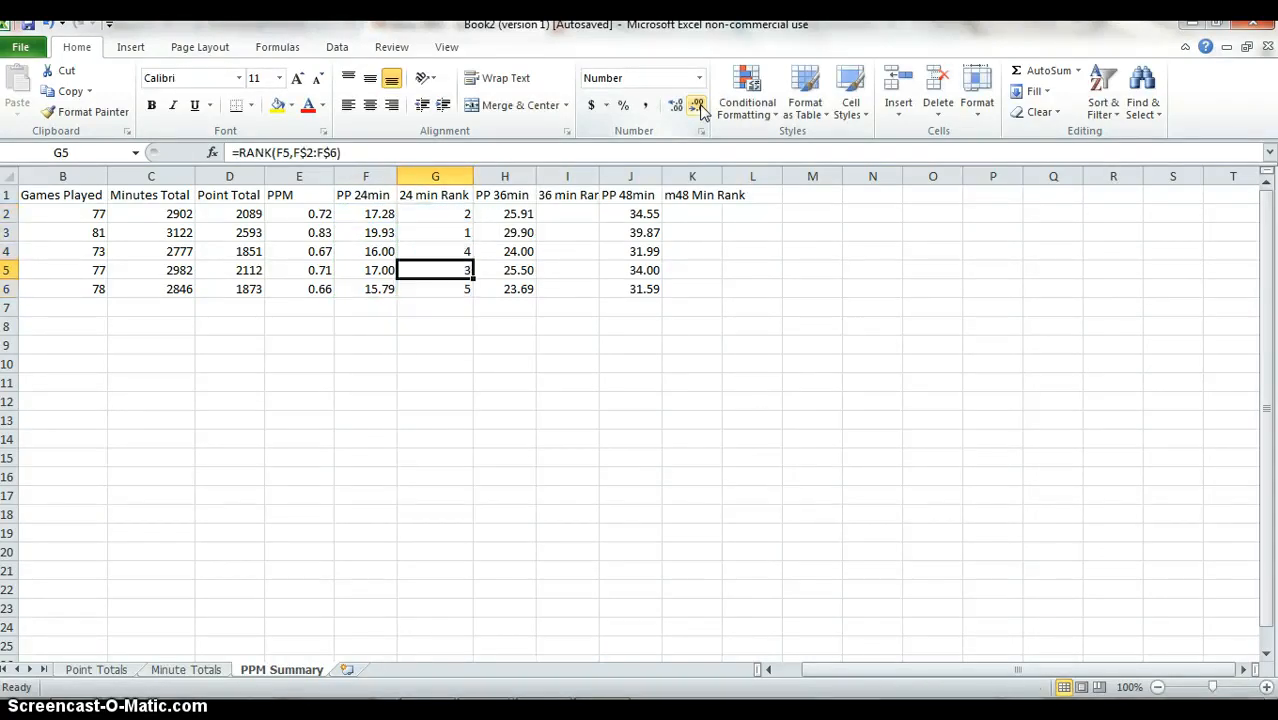
Copy the rank formula from G2 into I2 and K2 for the 36-minute and 48-minute rates.
key("ctrl+Up")
key("Down")
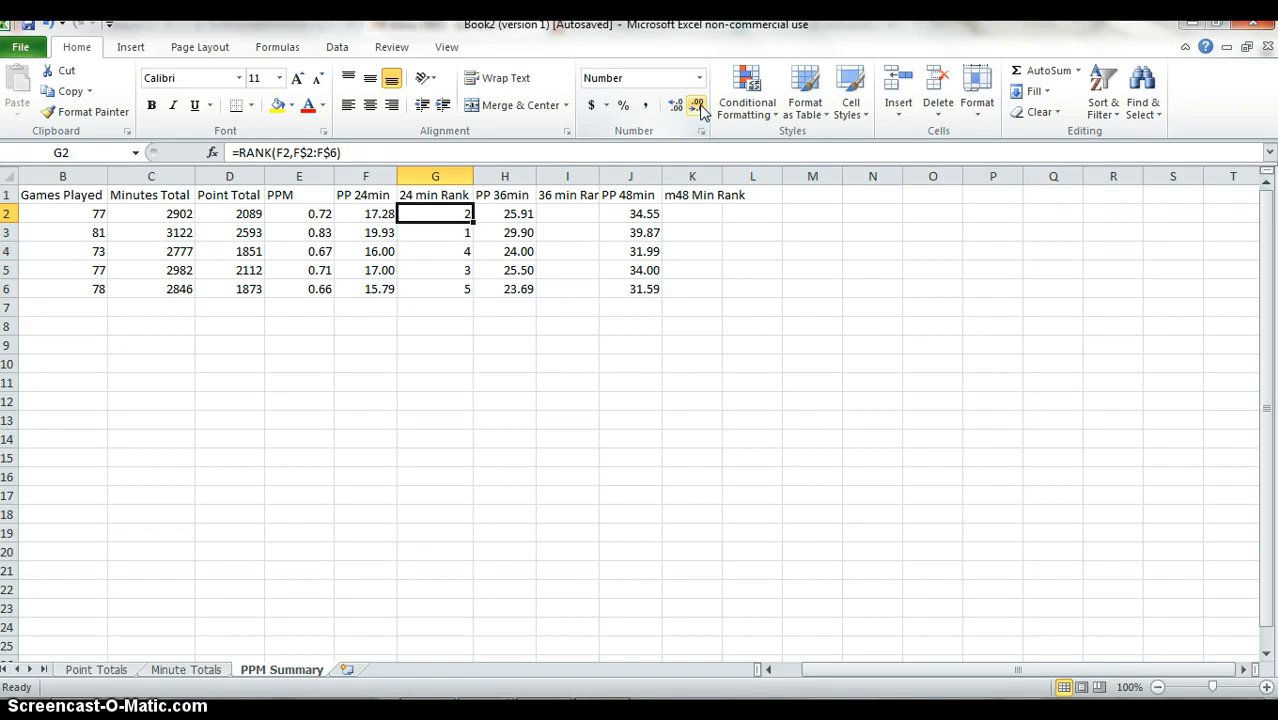
key("ctrl+c")
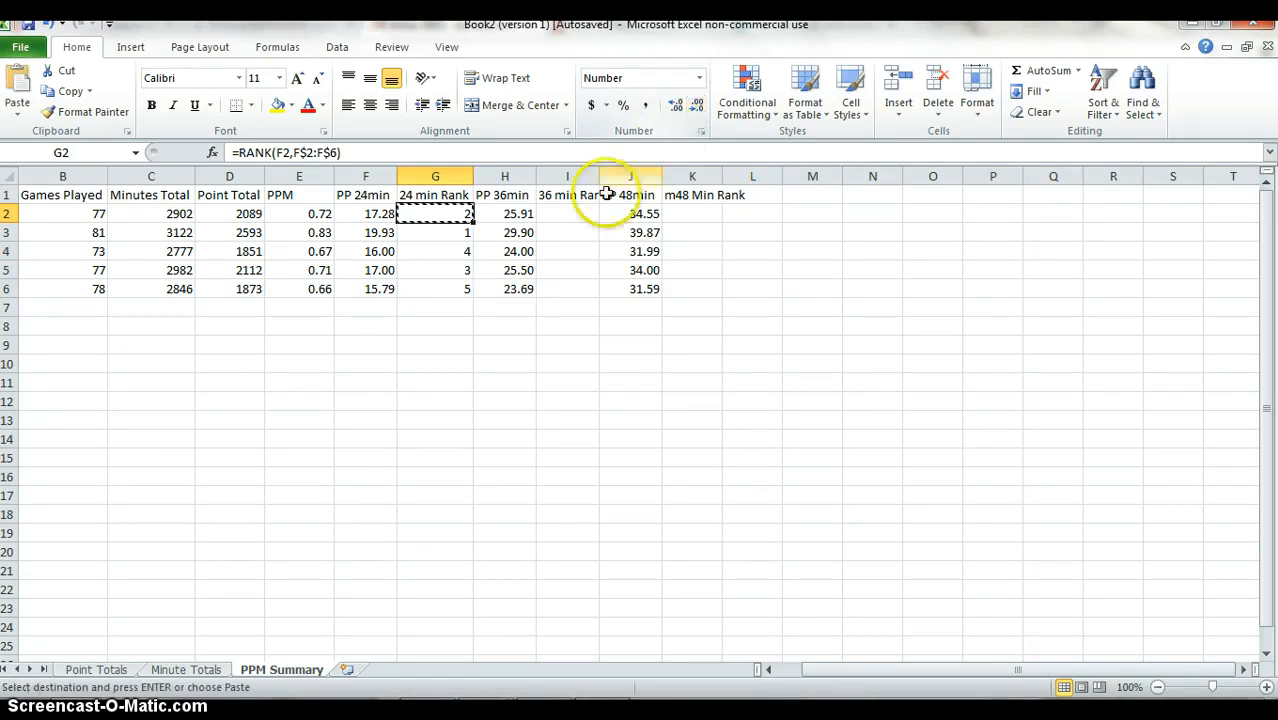
left_click(576, 213)
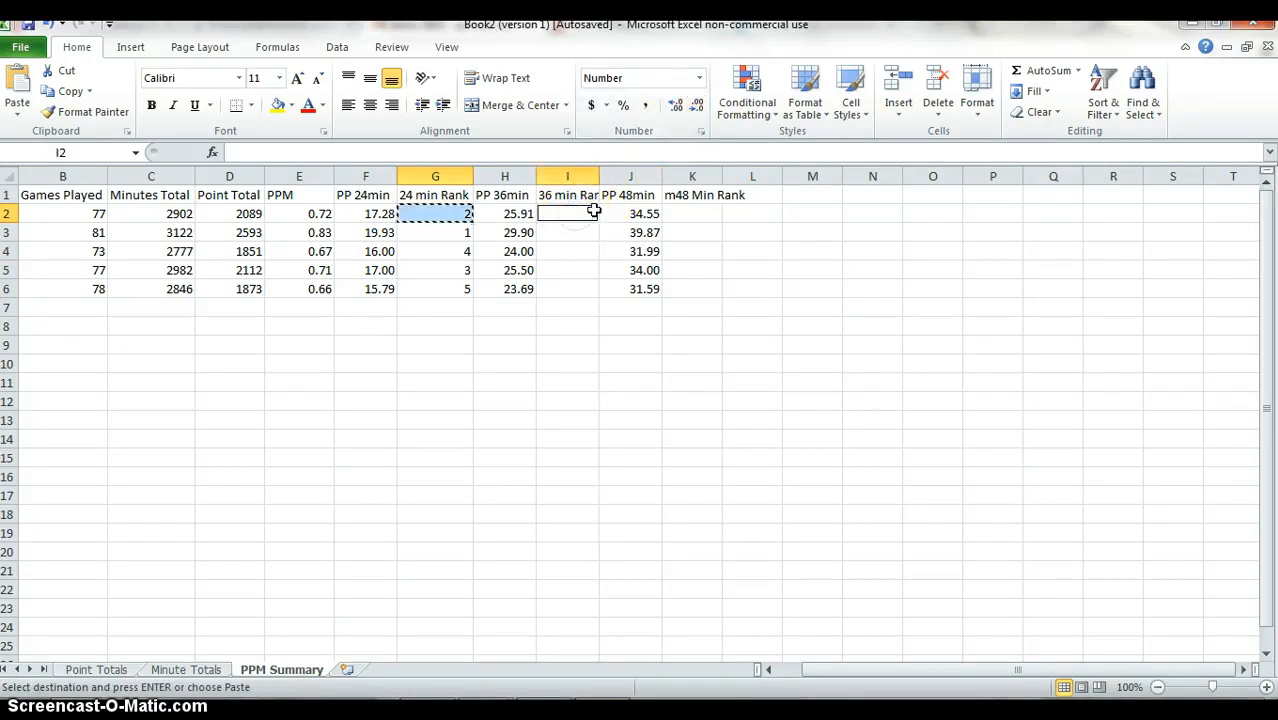
left_click(684, 213, "ctrl")
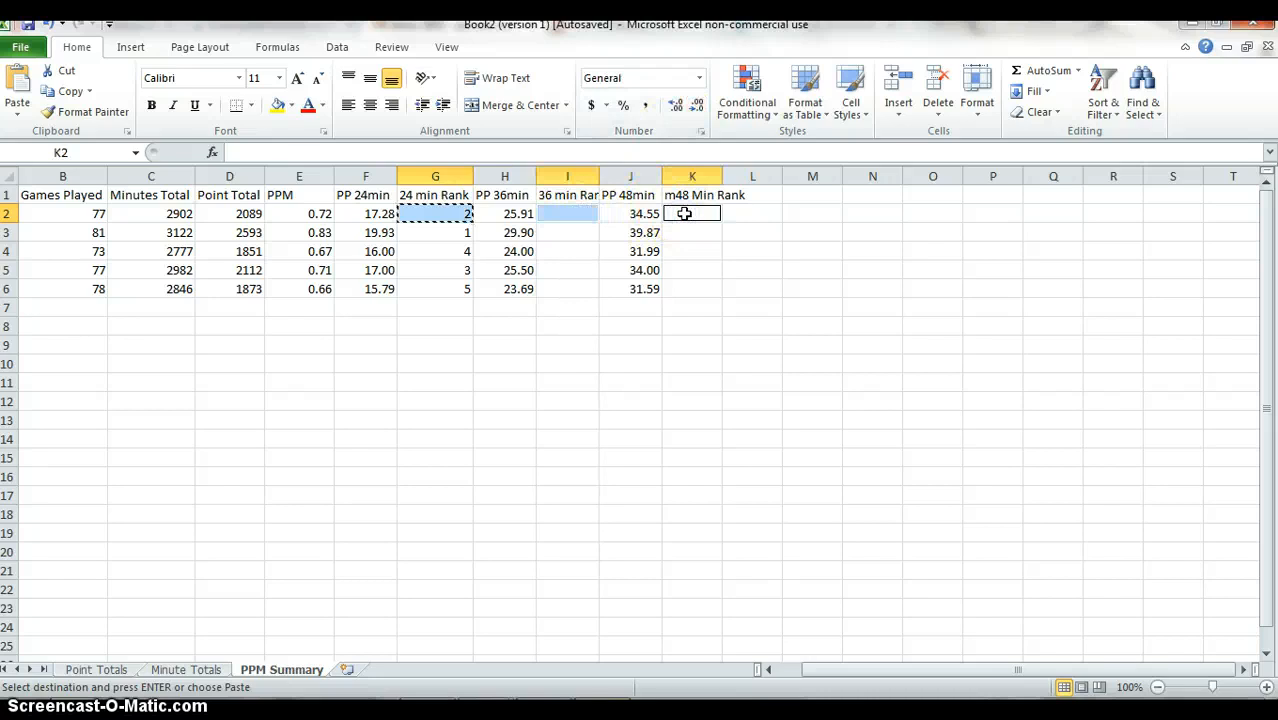
key("ctrl+v")
Overwrite the rank formula in I2 with a backtick character and reselect that cell.
key("Left")
key("Left")
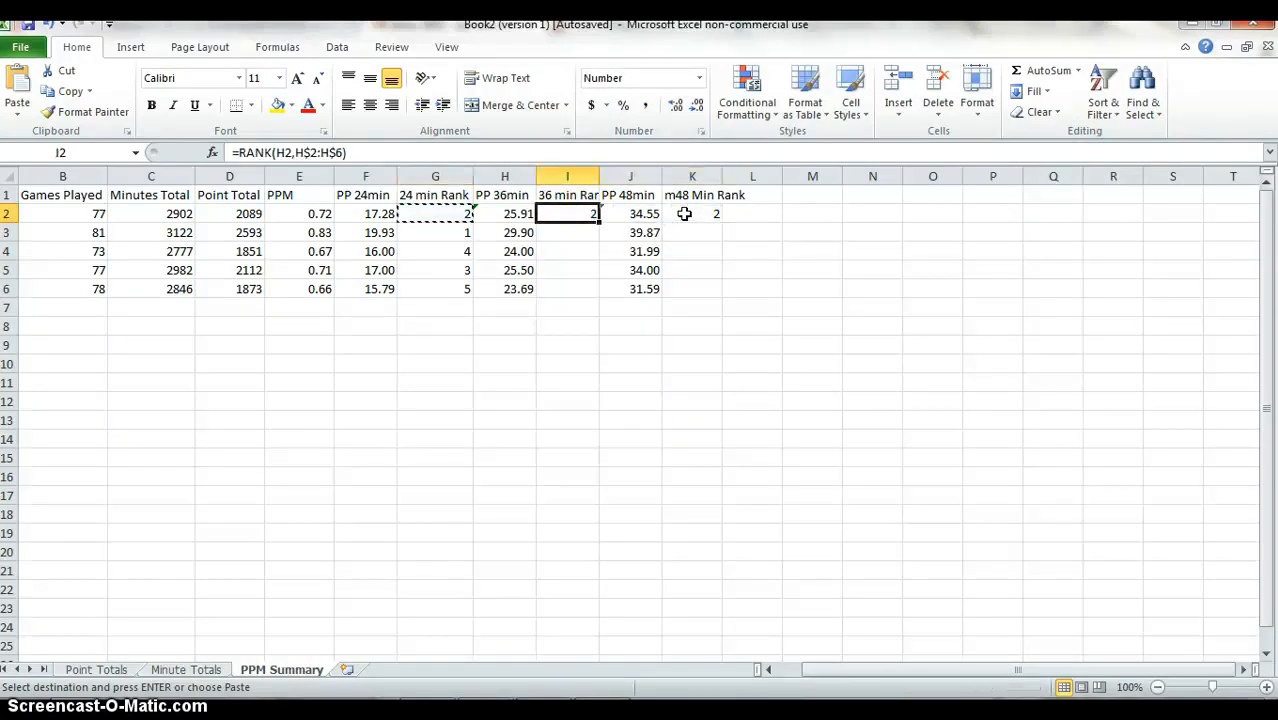
type("`")
key("Left")
key("Right")
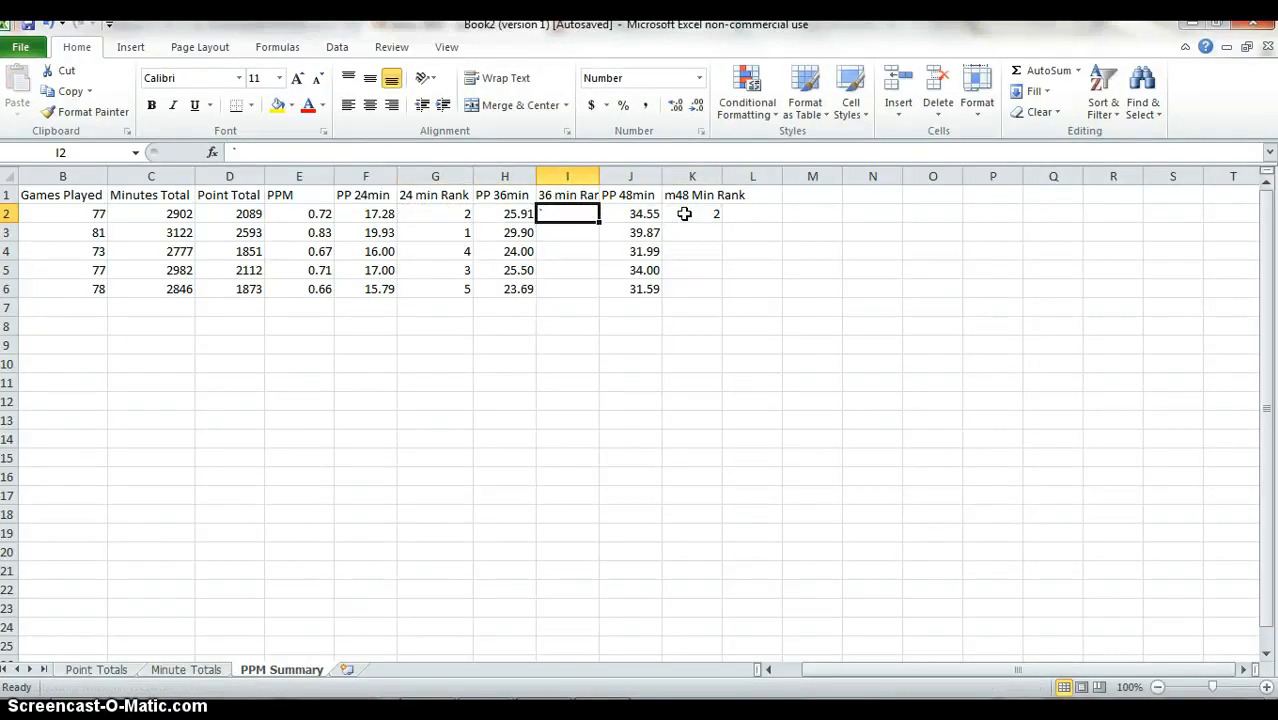
Undo the backtick entry in I2 and fill the restored rank formula down through I6.
key("ctrl+z")
key("Left")
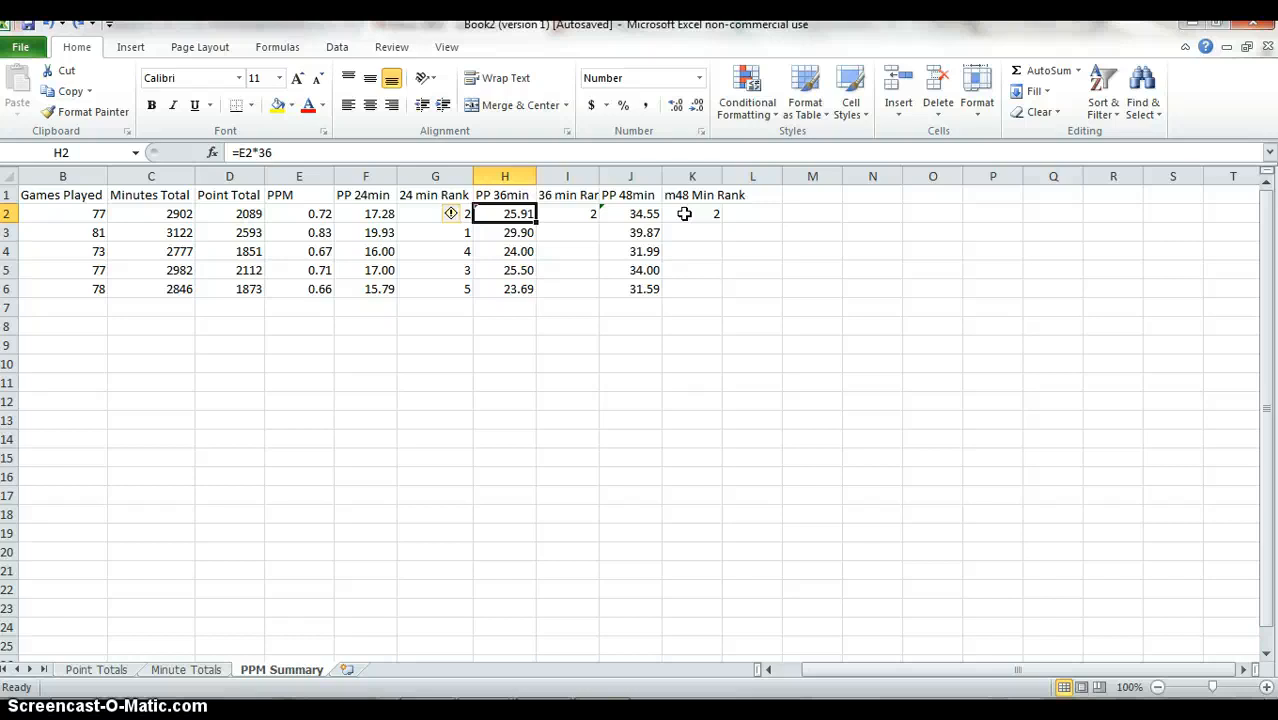
key("ctrl+Down")
key("Right")
key("ctrl+shift+Up")
key("ctrl+d")
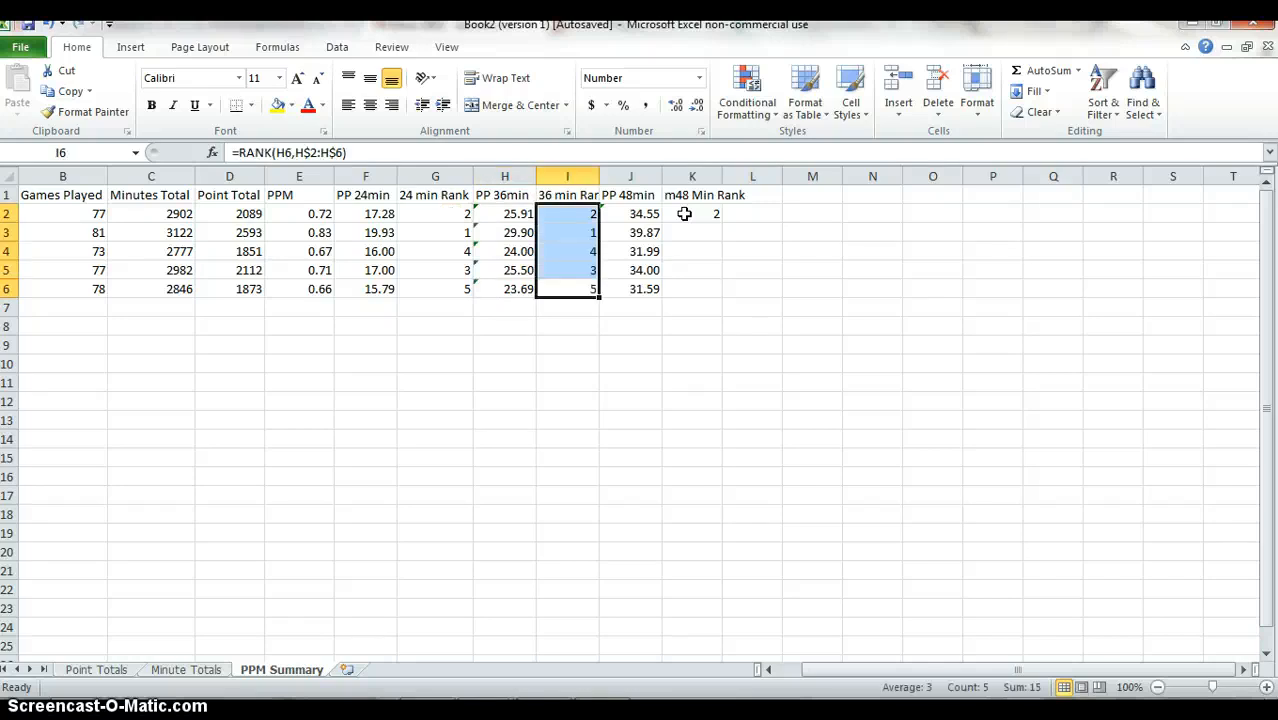
Fill the 48-minute rank formula from K2 down through K6.
key("Right")
key("Right")
key("Left")
key("Right")
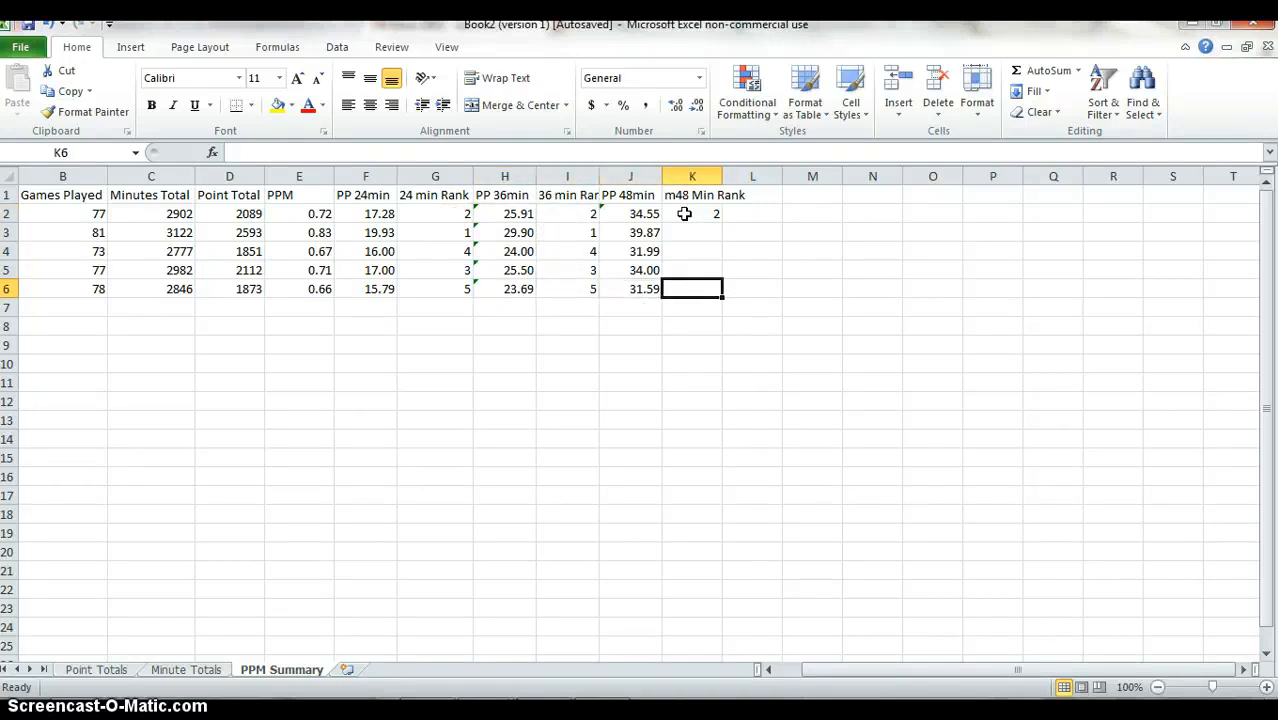
key("ctrl+shift+Up")
key("ctrl+d")
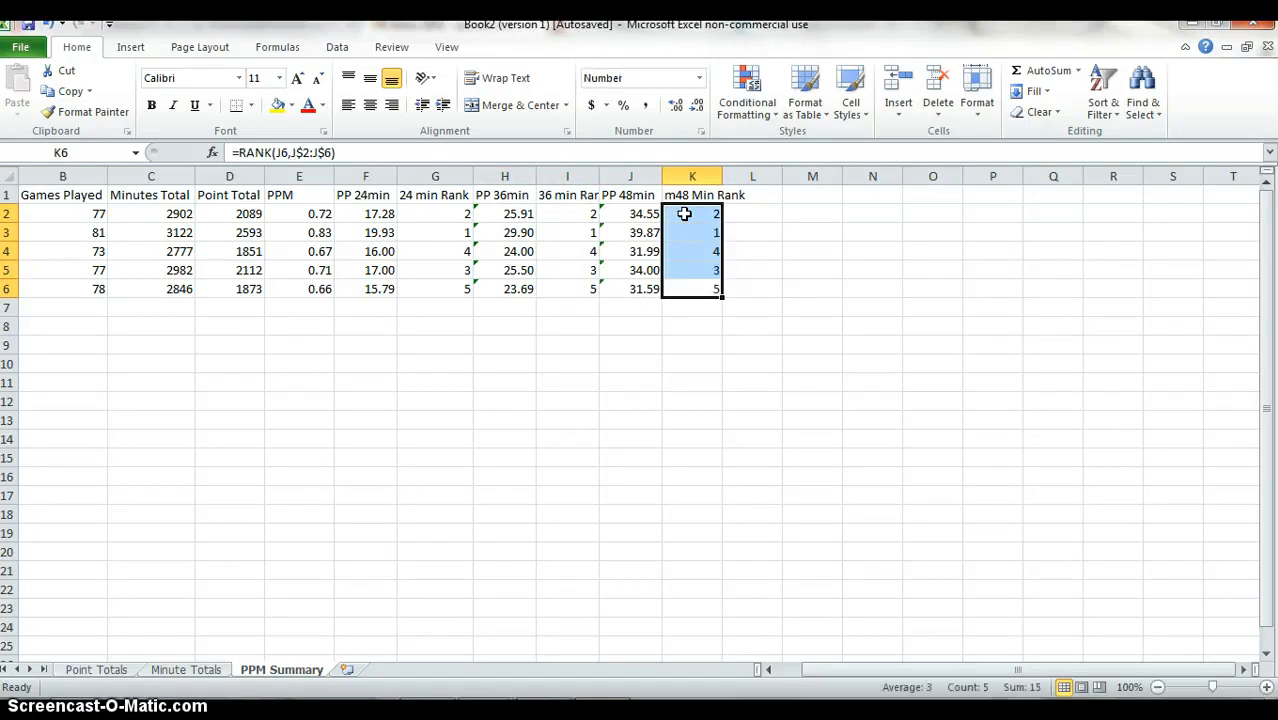
Correct the header in K1 to read "48 Min Rank" by removing the stray leading letter.
key("ctrl+Up")
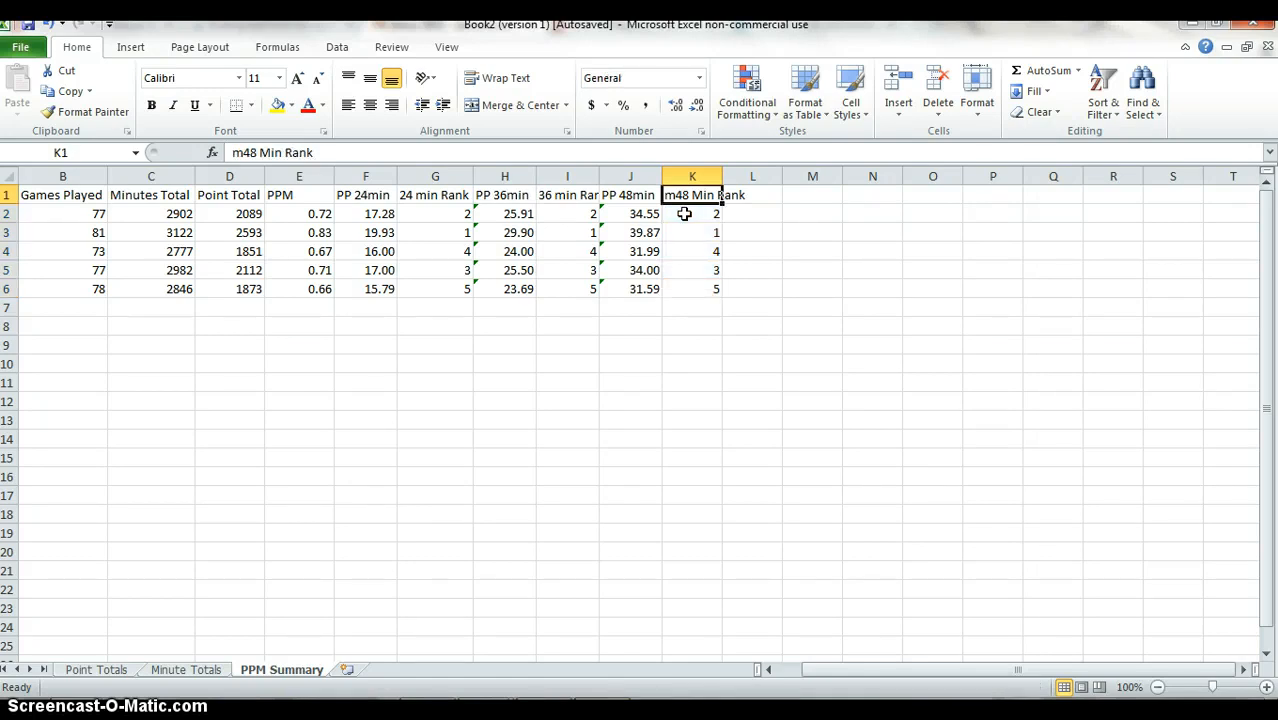
key("F2")
key("Left")
key("Left")
key("Left")
key("Left")
key("Left")
key("Left")
key("Left")
key("Left")
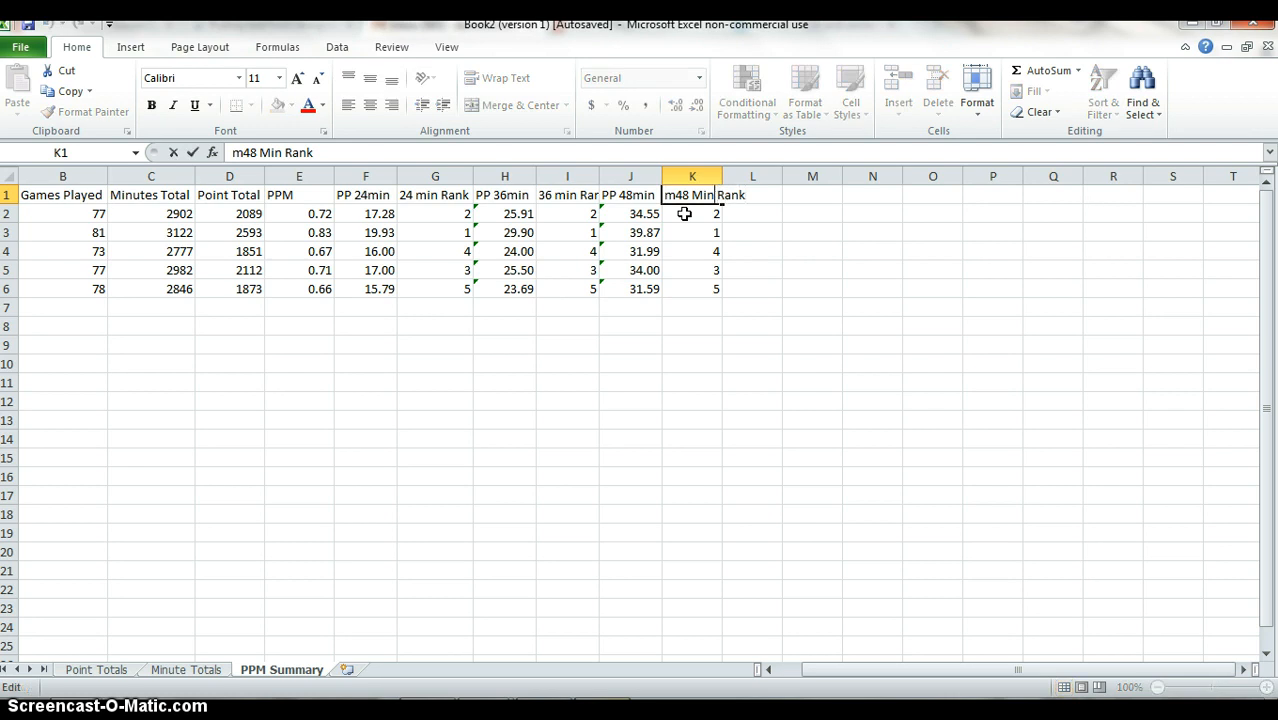
key("Left")
key("Left")
key("Left")
key("BackSpace")
key("Return")
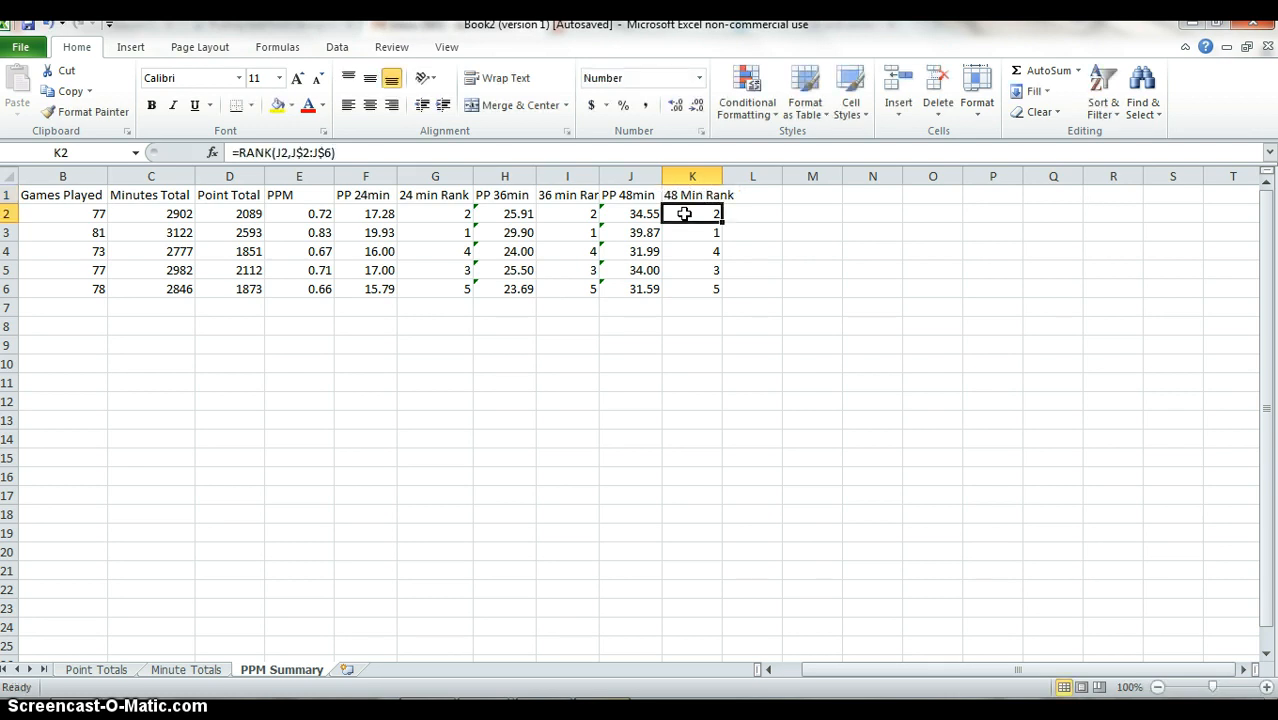
AutoFit the widths of columns B through K to the header texts in row 1.
key("Up")
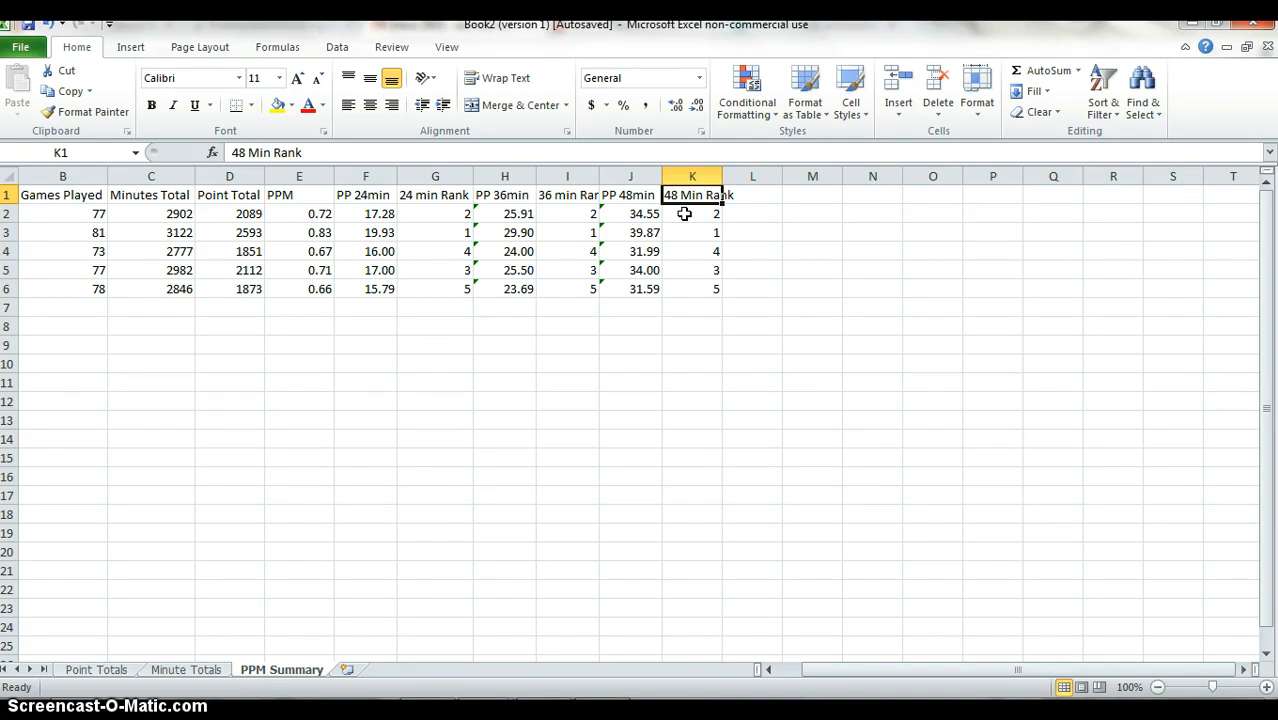
key("ctrl+shift+Left")
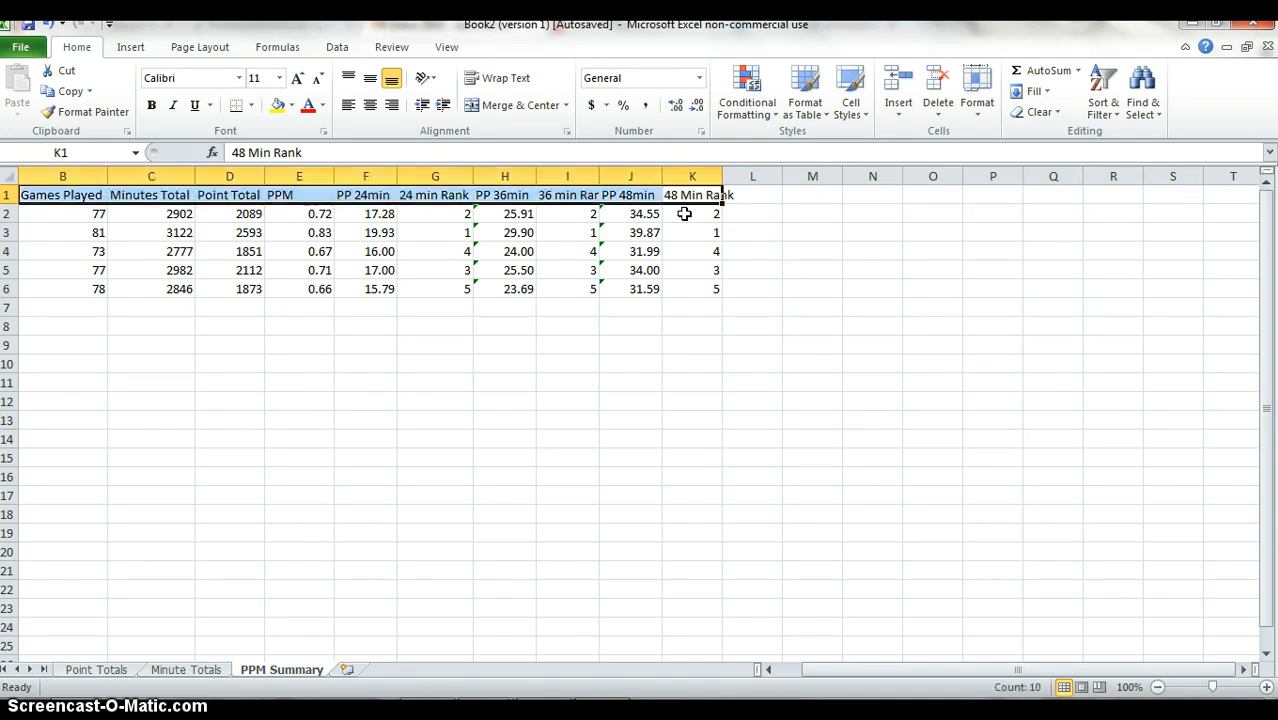
key("alt+h")
key("o")
key("i")
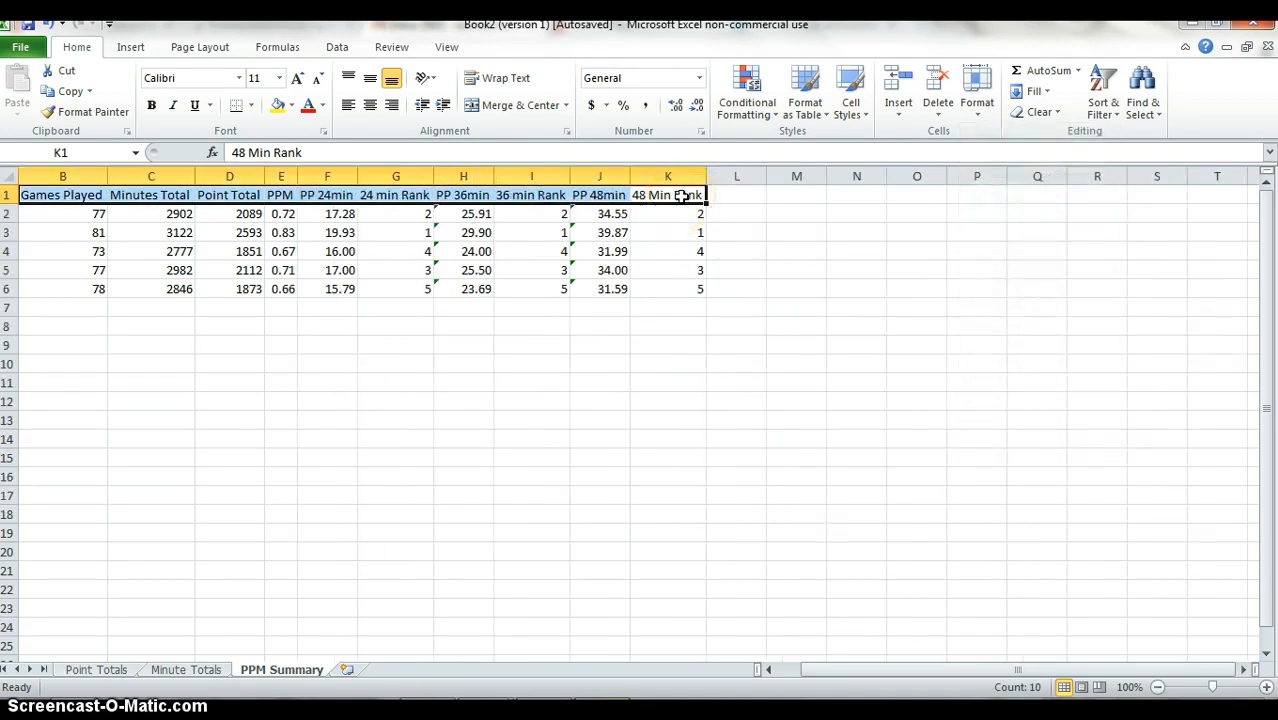
Examine which cells and ranges the RANK formulas in G2, I2 and K2 reference.
key("Left")
key("Left")
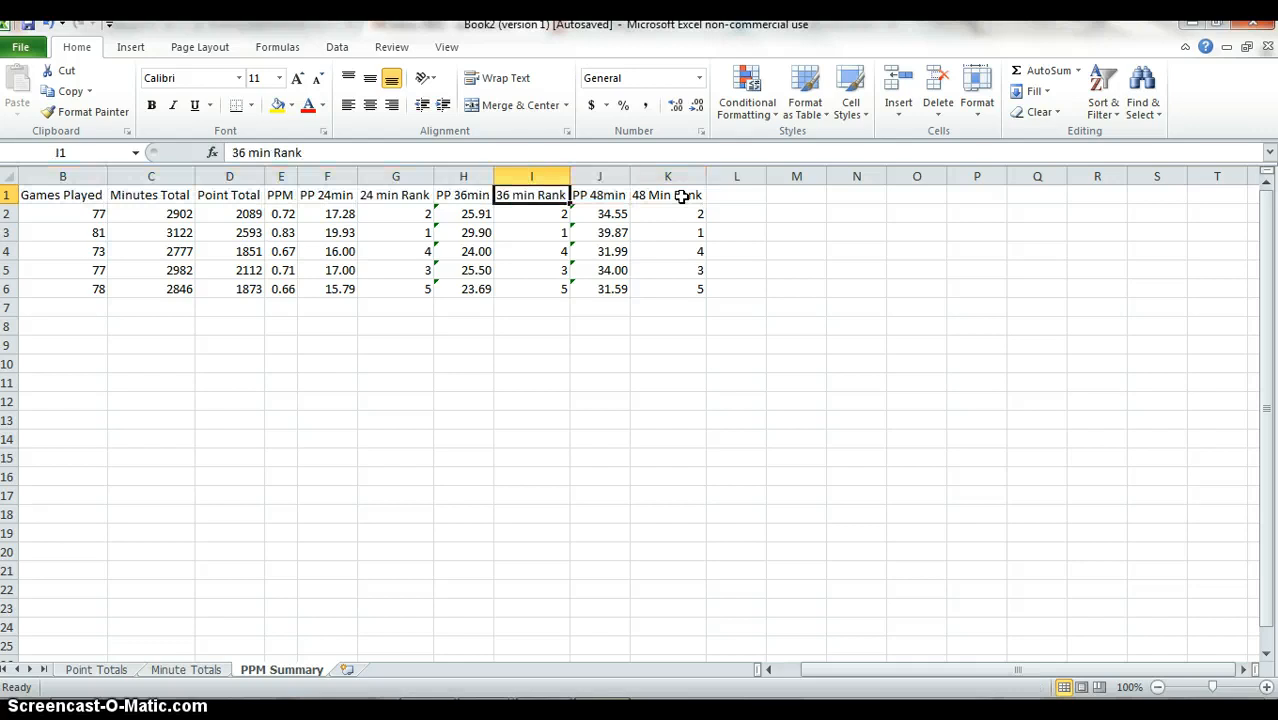
key("Down")
key("Down")
key("Left")
key("Left")
key("Left")
key("Left")
key("Left")
key("Left")
key("Left")
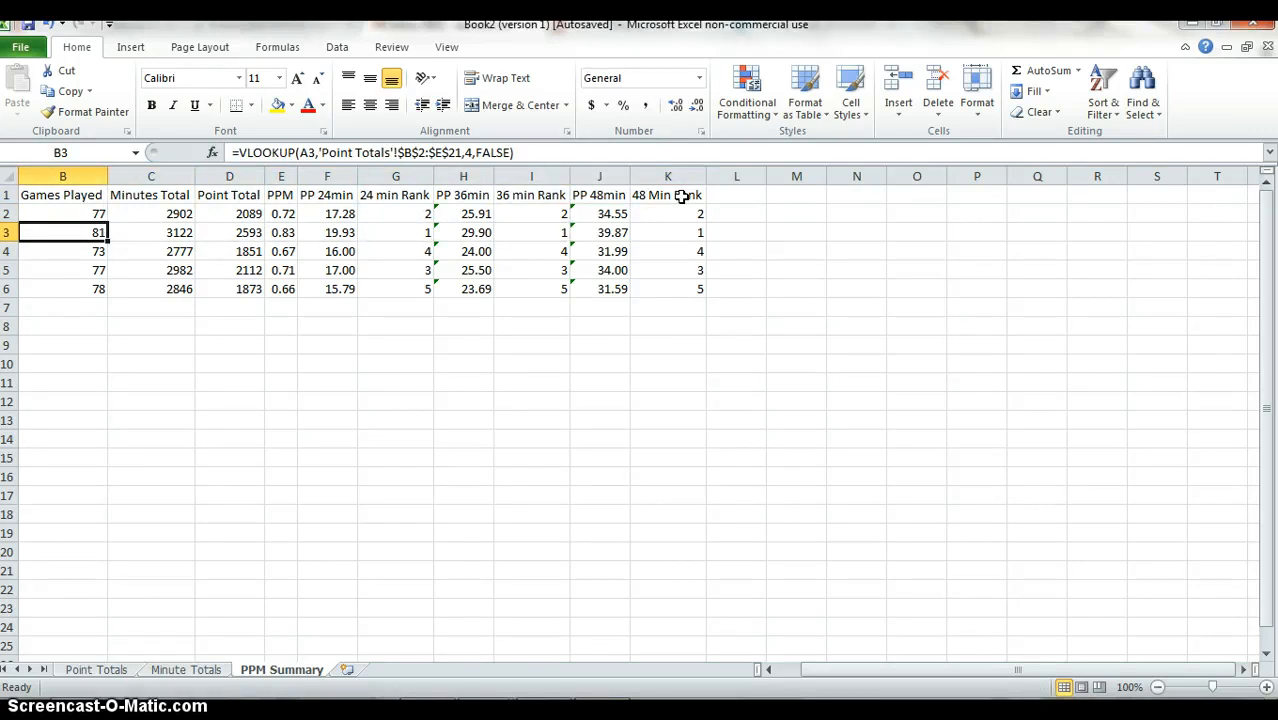
key("Right")
key("Right")
key("Right")
key("Right")
key("Right")
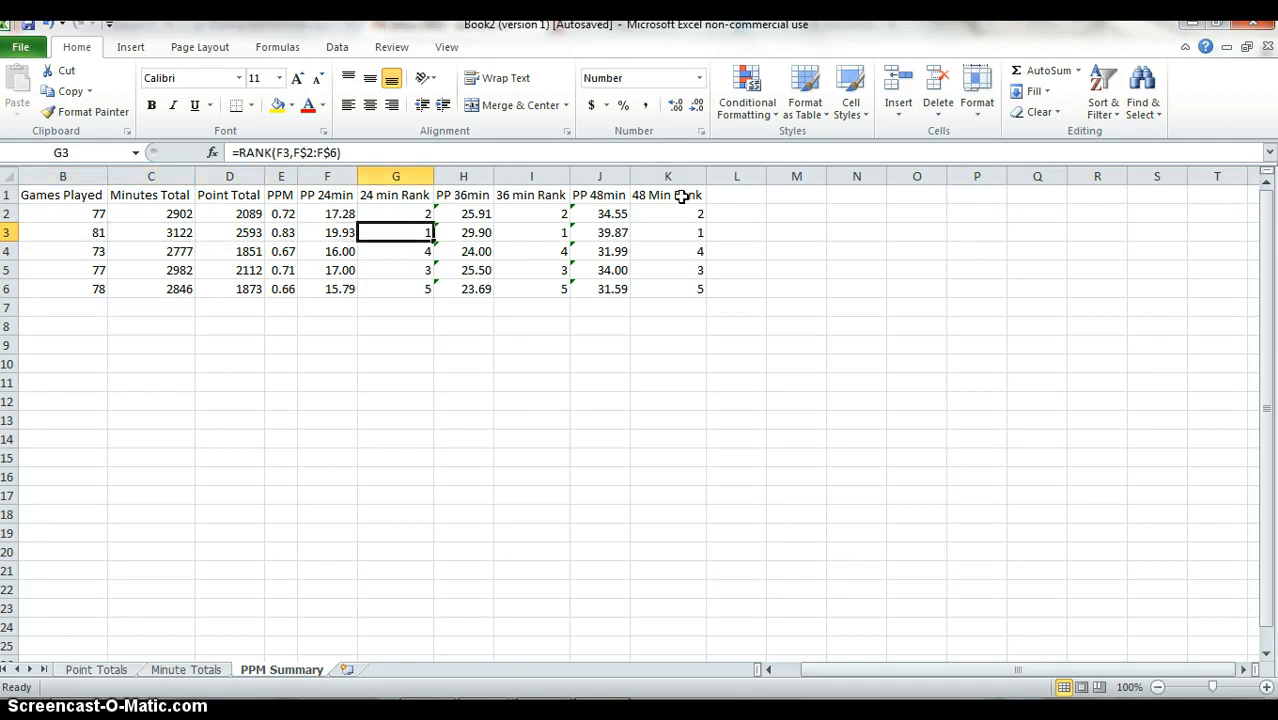
key("Up")
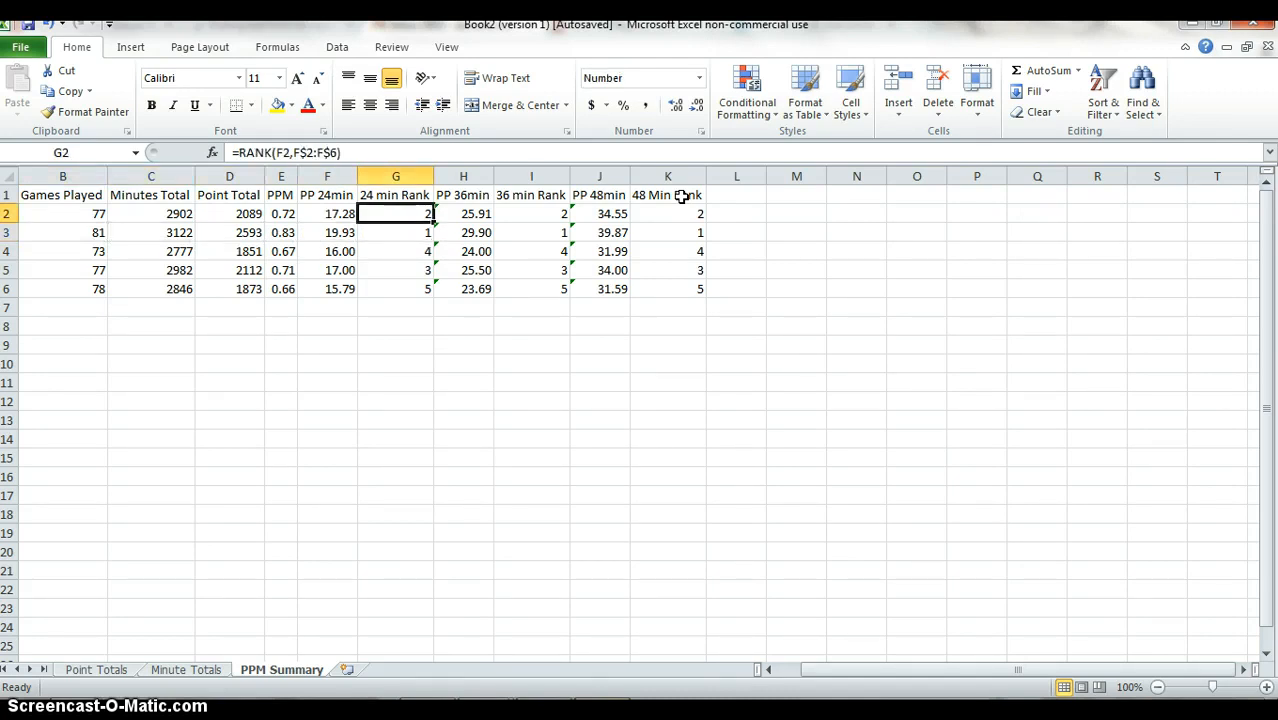
key("F2")
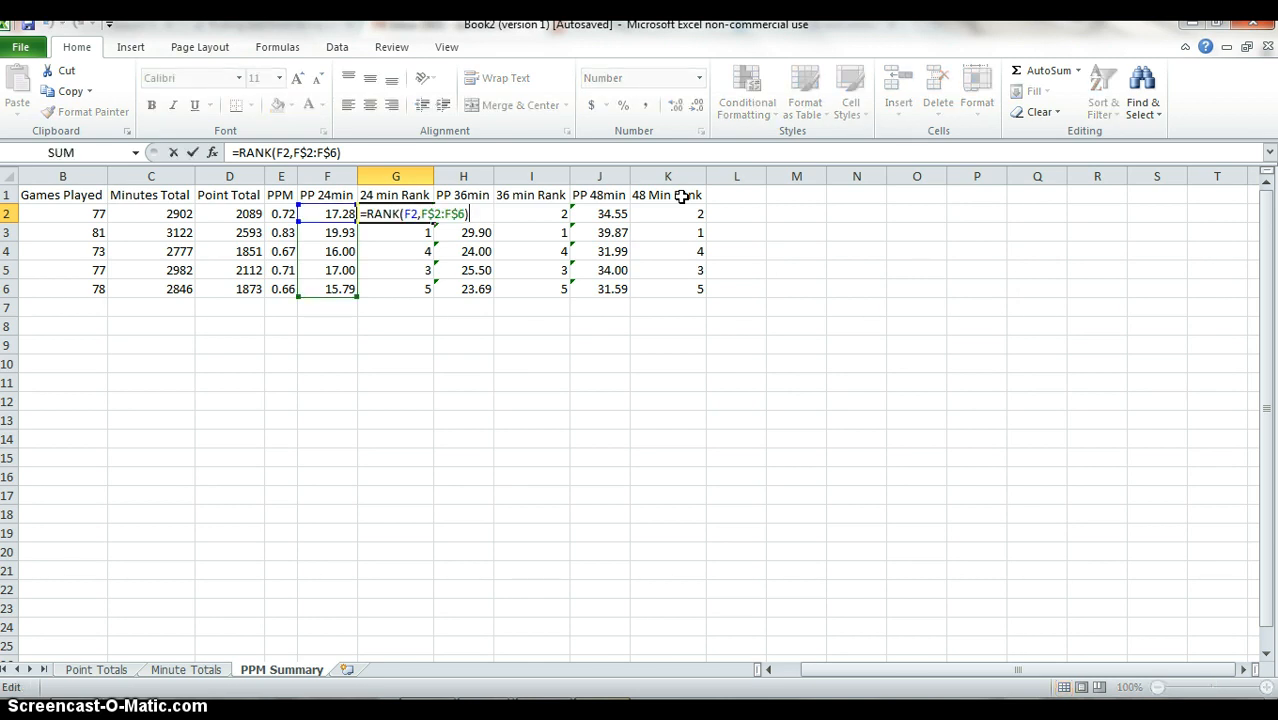
key("ctrl+Return")
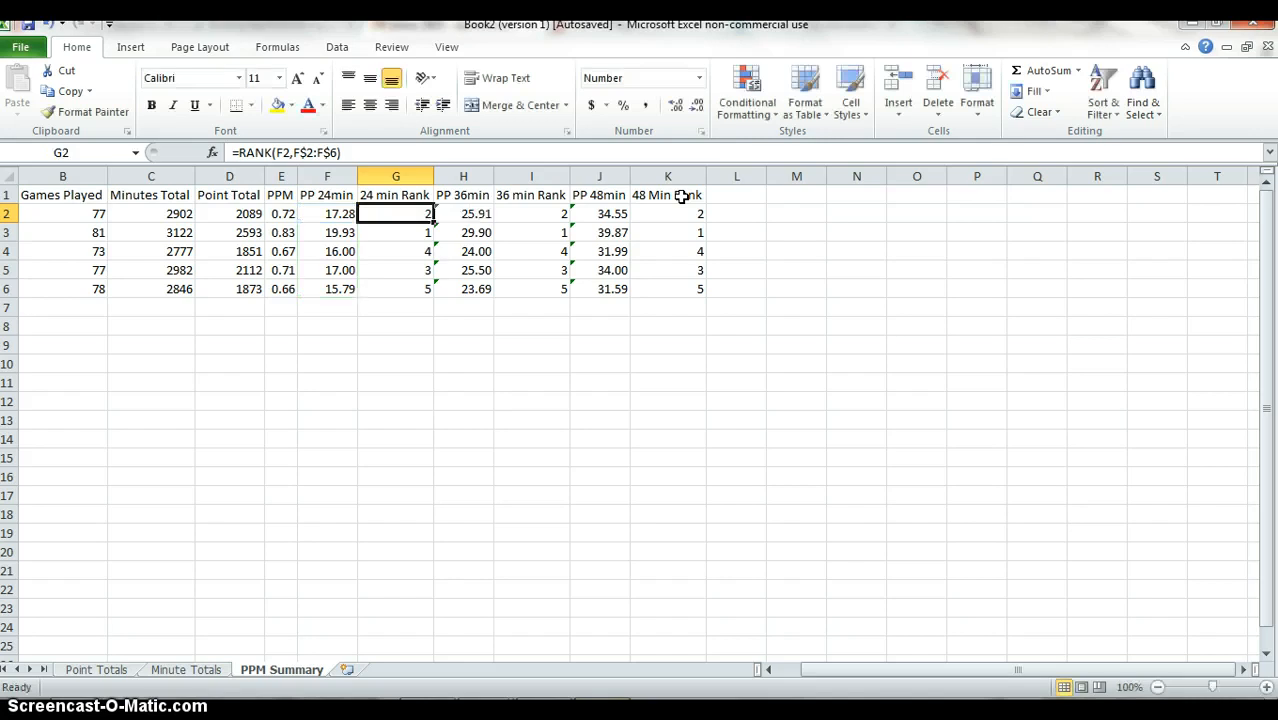
key("Right")
key("Right")
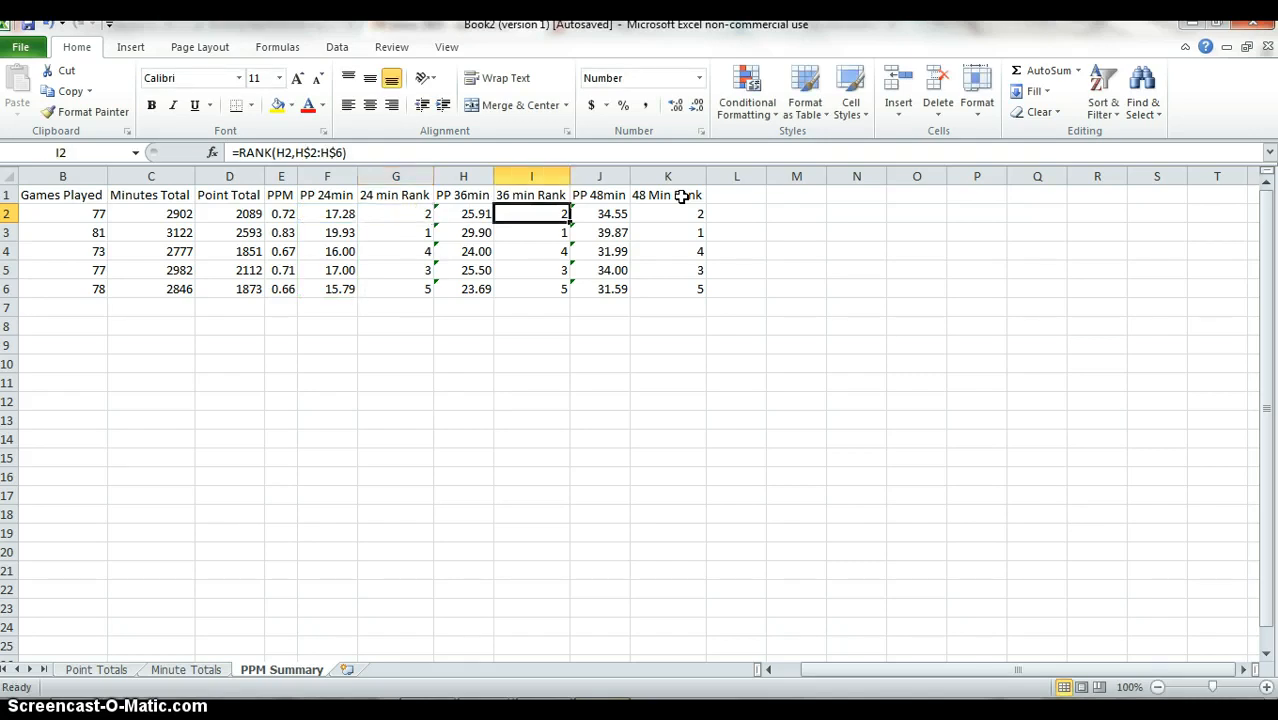
key("F2")
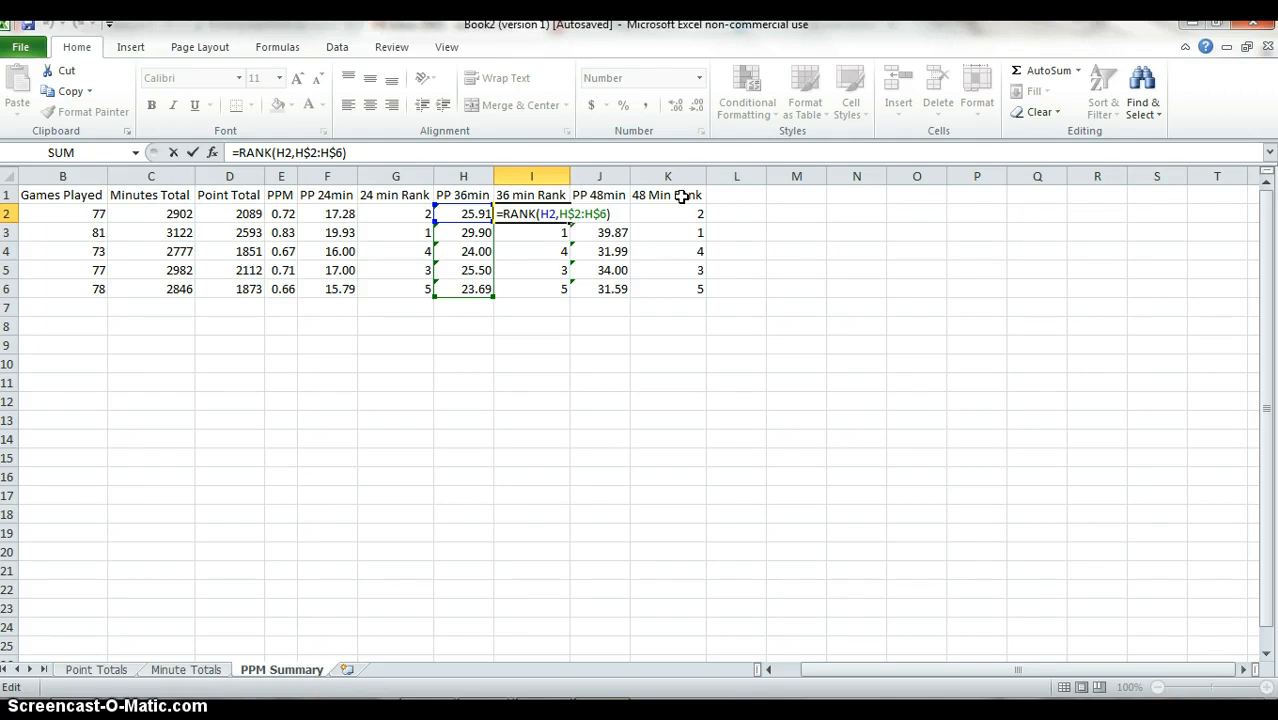
key("Escape")
key("Right")
key("Right")
key("F2")
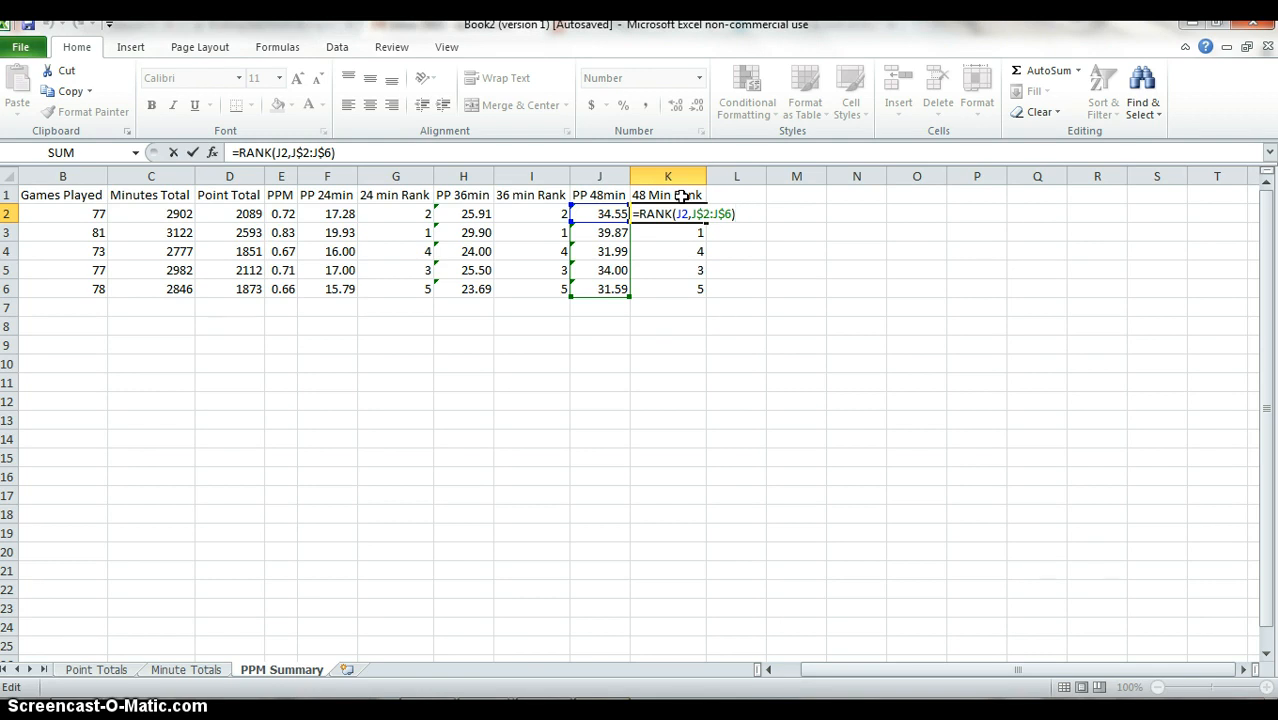
key("ctrl+Return")
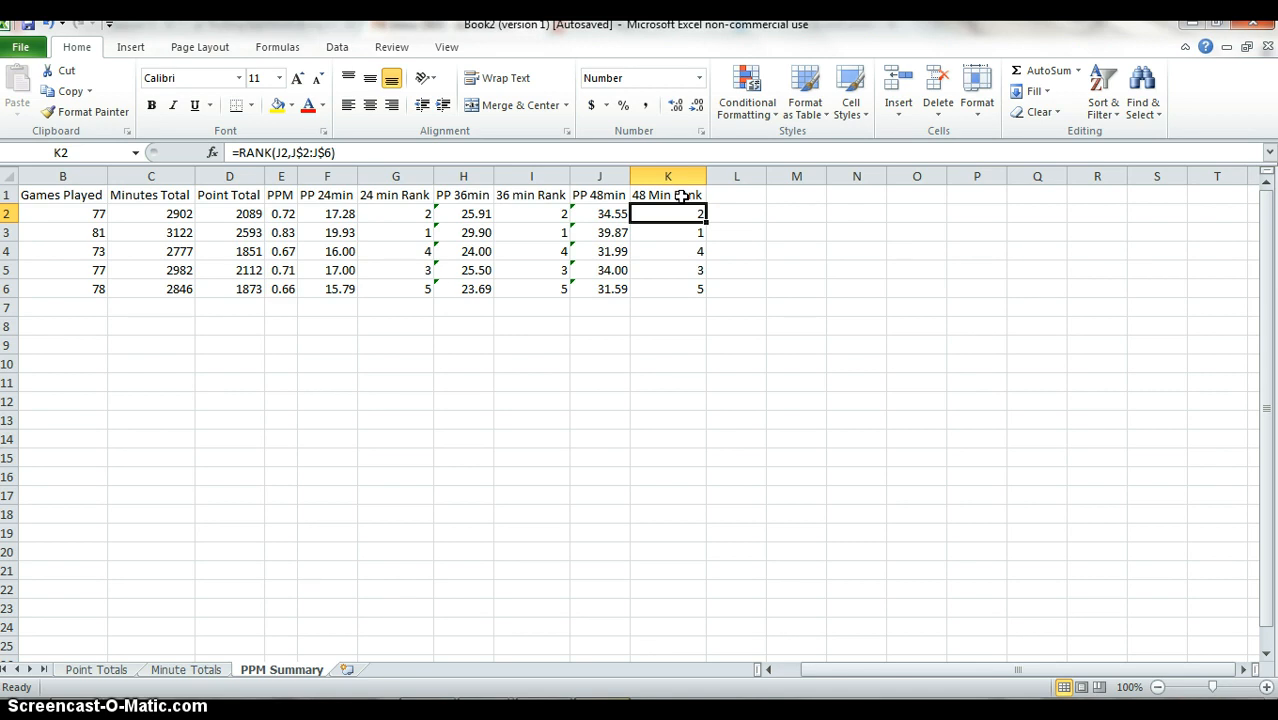
Hide the gridlines on the PPM Summary sheet.
left_click(681, 196)
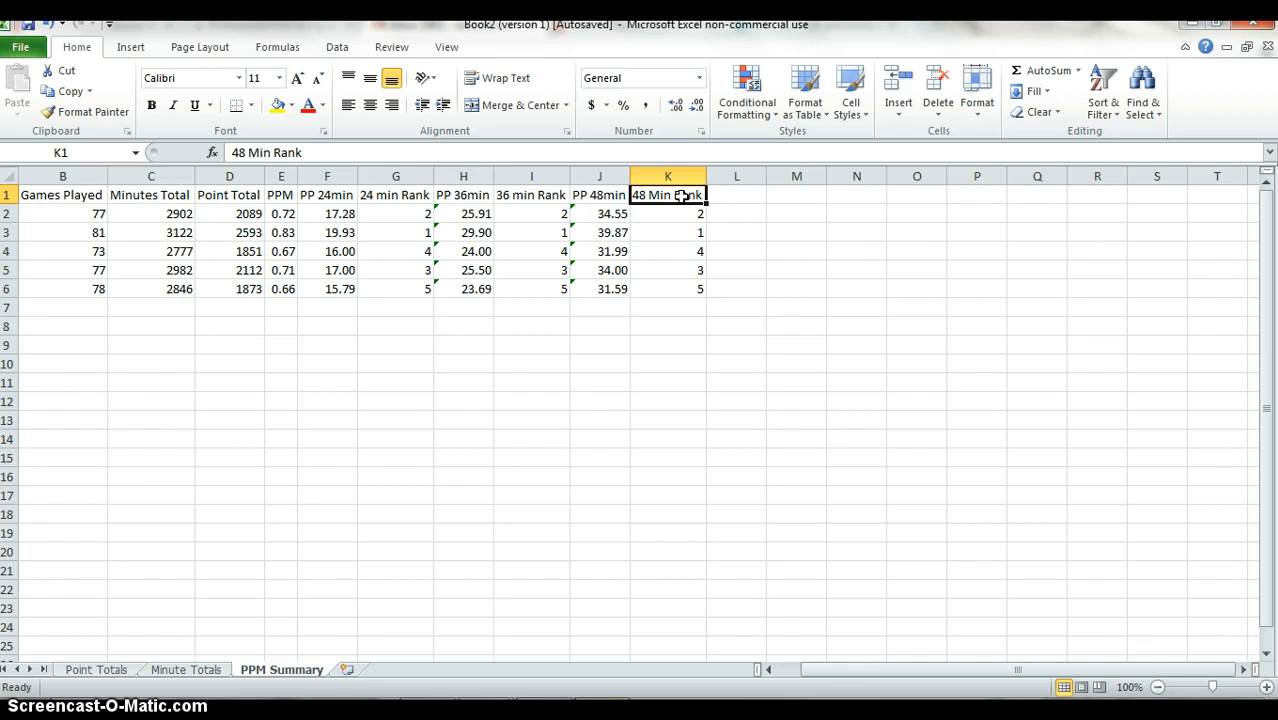
key("alt")
key("w")
key("v")
key("g")
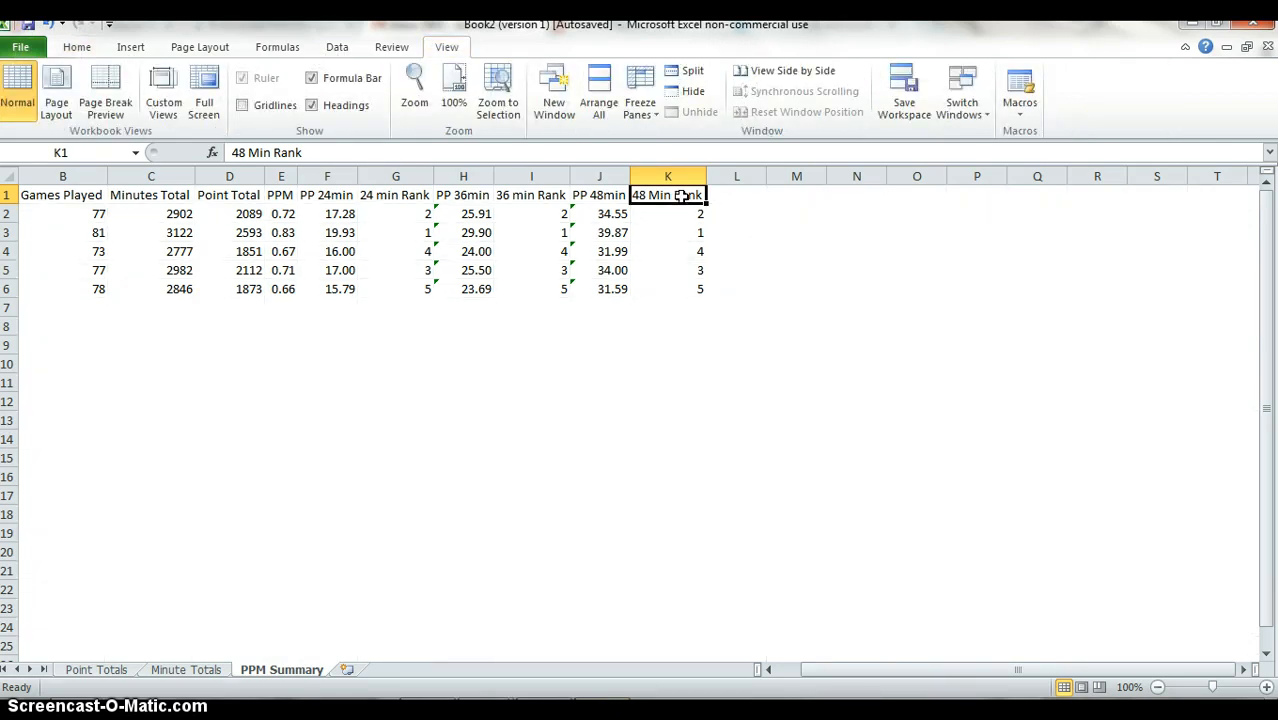
Apply outside borders around the table range B1:K6.
key("ctrl+shift+Left")
key("ctrl+shift+Down")
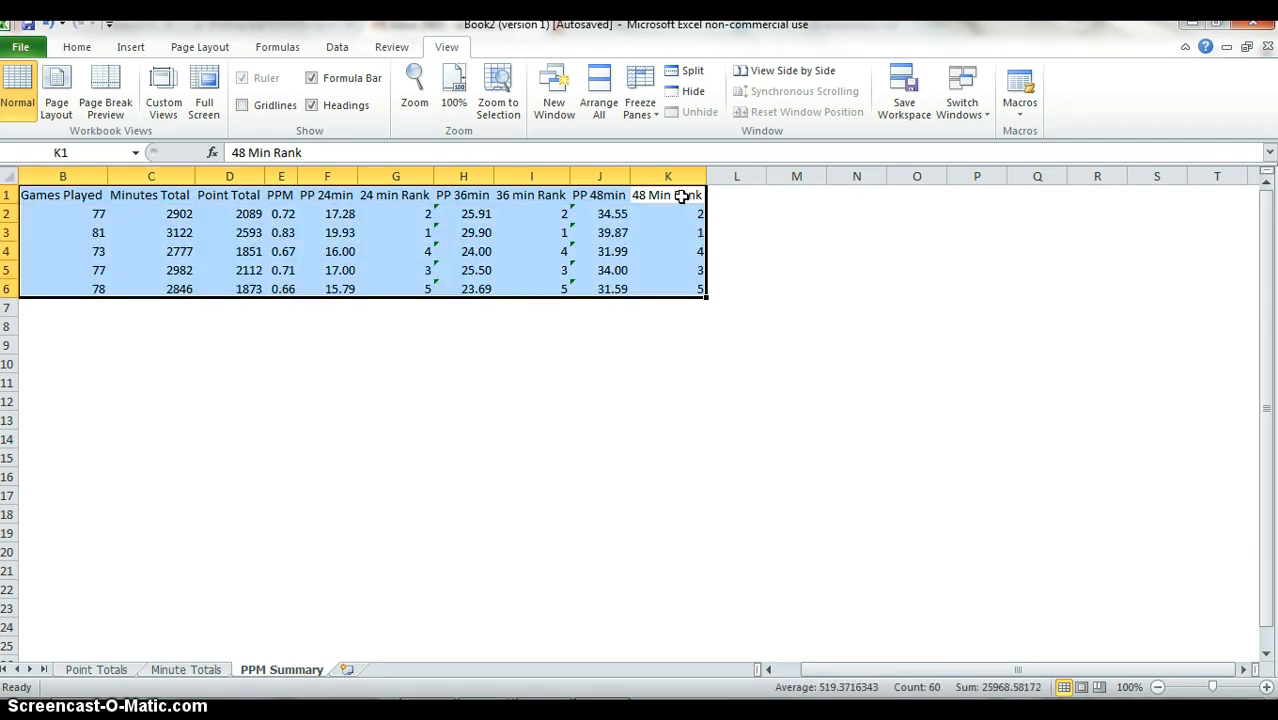
key("alt")
key("h")
key("b")
key("s")
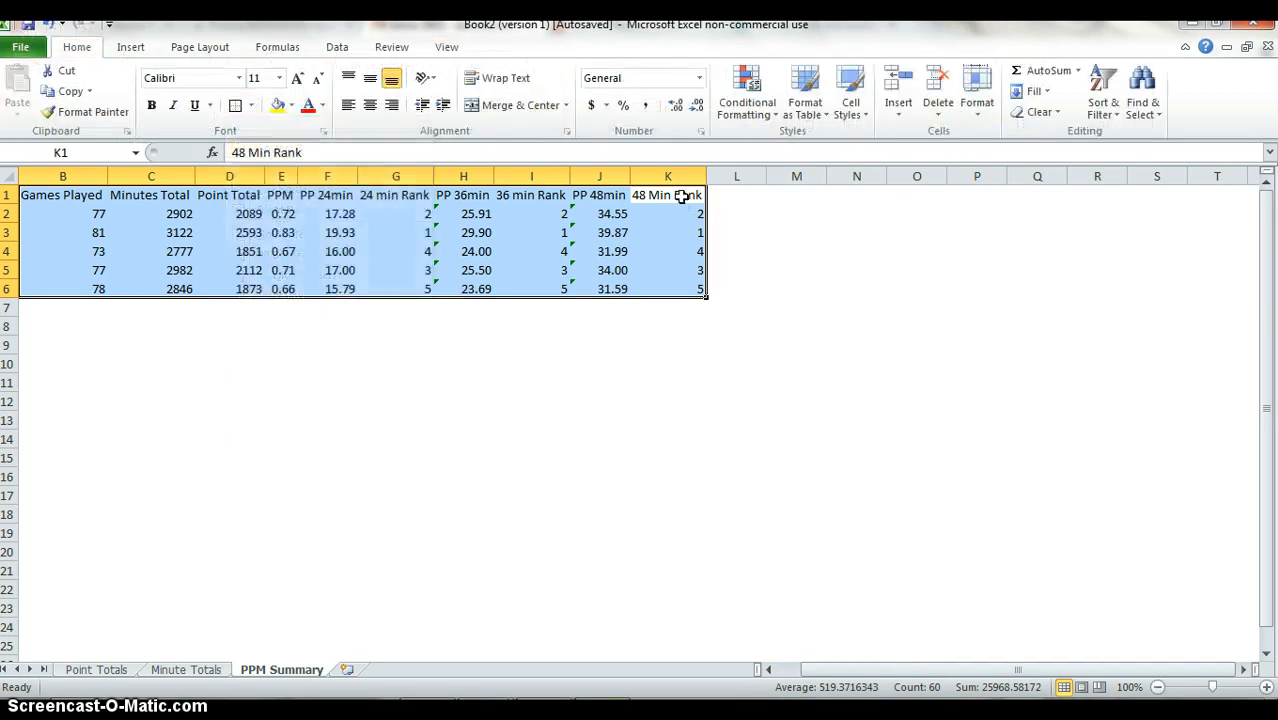
Apply a bottom double border to the header cells B1:K1.
left_click(681, 196)
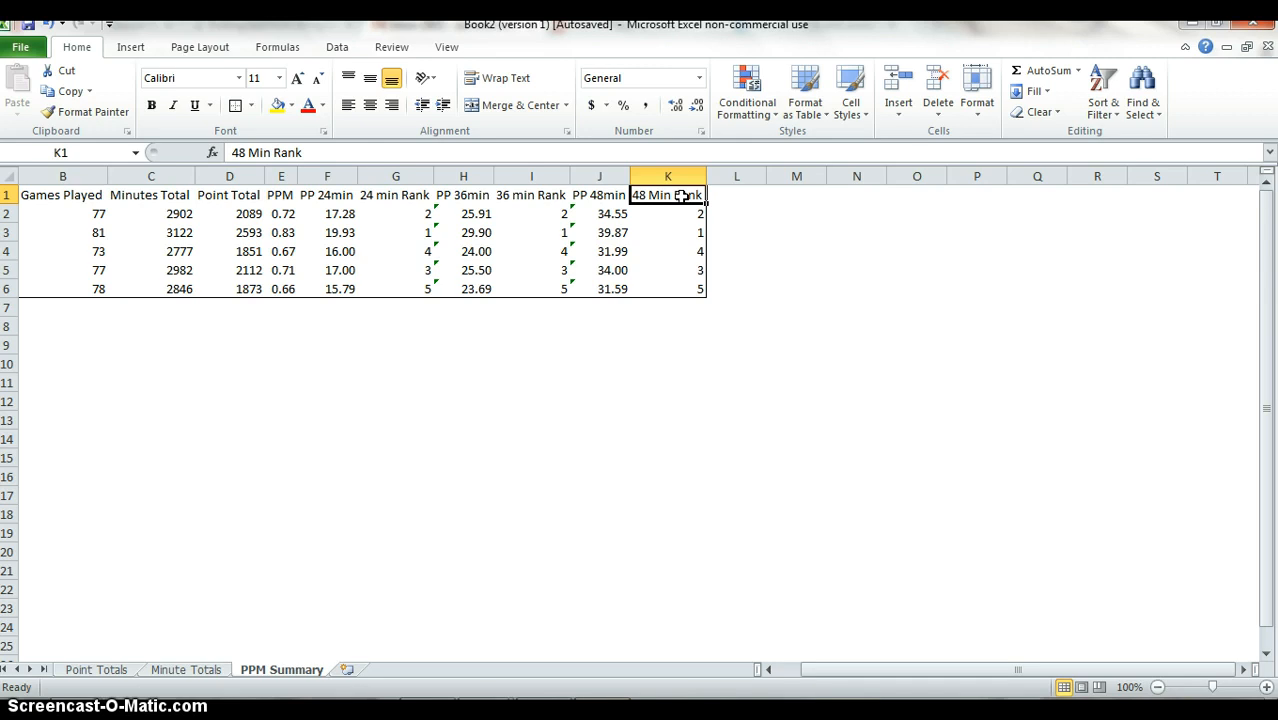
key("ctrl+shift+Left")
key("alt")
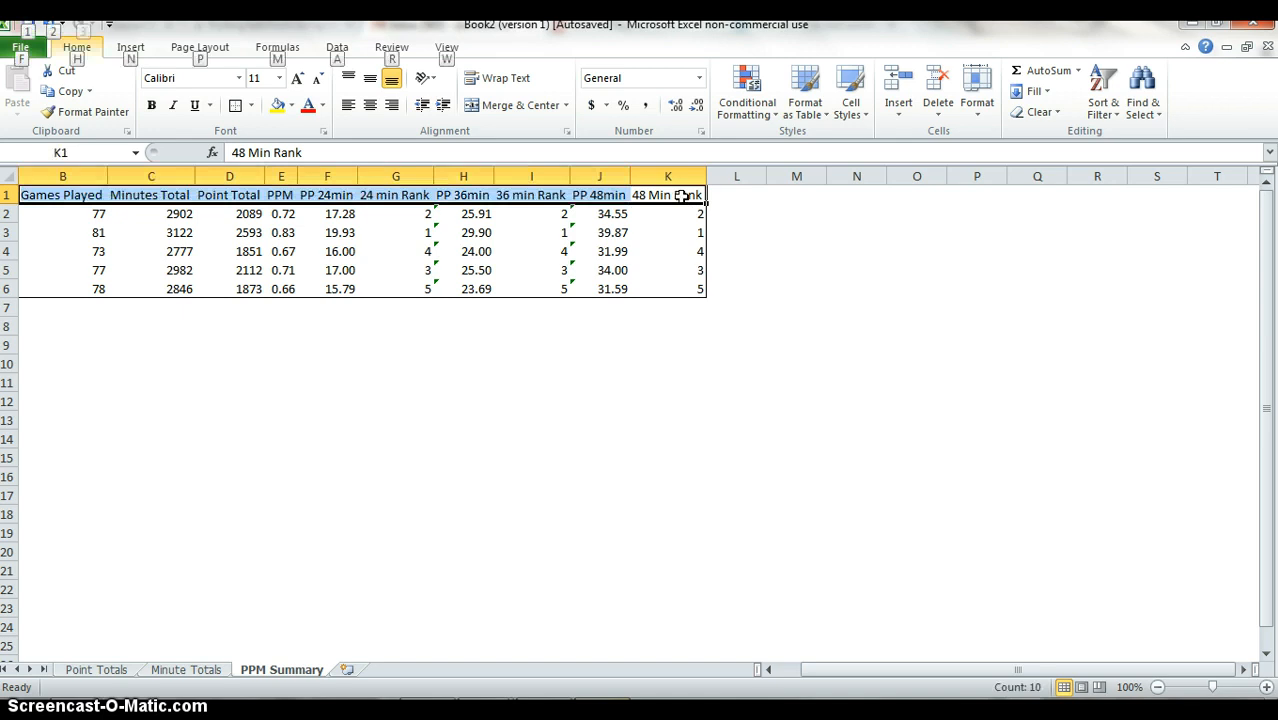
key("h")
key("b")
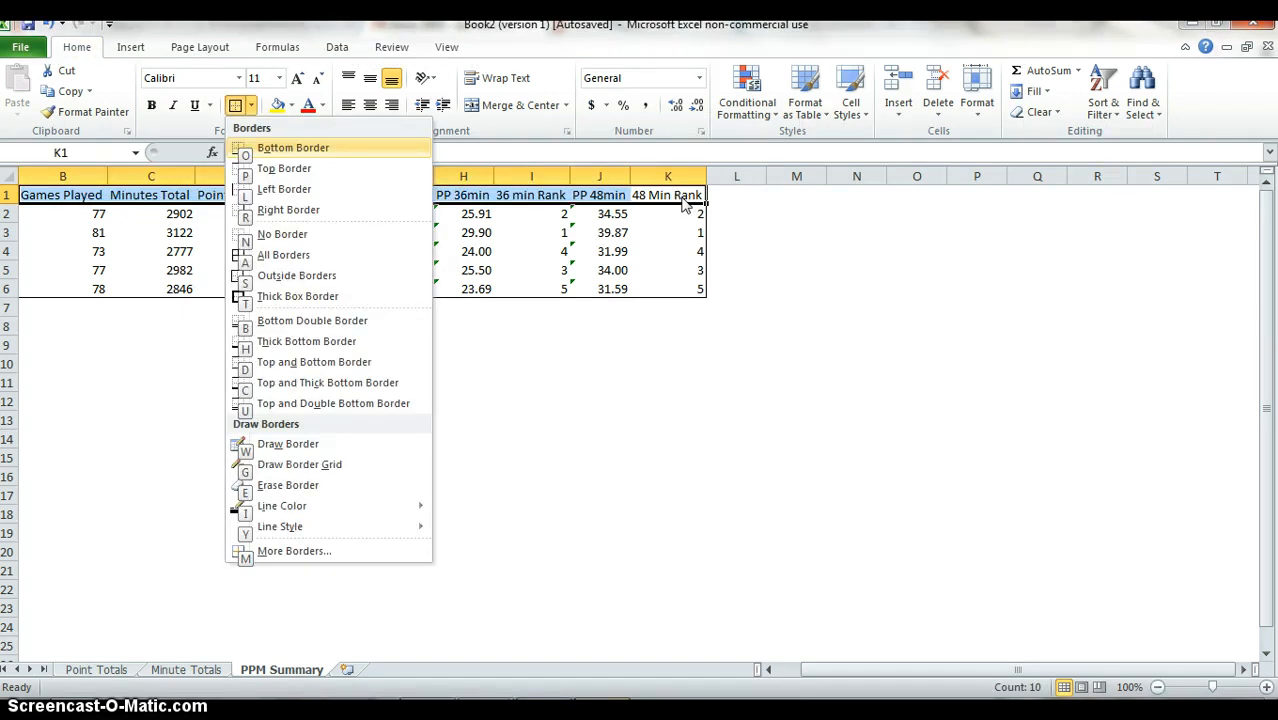
key("b")
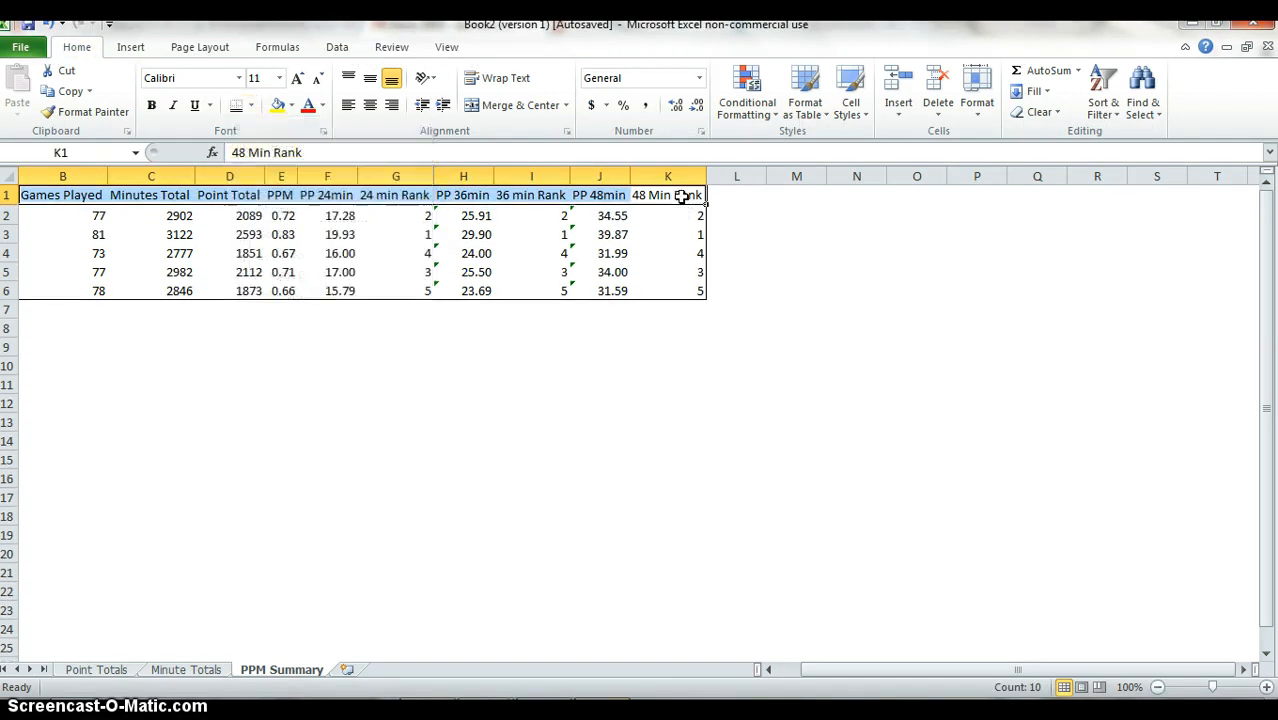
key("Down")
key("Down")
key("Left")
key("Left")
key("Left")
key("Left")
key("Left")
key("Left")
key("Left")
key("Left")
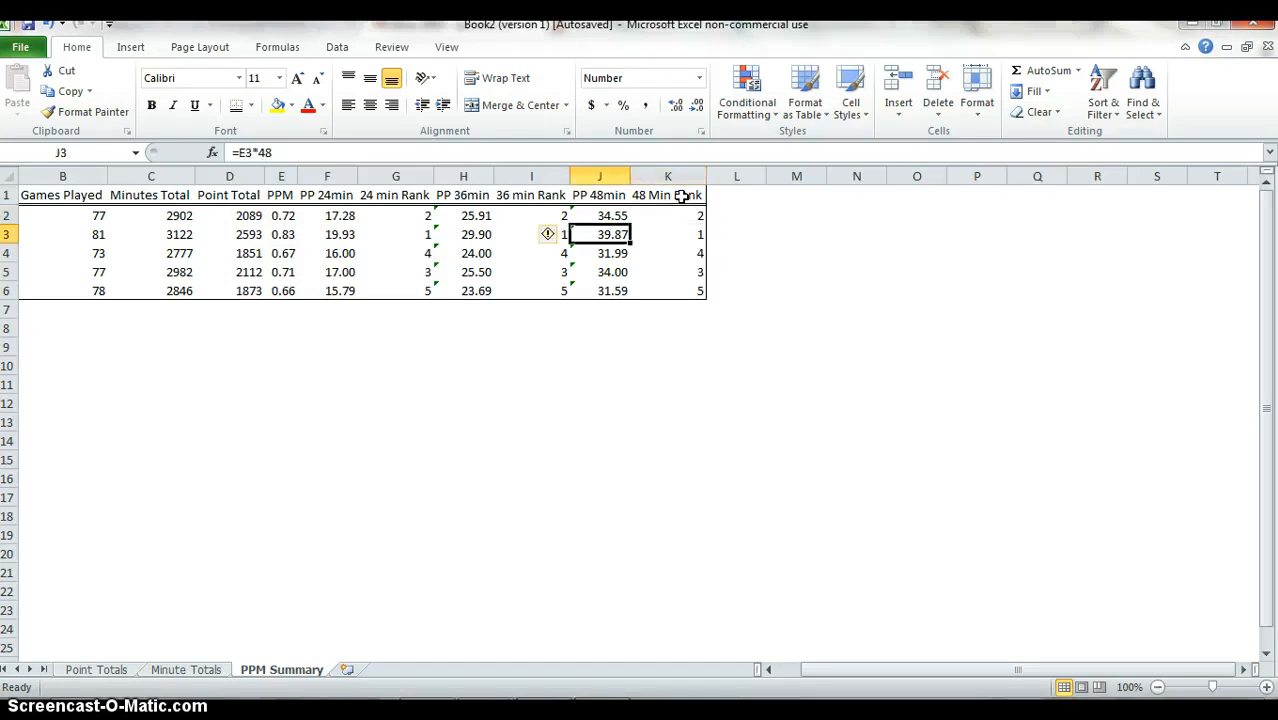
key("Left")
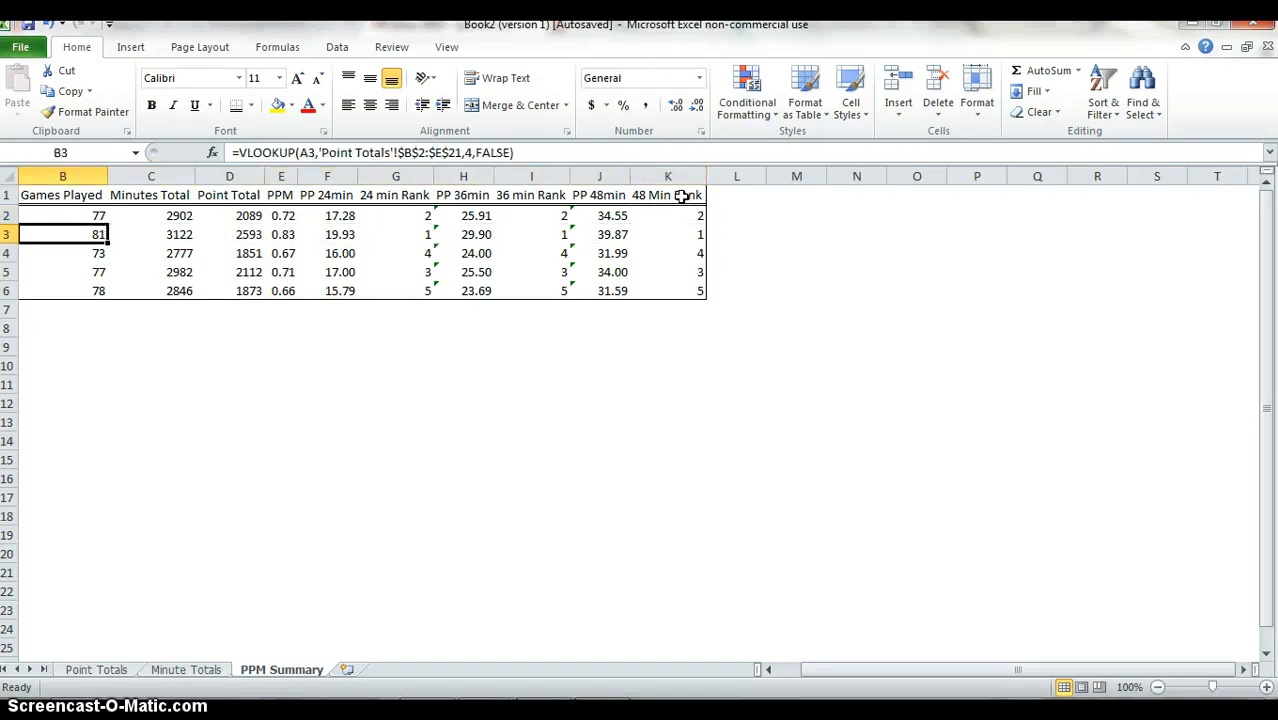
key("Up")
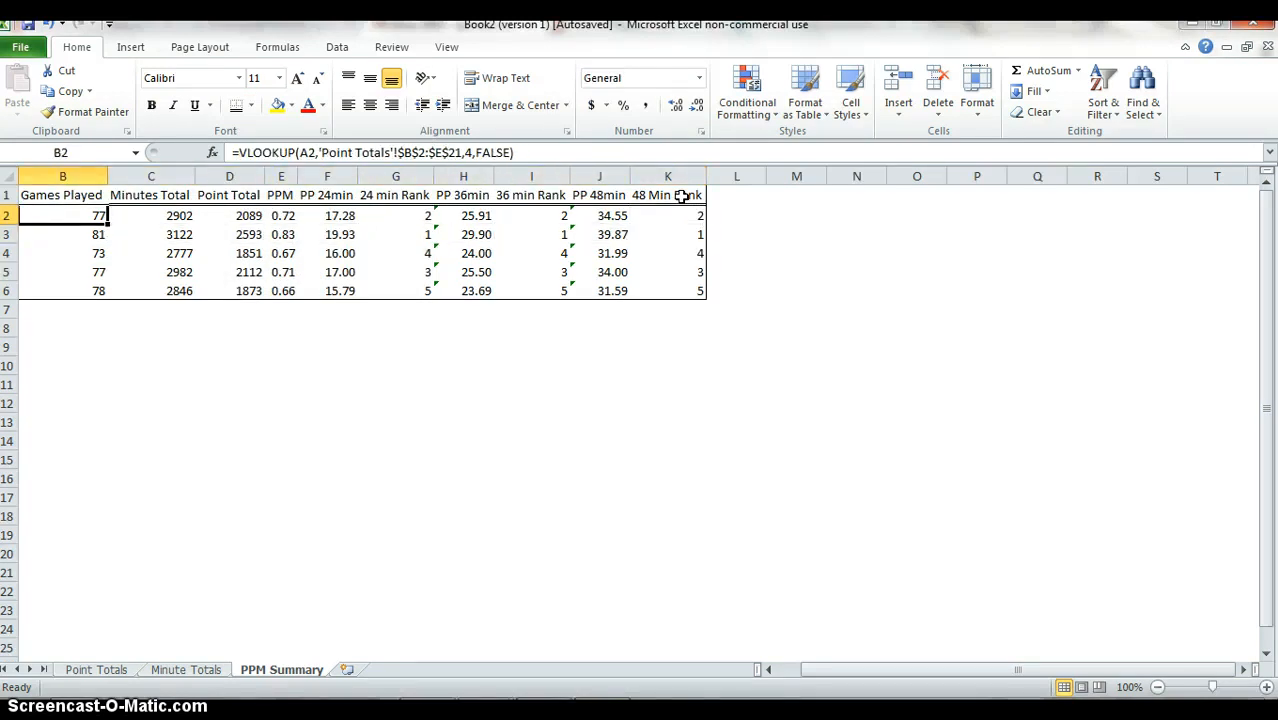
key("ctrl+Home")
key("Down")
key("Down")
key("Down")
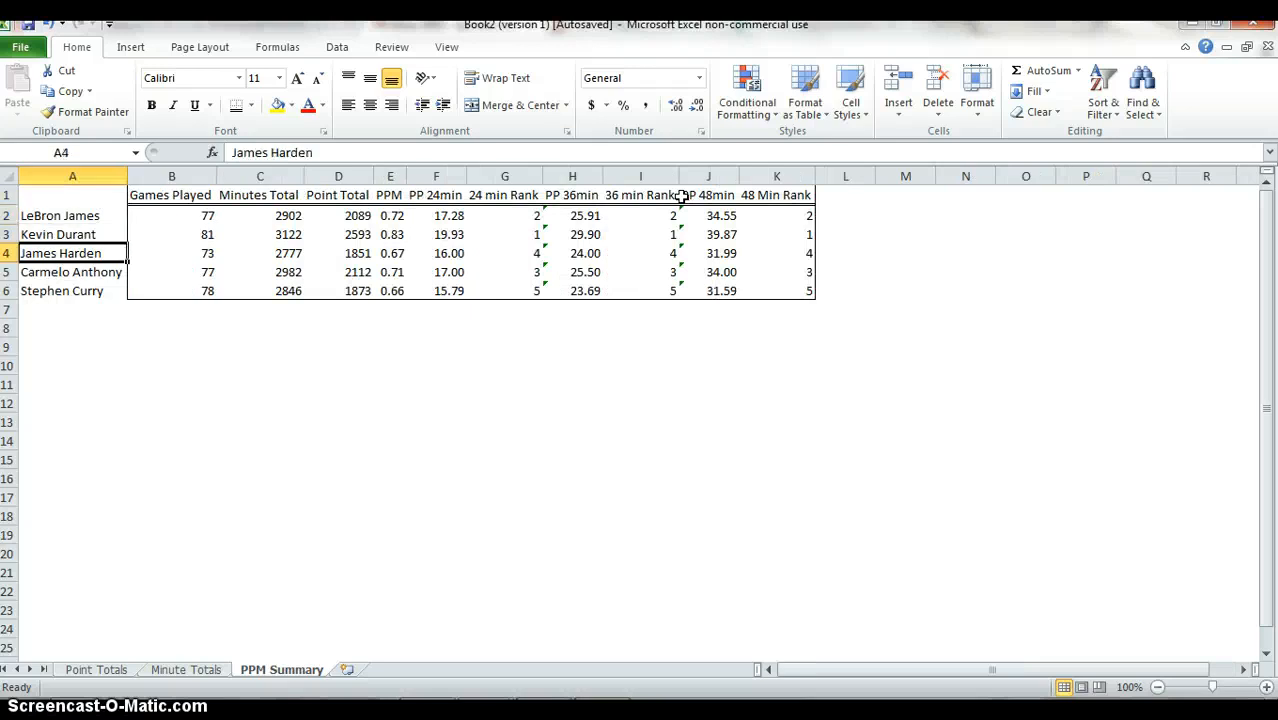
key("Up")
key("Up")
key("Up")
key("ctrl+shift+Down")
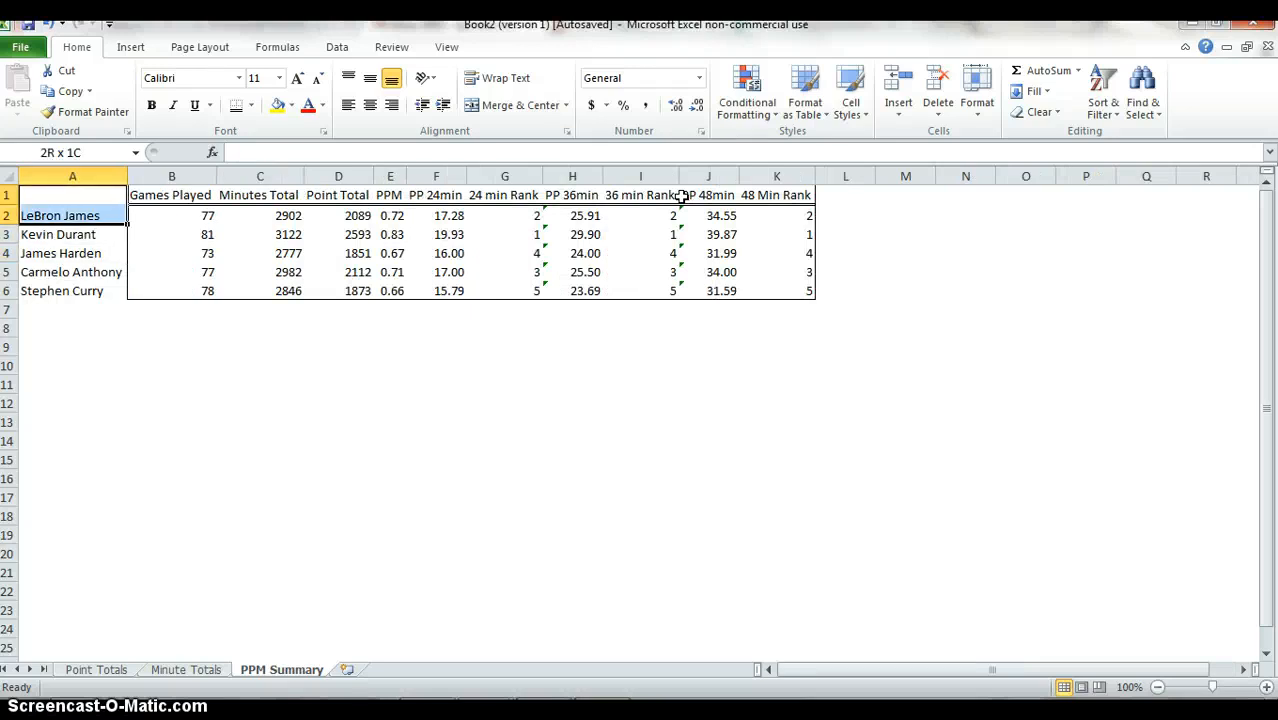
key("ctrl+shift+Down")
left_click(681, 196)
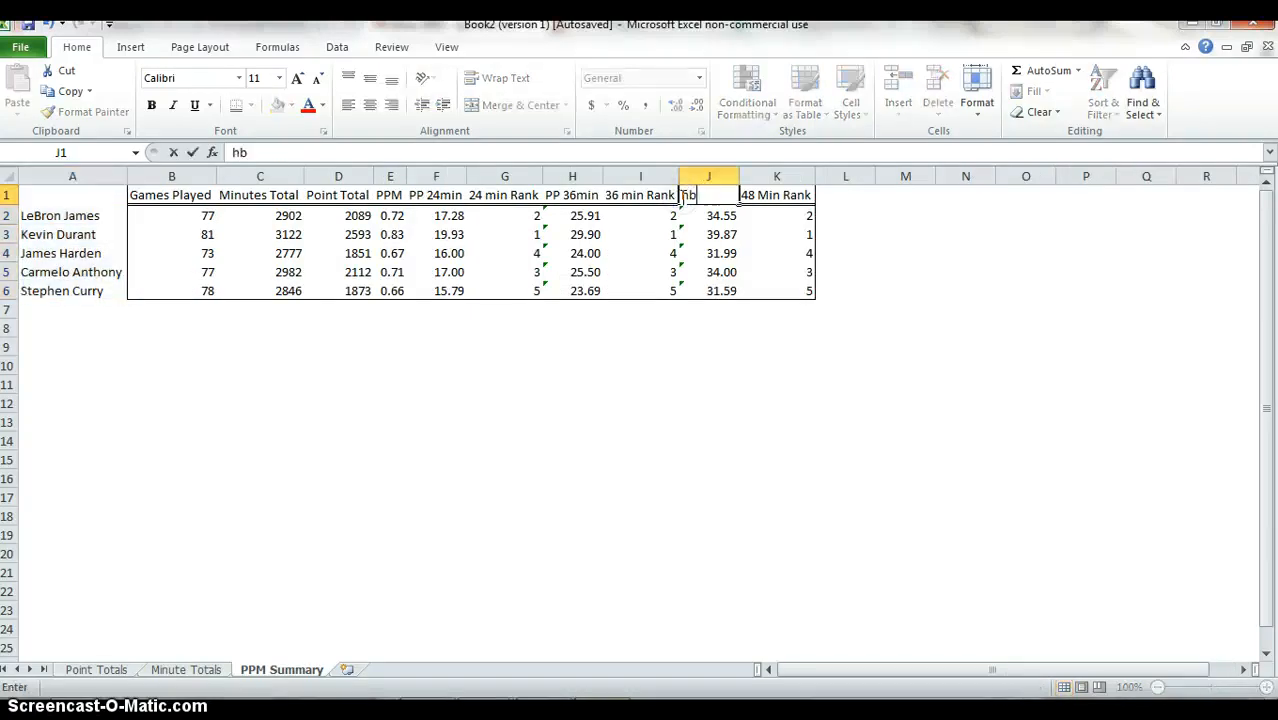
key("ctrl+Home")
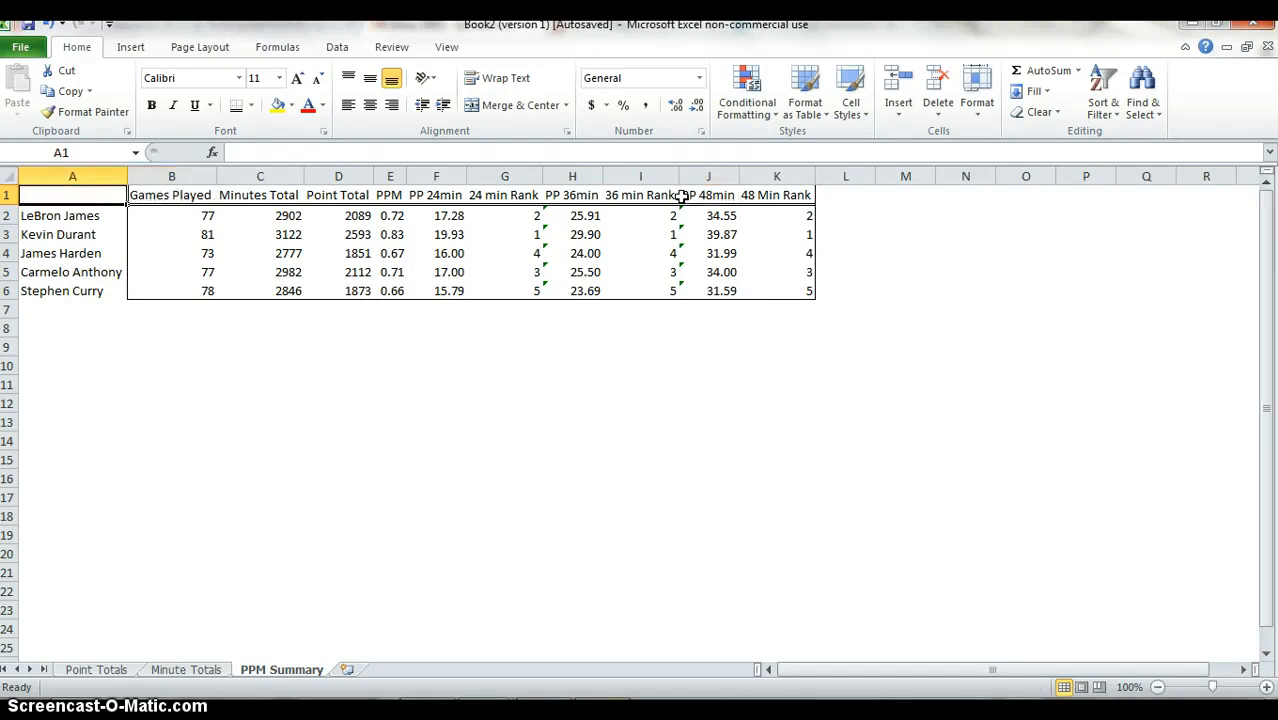
Apply outside borders around the player name column, A1:A6.
key("ctrl+shift+Down")
key("ctrl+shift+Down")
key("alt")
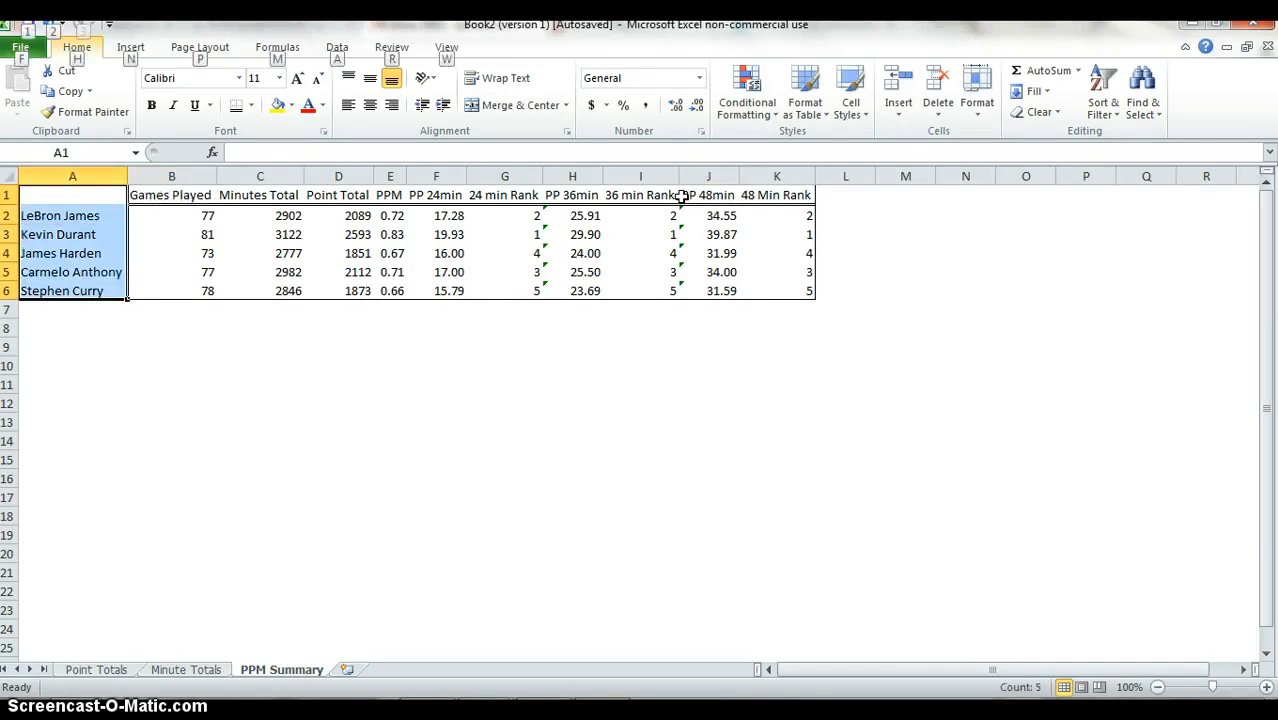
key("h")
key("b")
key("s")
key("Down")
key("Down")
key("Down")
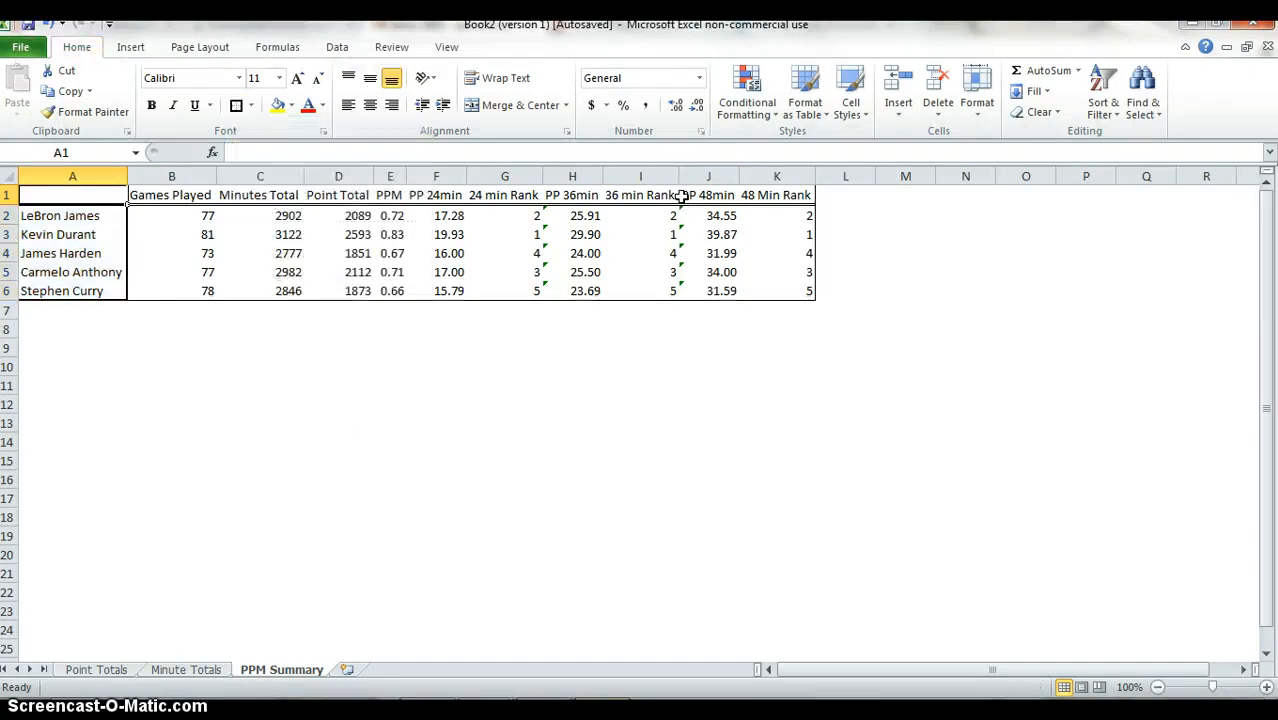
Apply a bottom border to the empty corner cell A1.
key("Up")
key("Up")
key("Up")
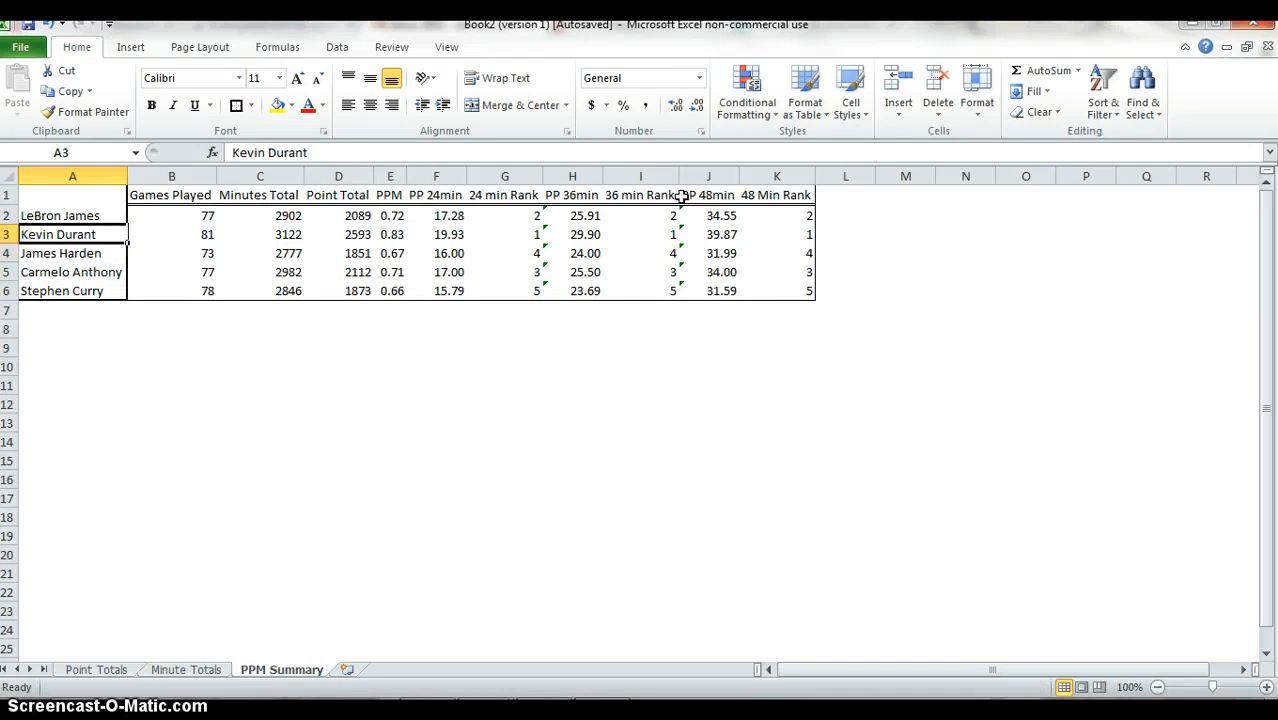
key("Down")
key("alt")
key("h")
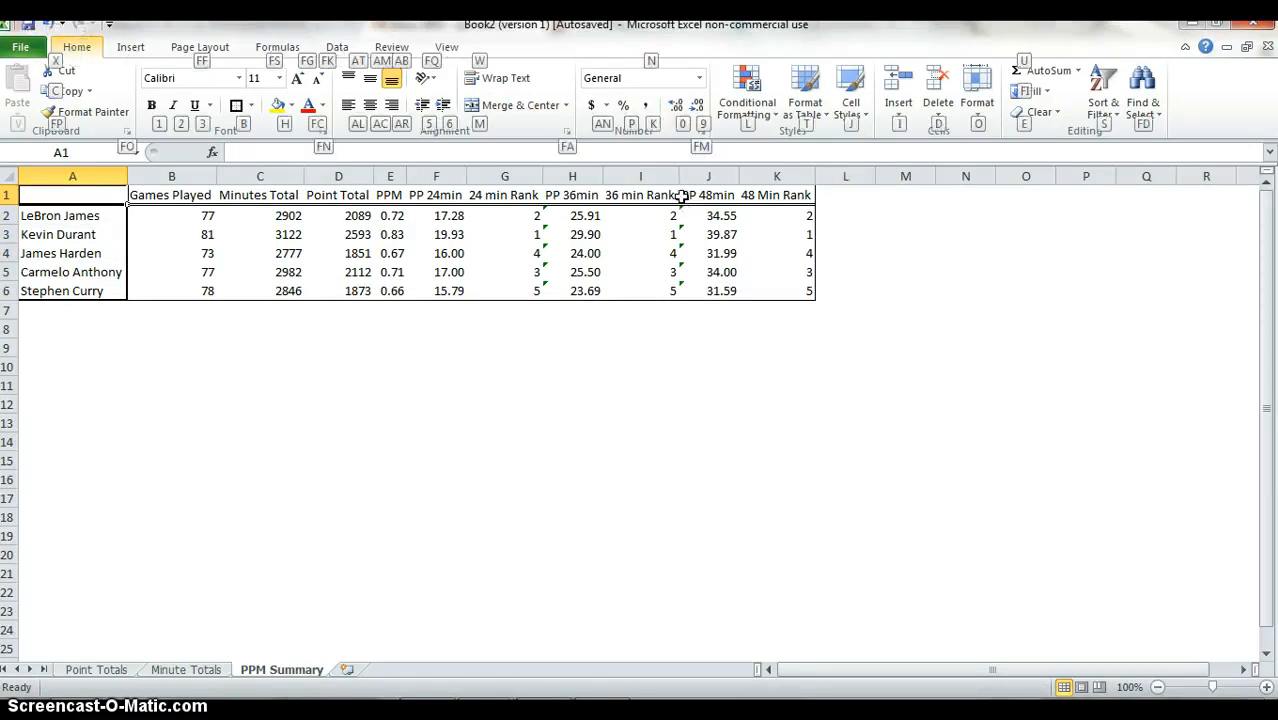
key("b")
key("o")
key("Down")
key("Down")
key("Down")
key("Up")
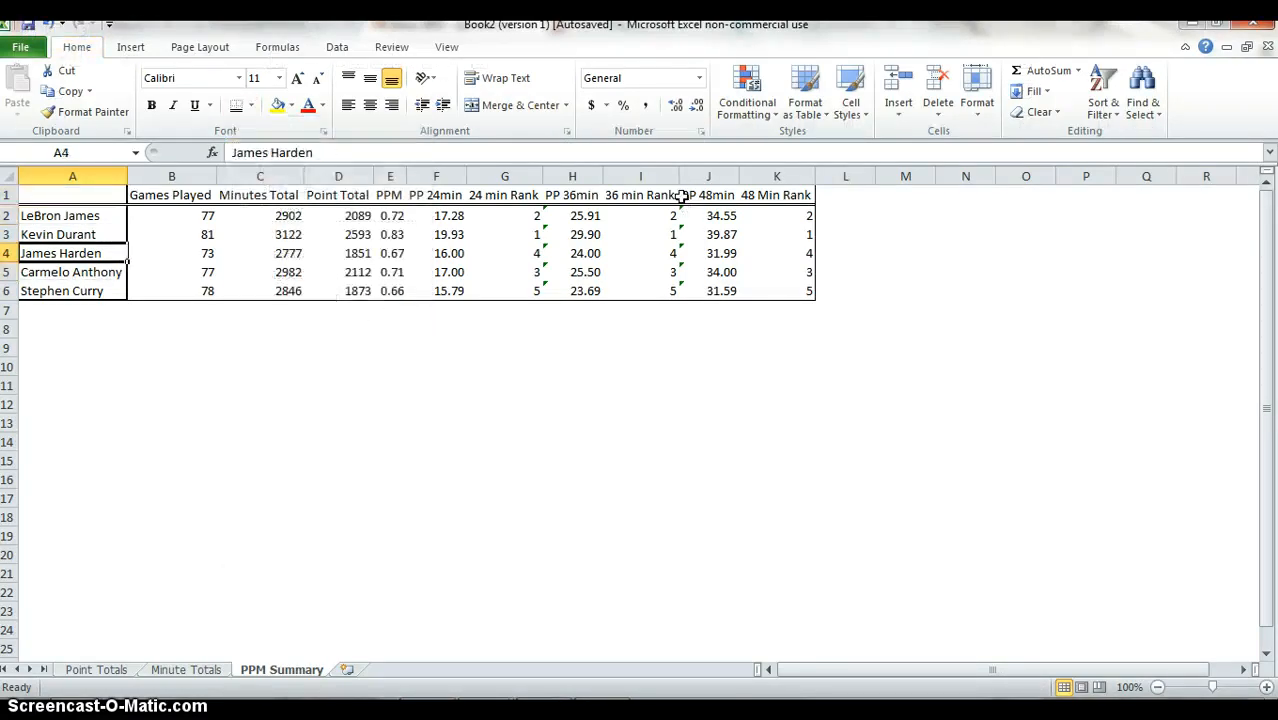
key("Up")
key("Up")
key("Down")
key("Down")
key("Down")
key("Down")
key("Down")
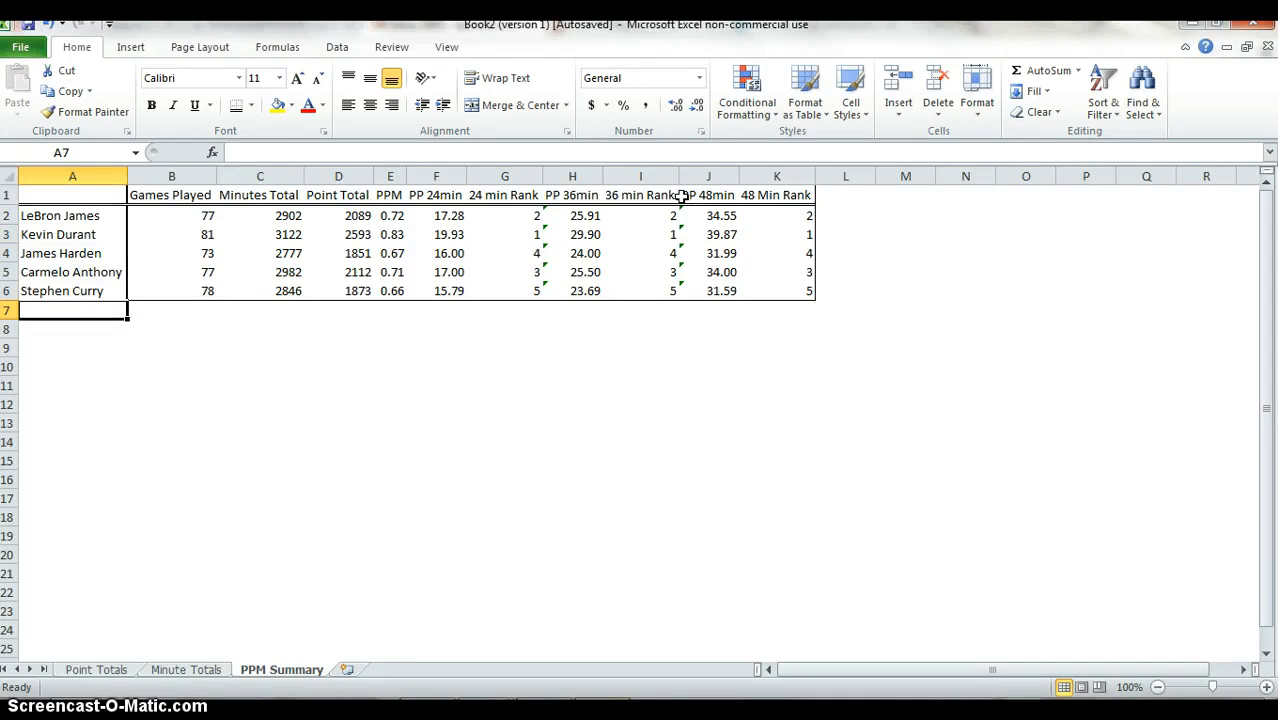
Make the header row A1:K1 bold.
key("Up")
key("Up")
key("Up")
key("Up")
key("Up")
key("Up")
key("shift+Right")
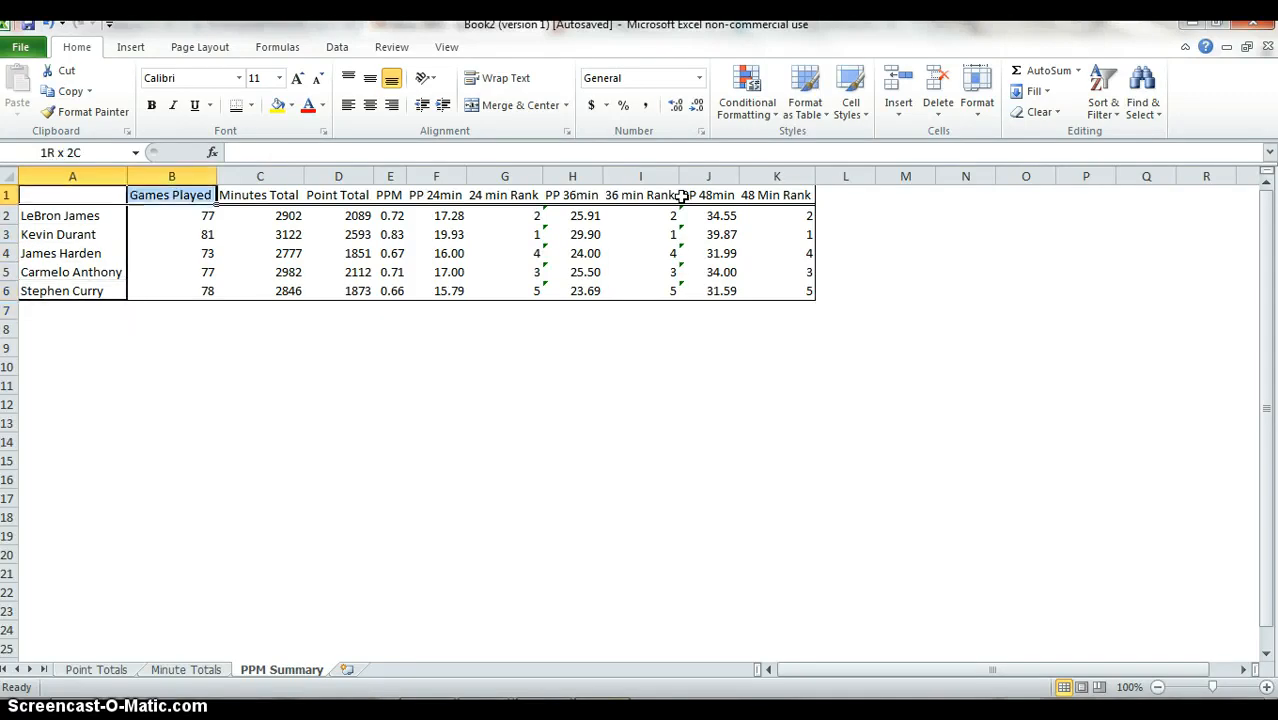
key("ctrl+shift+Right")
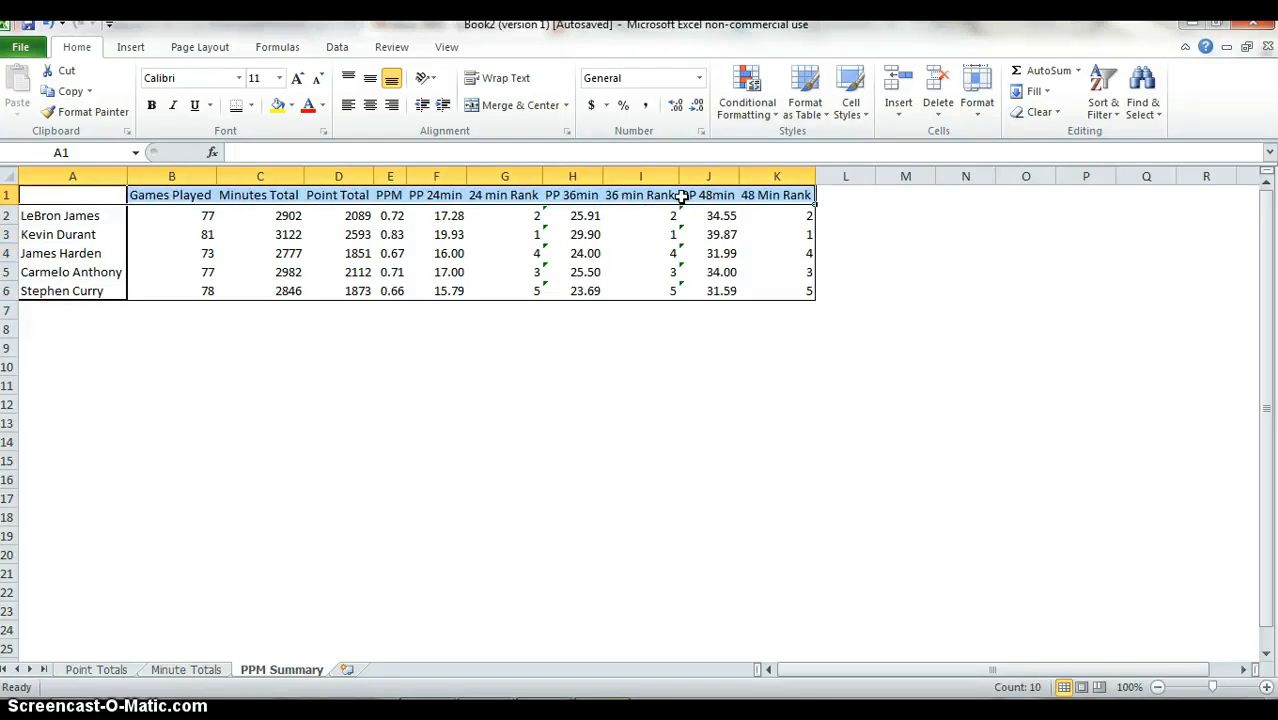
key("ctrl+b")
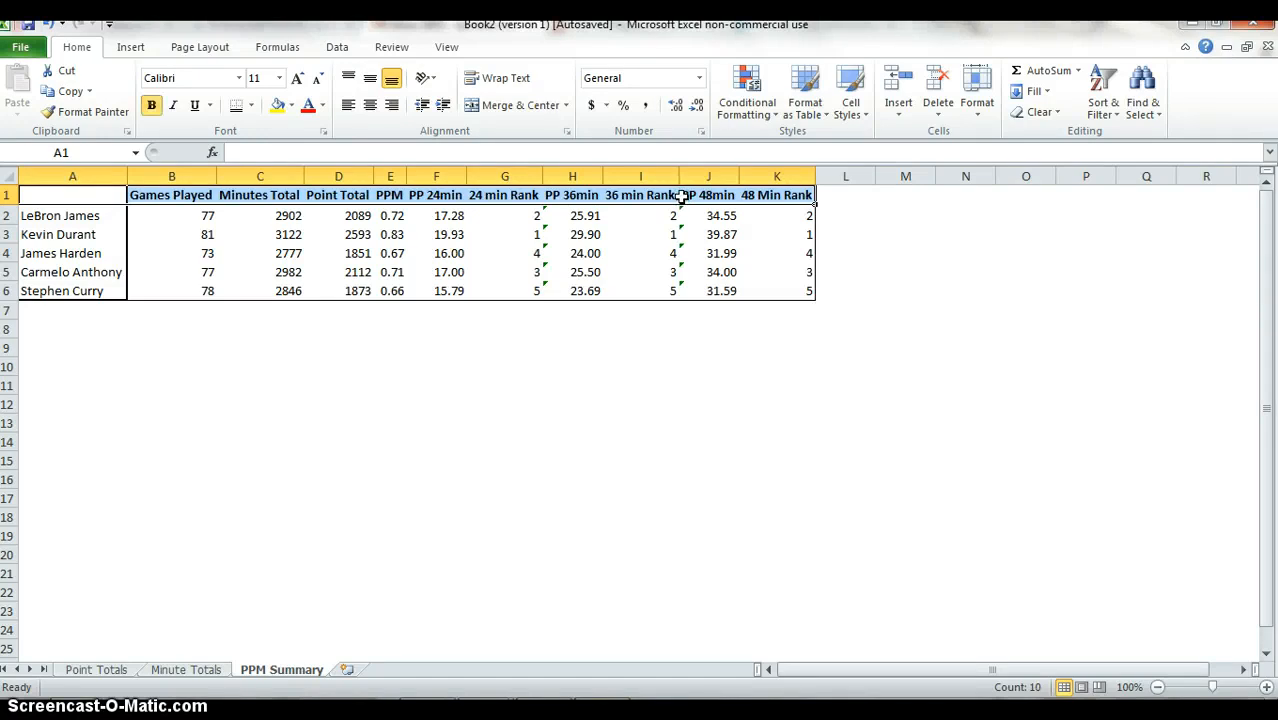
Examine the formulas across row 4, from the lookup totals through the points-per-minute and RANK columns.
key("Down")
key("Down")
key("Down")
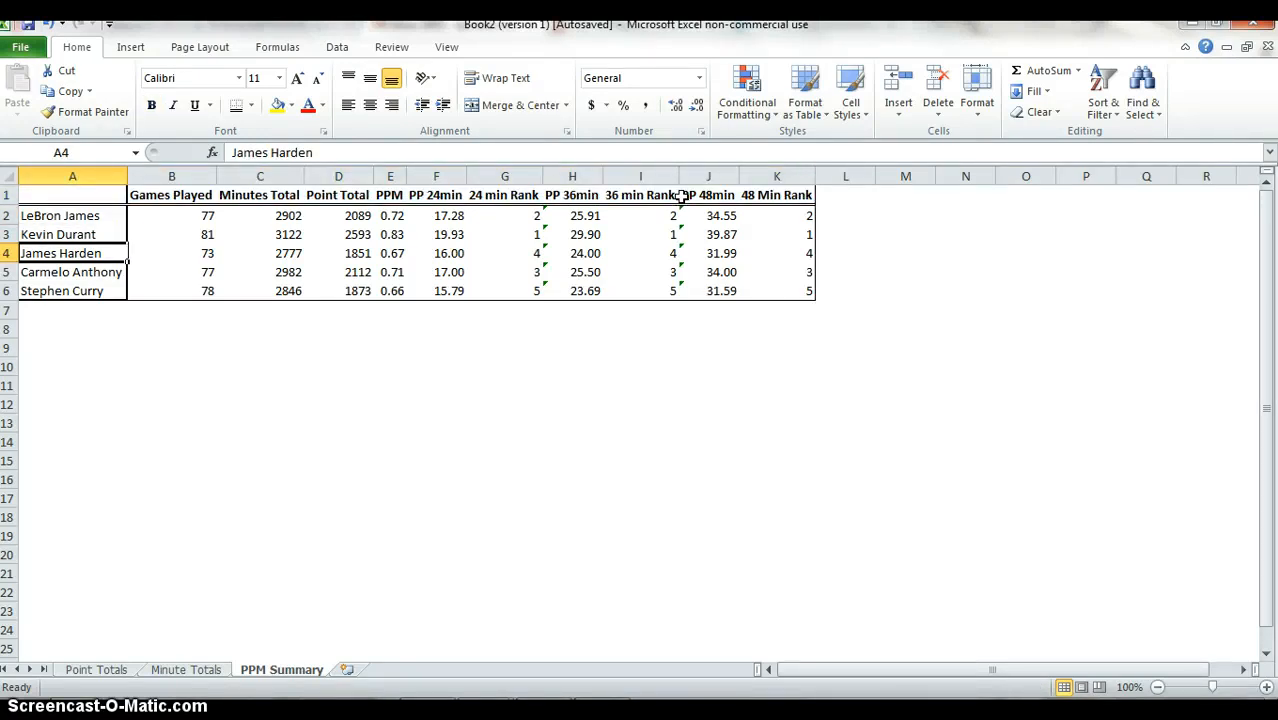
key("Right")
key("Right")
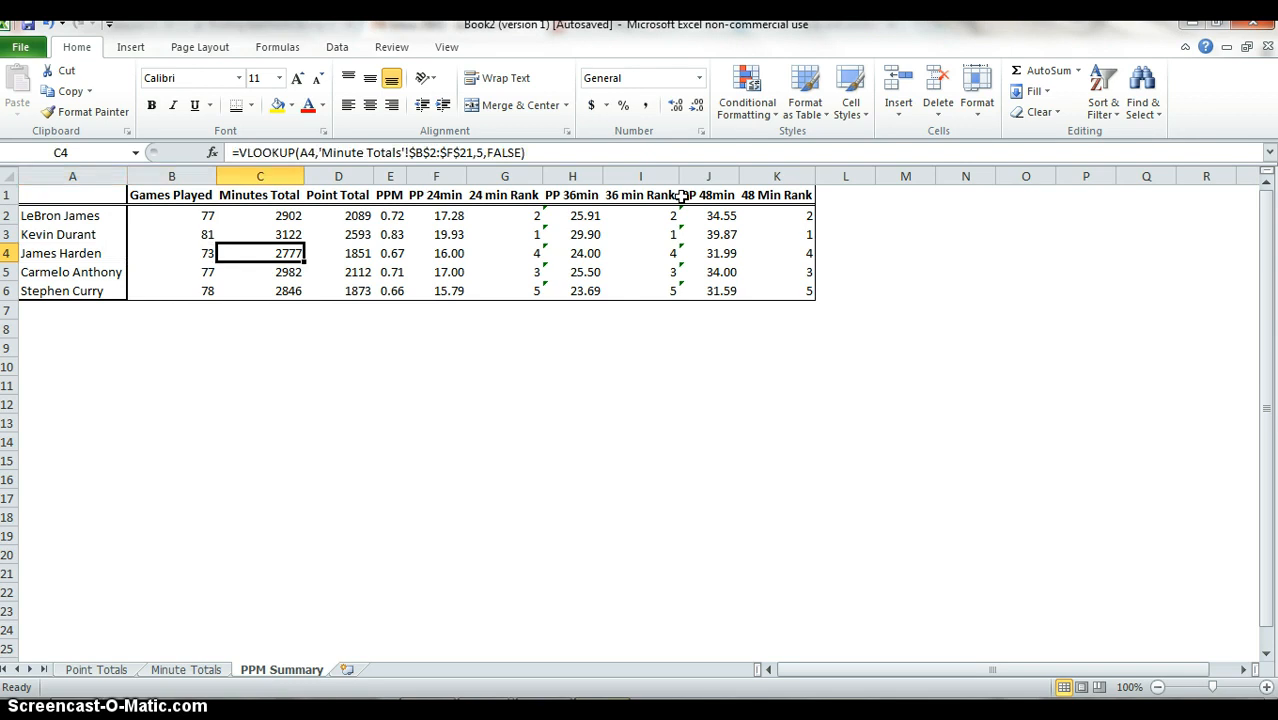
key("Right")
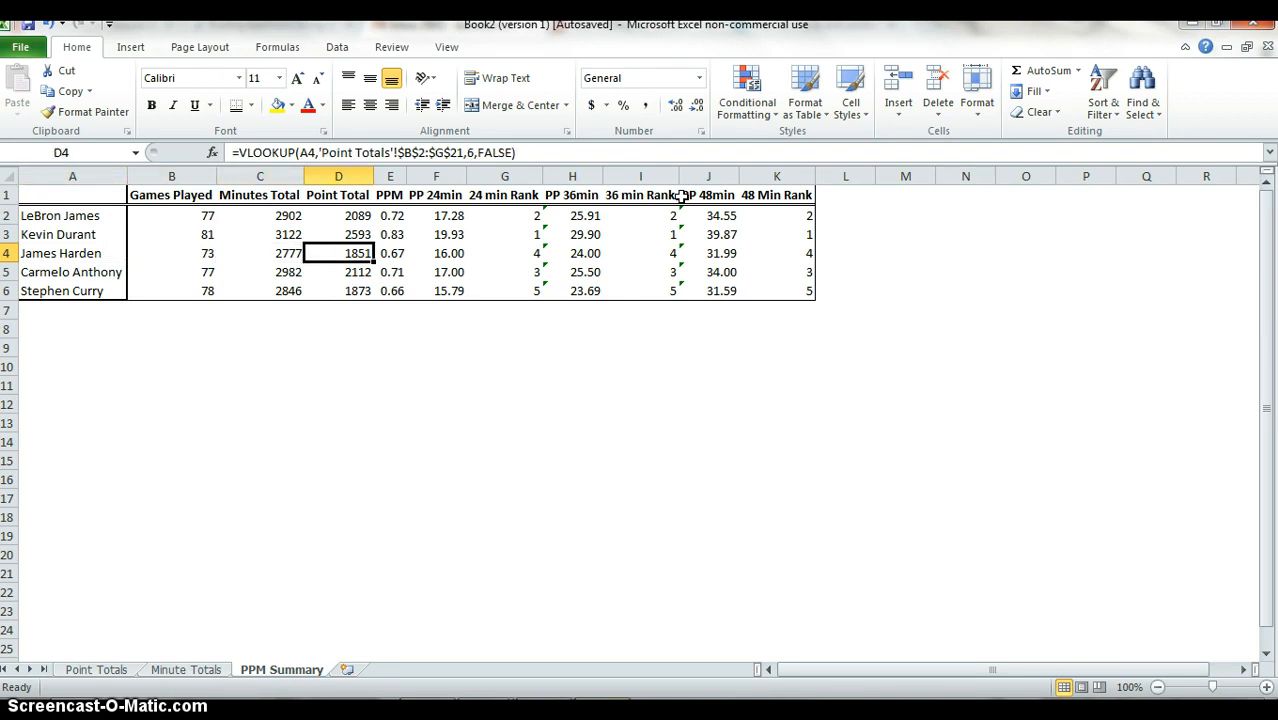
key("Right")
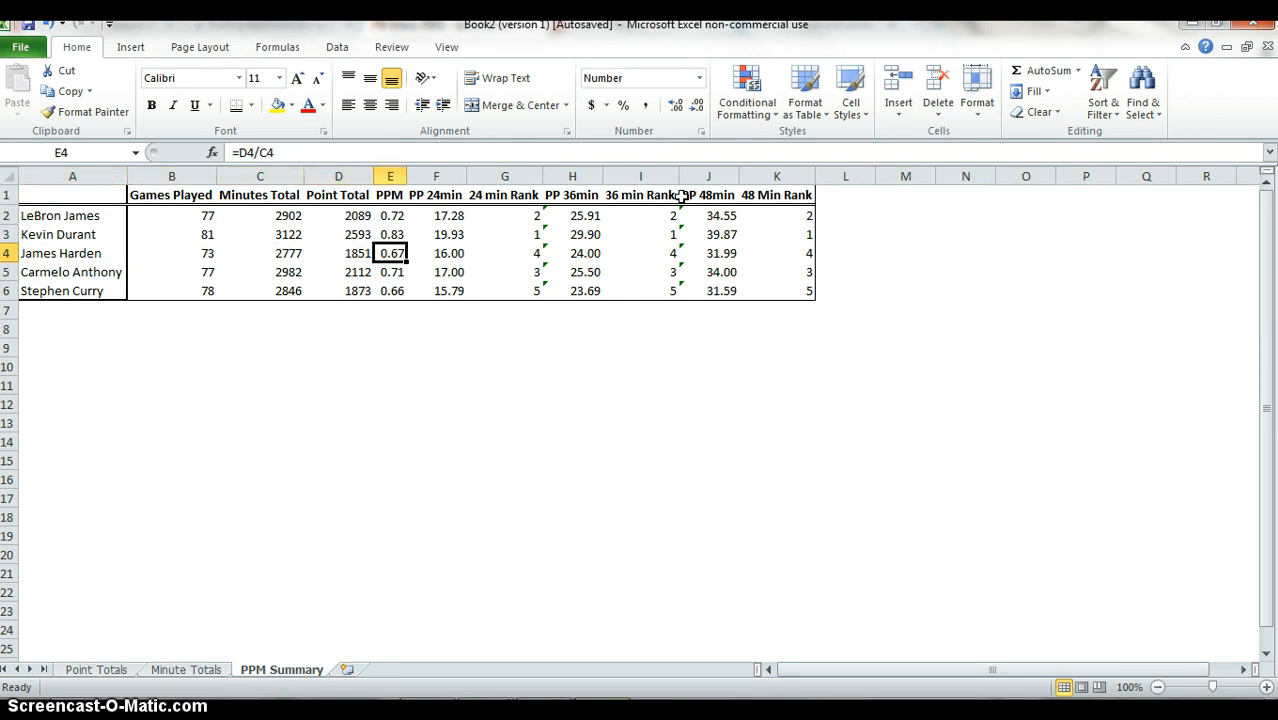
key("Right")
key("Right")
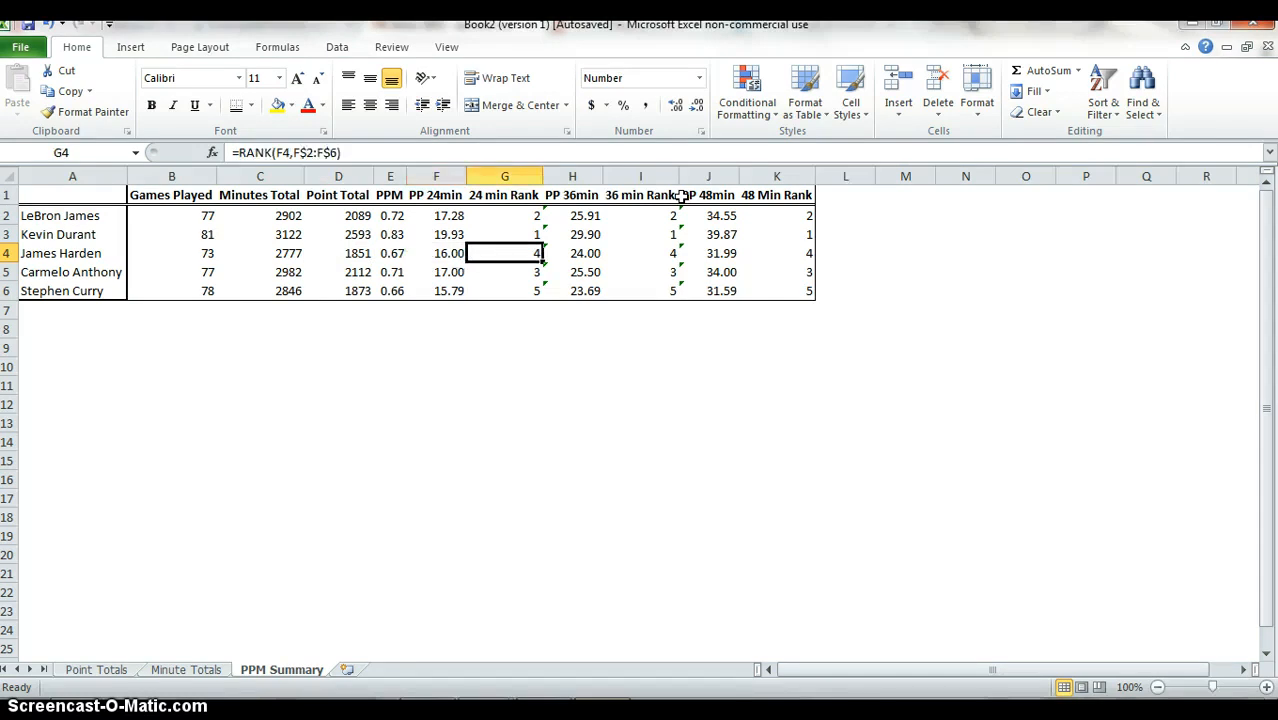
key("Right")
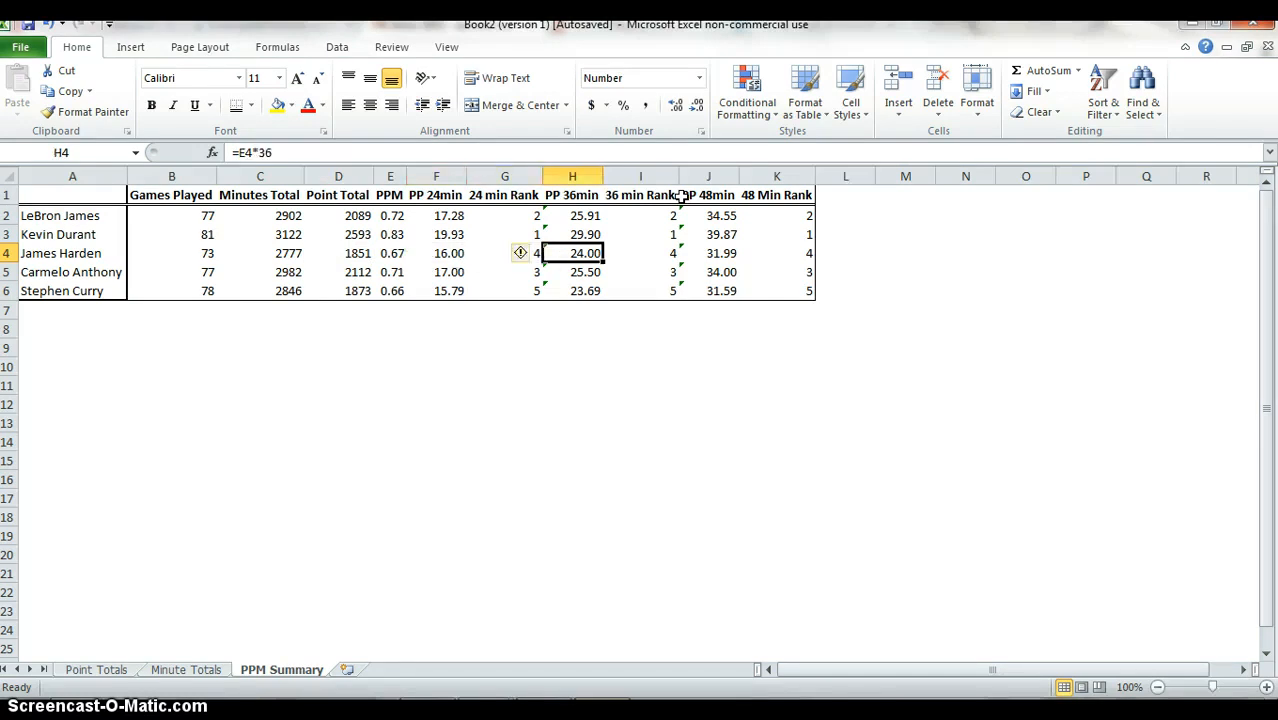
key("Right")
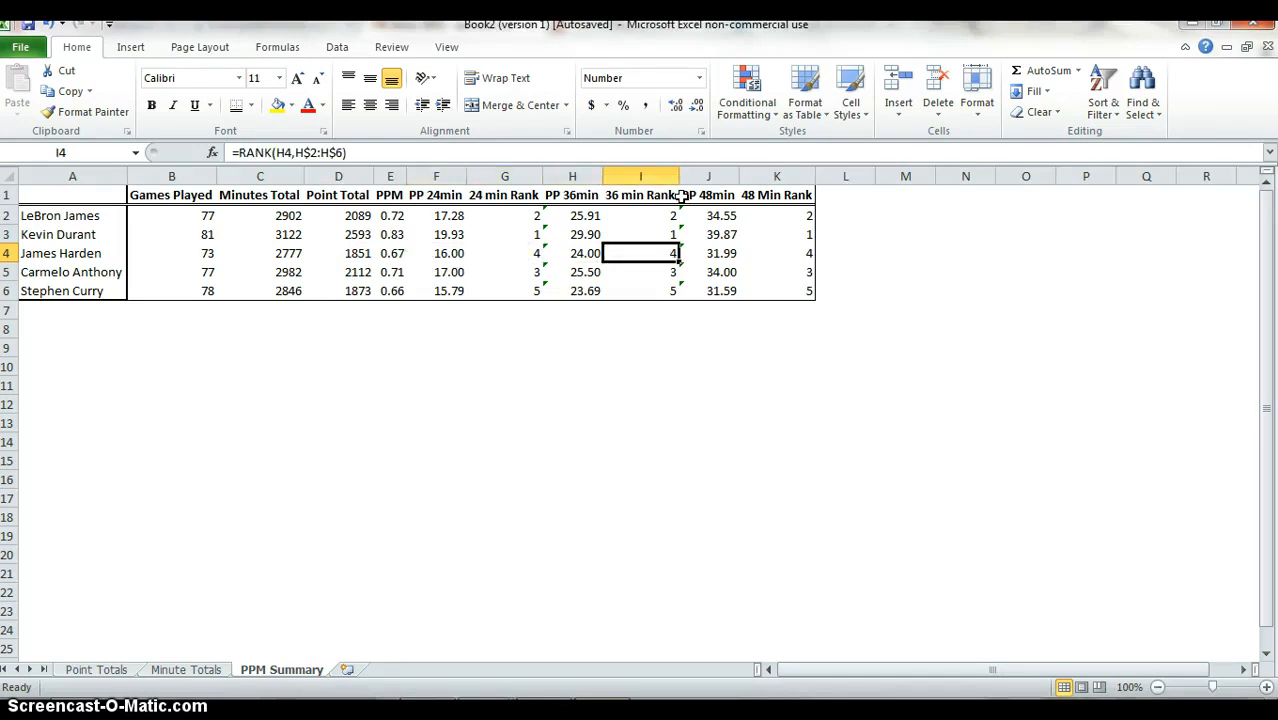
key("Right")
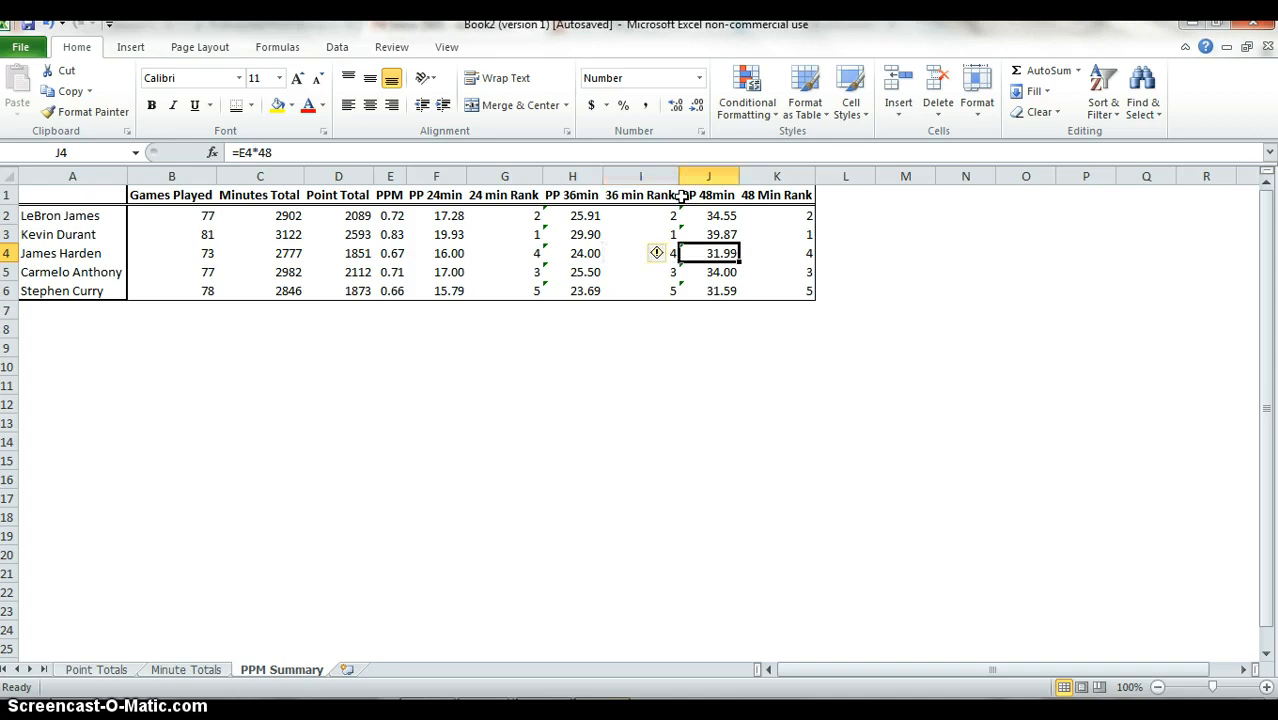
key("Right")
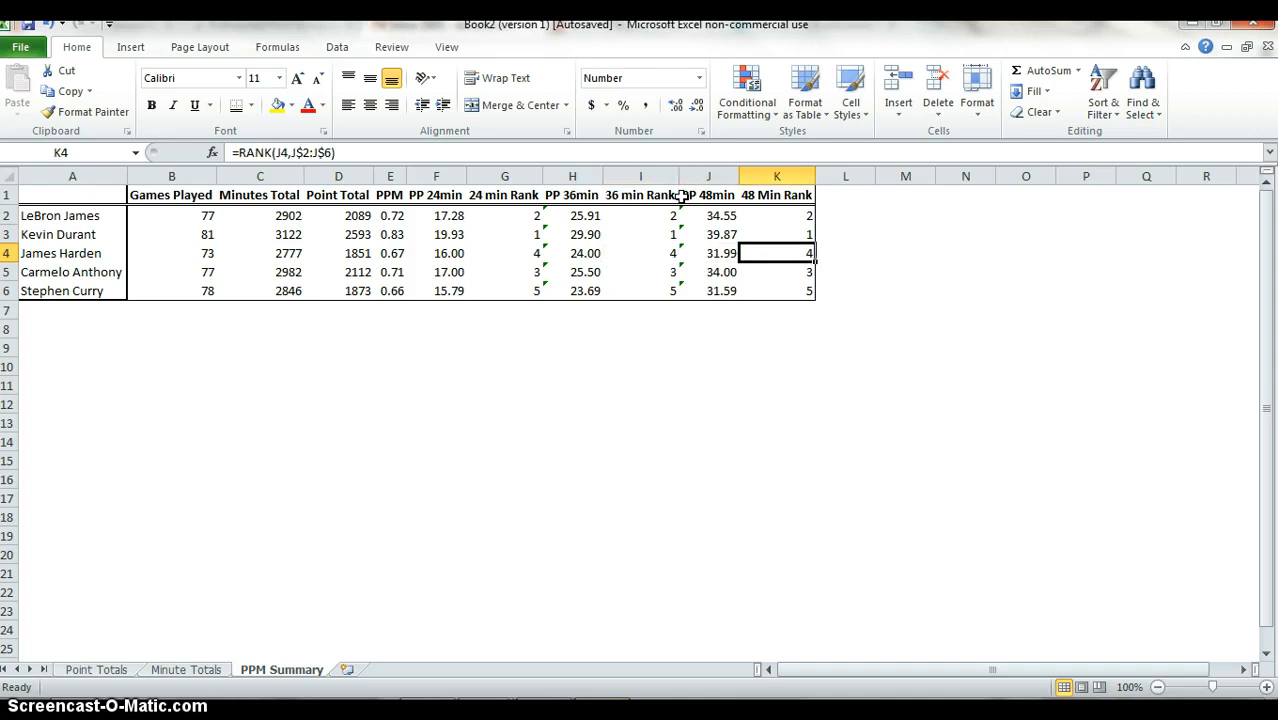